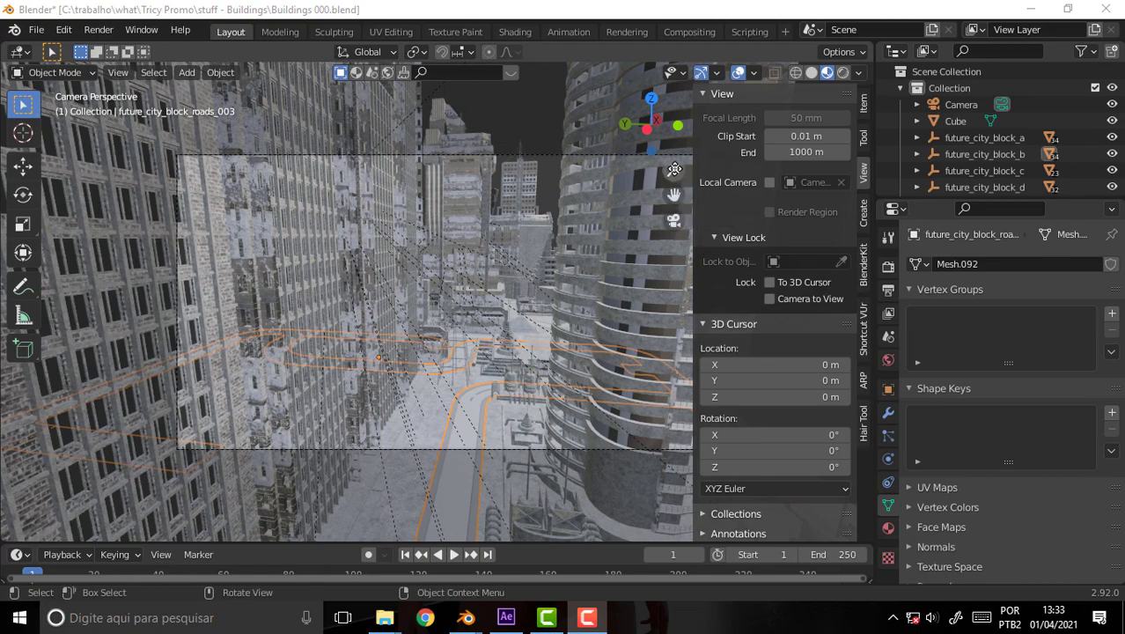
- Lock the Blender camera to view, steer it into the city street, unlock, then switch to After Effects
{"action": "mouse_move", "coordinate": [675, 170]}
{"action": "left_mouse_down"}
{"action": "mouse_move", "coordinate": [674, 154]}
{"action": "mouse_move", "coordinate": [675, 176]}
{"action": "mouse_move", "coordinate": [674, 166]}
{"action": "left_mouse_up"}
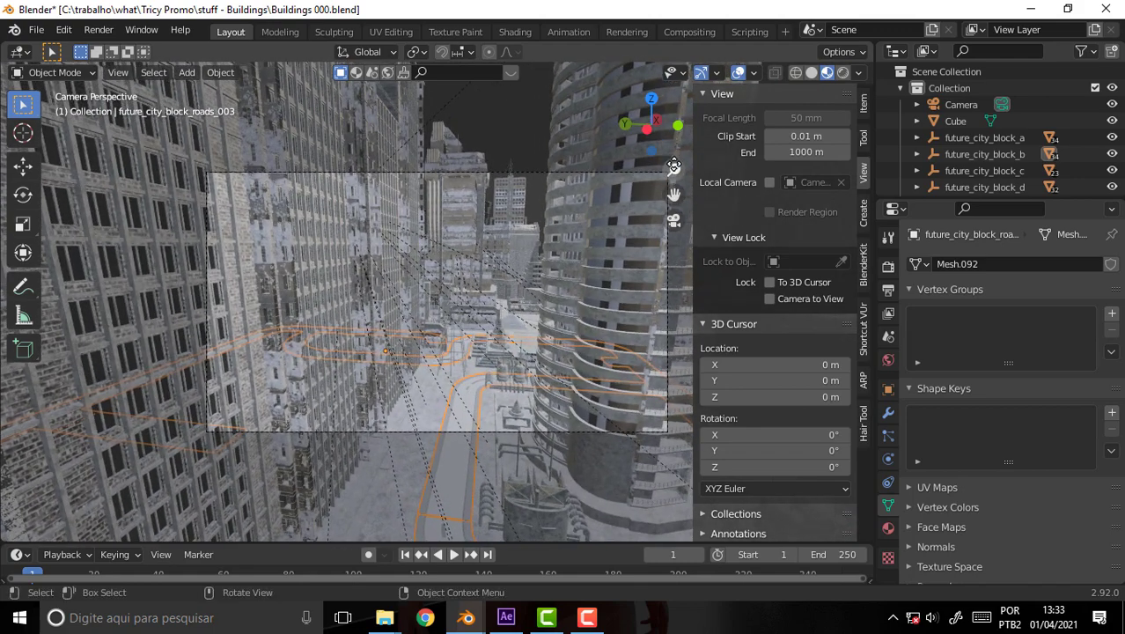
{"action": "left_click", "coordinate": [769, 299]}
{"action": "left_click_drag", "start_coordinate": [675, 169], "coordinate": [674, 123]}
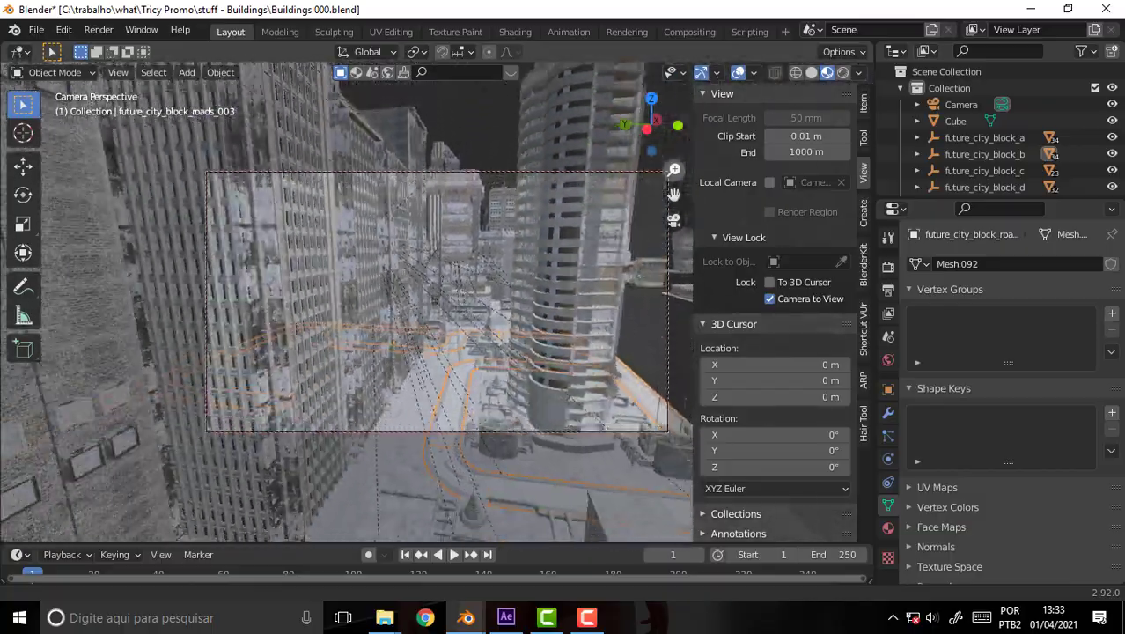
{"action": "left_click_drag", "start_coordinate": [674, 169], "coordinate": [674, 133]}
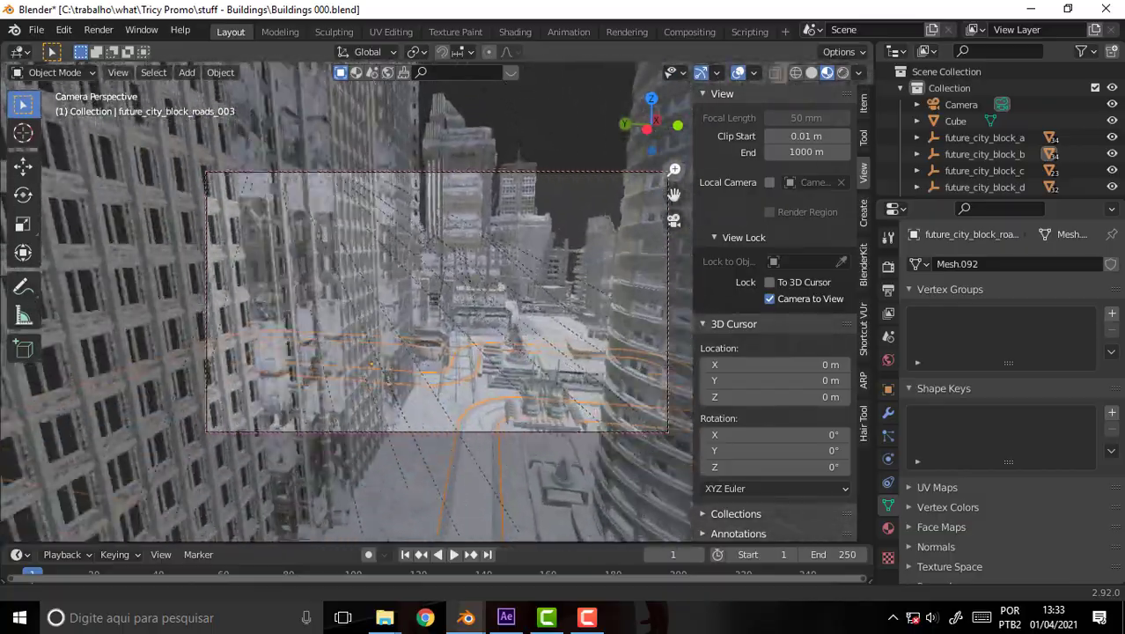
{"action": "left_click_drag", "start_coordinate": [674, 169], "coordinate": [592, 190]}
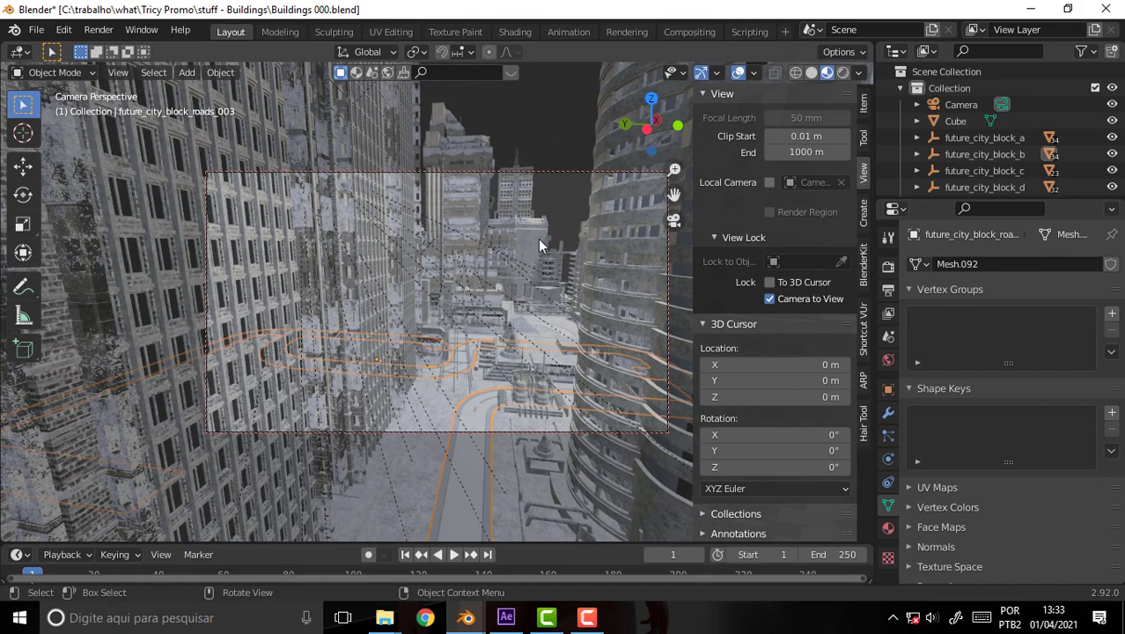
{"action": "left_click", "coordinate": [769, 299]}
{"action": "left_click", "coordinate": [506, 617]}
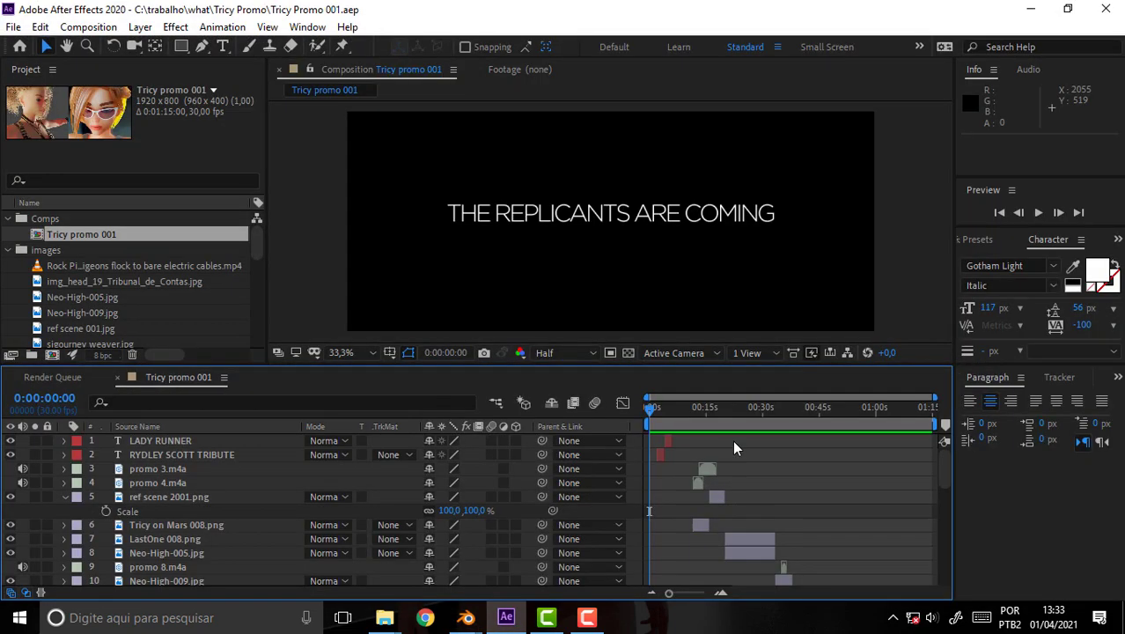
- Collapse the images, sounds and Comps folders in the Project panel
{"action": "left_click_drag", "start_coordinate": [648, 408], "coordinate": [647, 432]}
{"action": "left_click", "coordinate": [9, 250]}
{"action": "left_click", "coordinate": [9, 282]}
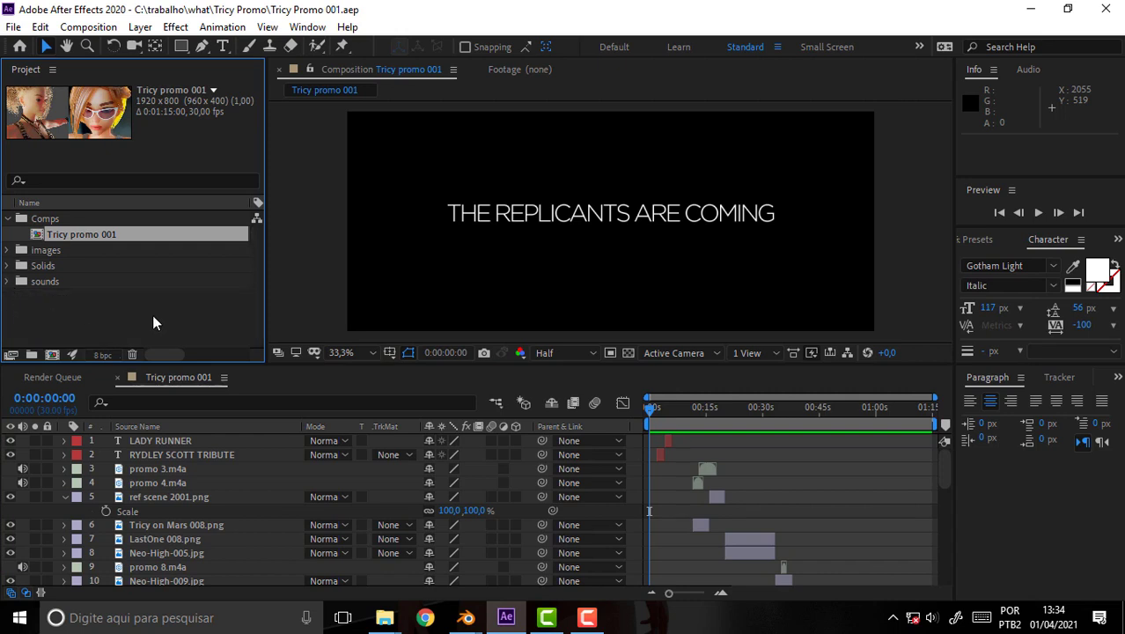
{"action": "left_click", "coordinate": [8, 219]}
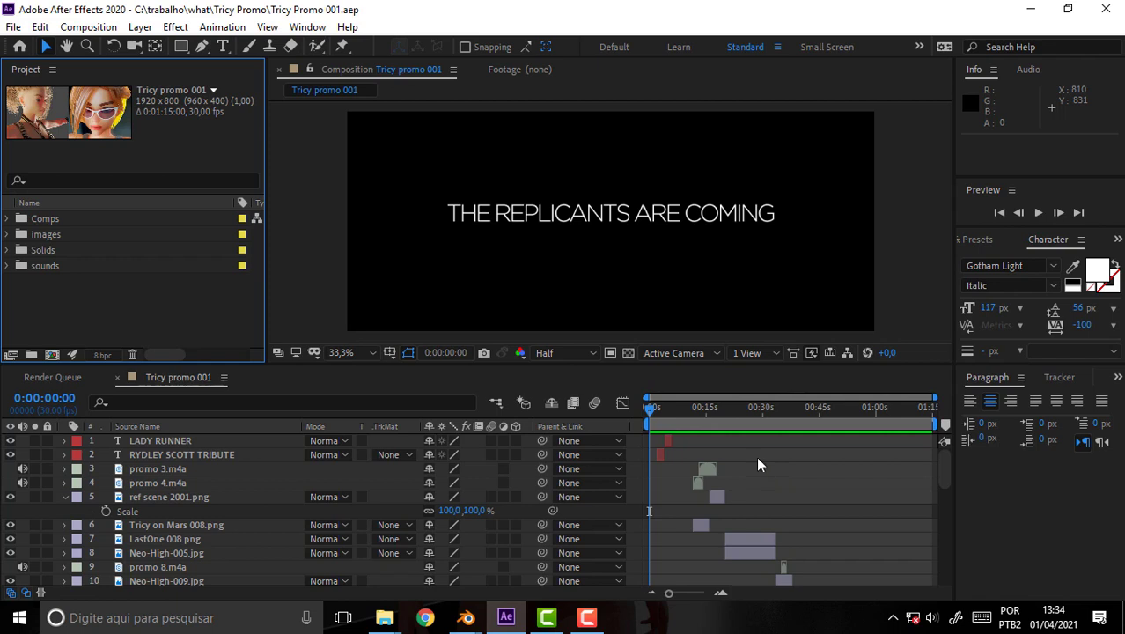
- Scrub through the LADY RUNNER, RYDLEY SCOTT TRIBUTE and bike shots, then expand the Comps folder
{"action": "mouse_move", "coordinate": [654, 414]}
{"action": "left_mouse_down"}
{"action": "mouse_move", "coordinate": [677, 432]}
{"action": "mouse_move", "coordinate": [675, 448]}
{"action": "left_mouse_up"}
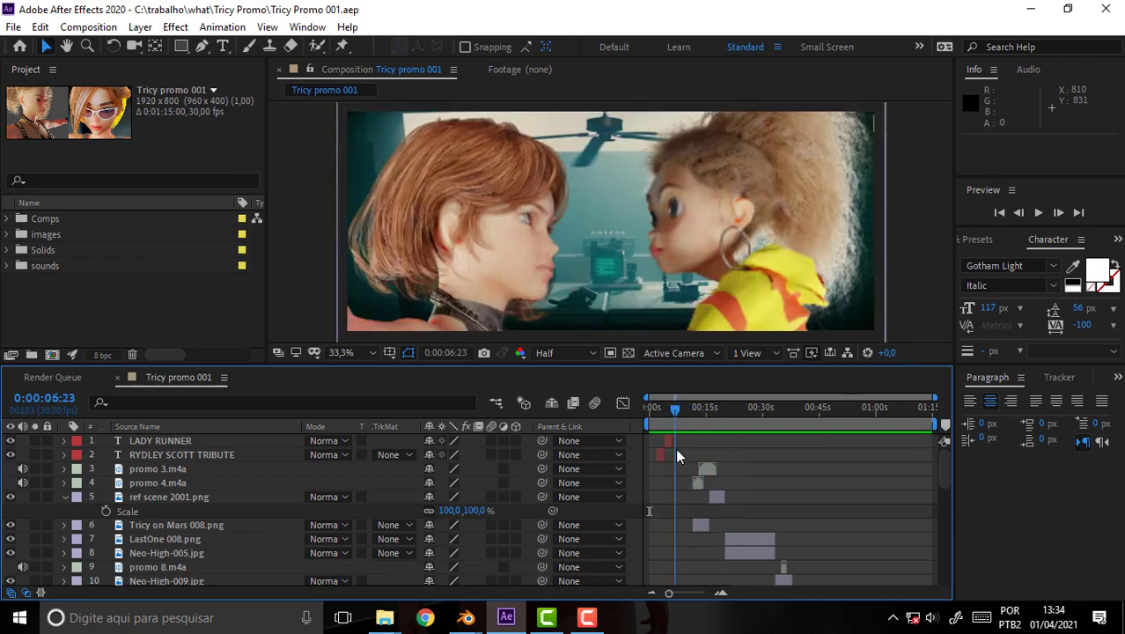
{"action": "mouse_move", "coordinate": [676, 448]}
{"action": "left_mouse_down"}
{"action": "mouse_move", "coordinate": [664, 413]}
{"action": "mouse_move", "coordinate": [689, 431]}
{"action": "left_mouse_up"}
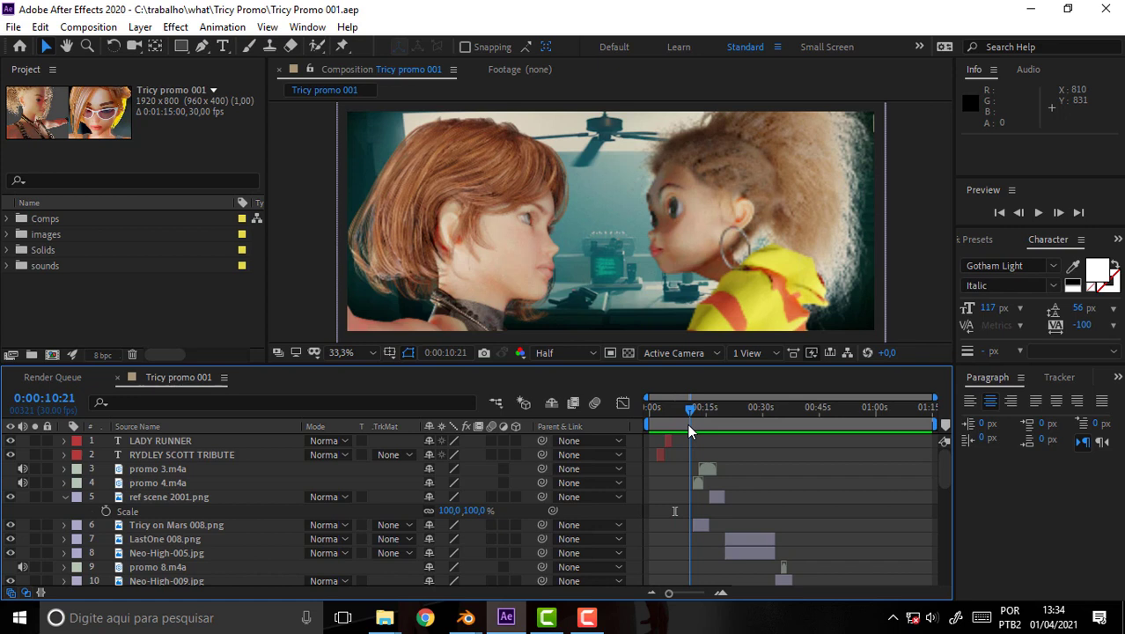
{"action": "left_click_drag", "start_coordinate": [688, 423], "coordinate": [688, 431]}
{"action": "mouse_move", "coordinate": [691, 411]}
{"action": "left_mouse_down"}
{"action": "mouse_move", "coordinate": [703, 423]}
{"action": "mouse_move", "coordinate": [687, 426]}
{"action": "left_mouse_up"}
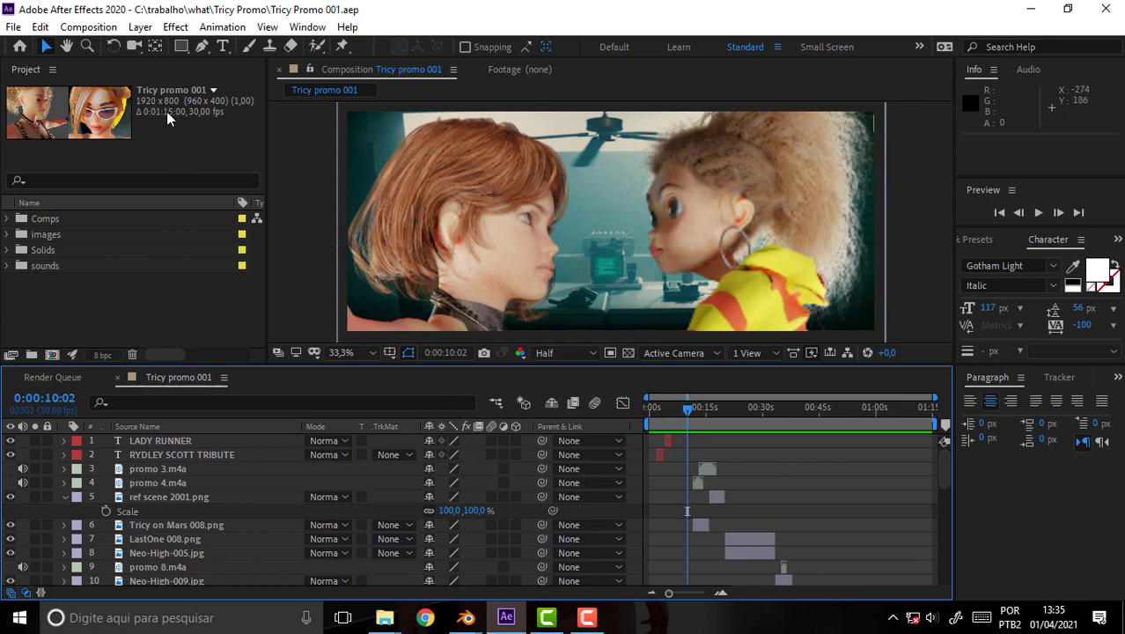
{"action": "left_click", "coordinate": [8, 218]}
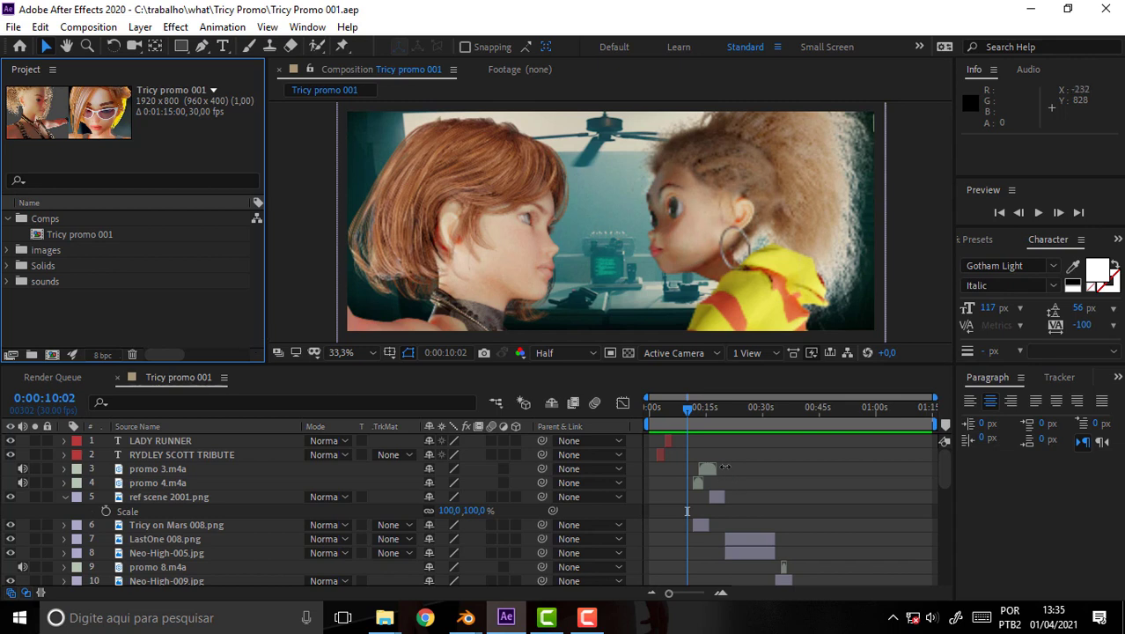
- Create composition 'Tricy promo Scene 001' with a duration of 0:00:15:00
{"action": "left_click", "coordinate": [88, 27]}
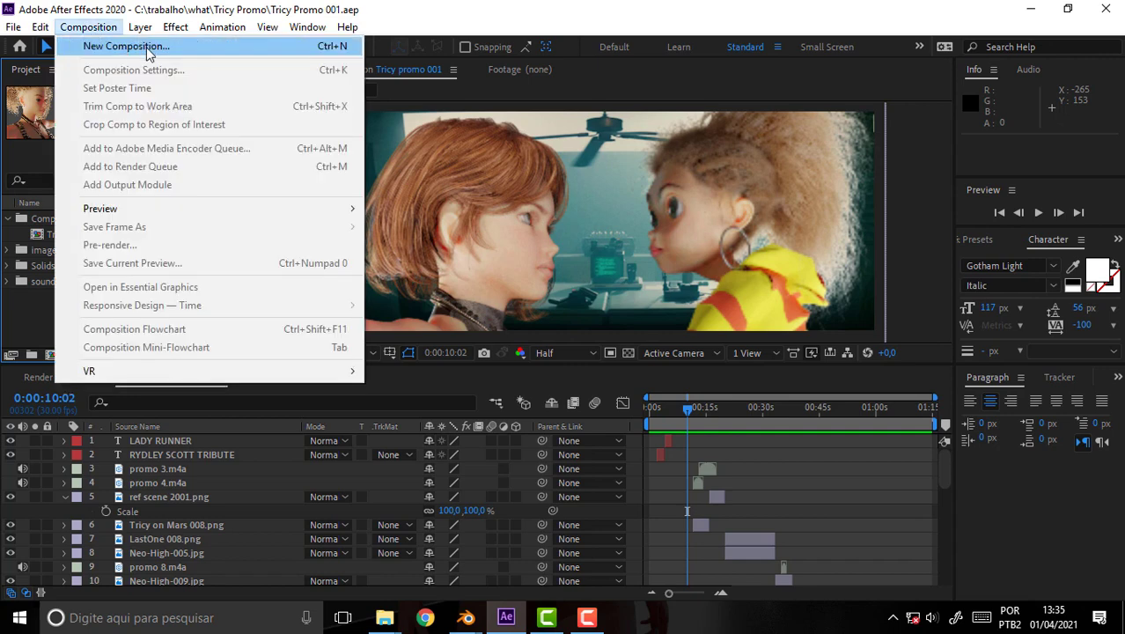
{"action": "left_click", "coordinate": [119, 45]}
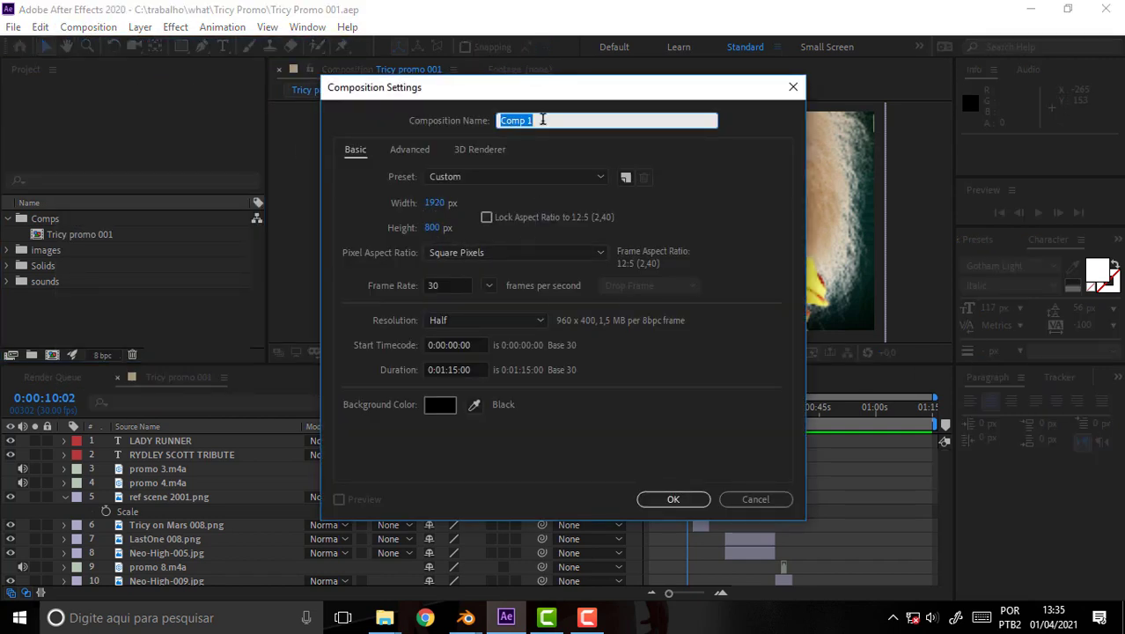
{"action": "type", "text": "T"}
{"action": "type", "text": "ricy"}
{"action": "type", "text": " promo"}
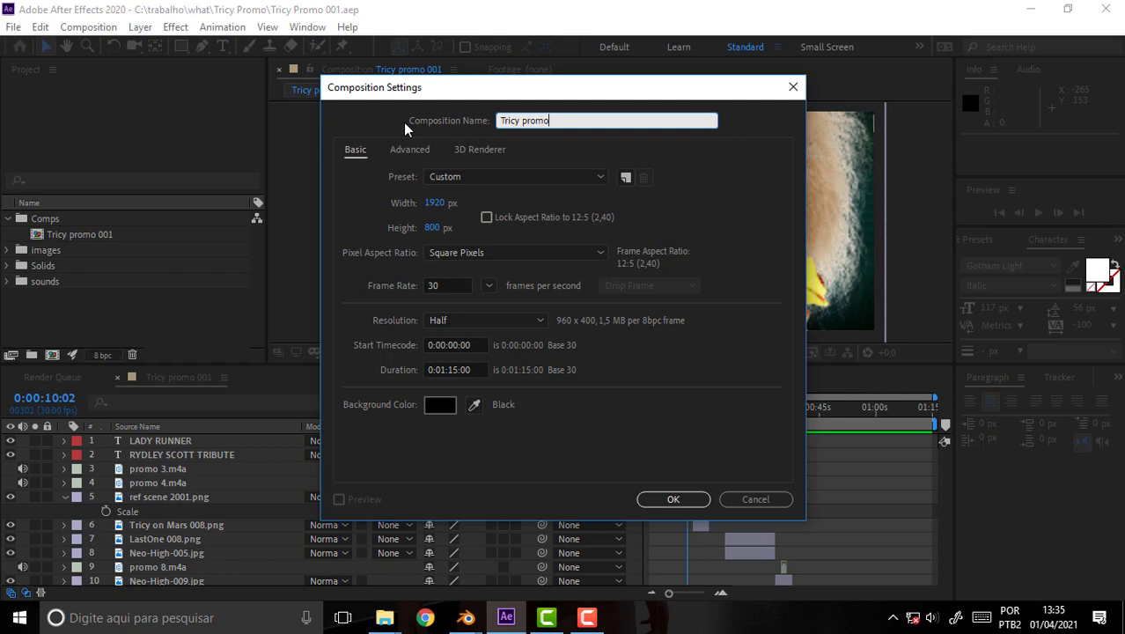
{"action": "type", "text": " Scen"}
{"action": "type", "text": "e 001"}
{"action": "left_click", "coordinate": [446, 370]}
{"action": "key", "text": "BackSpace"}
{"action": "type", "text": "0"}
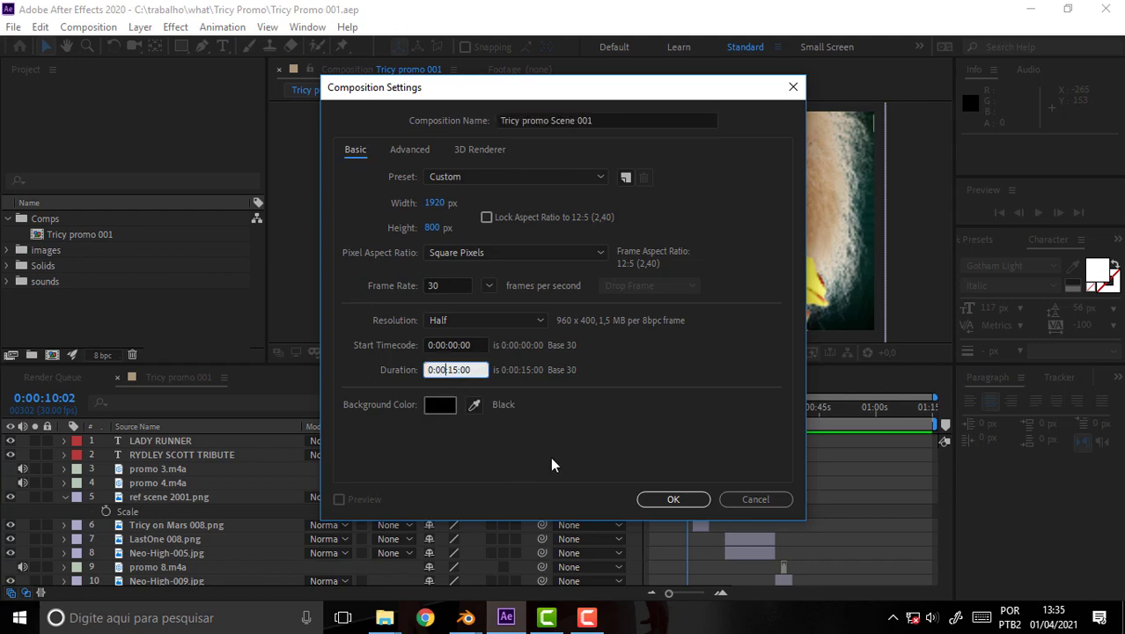
{"action": "left_click", "coordinate": [674, 500]}
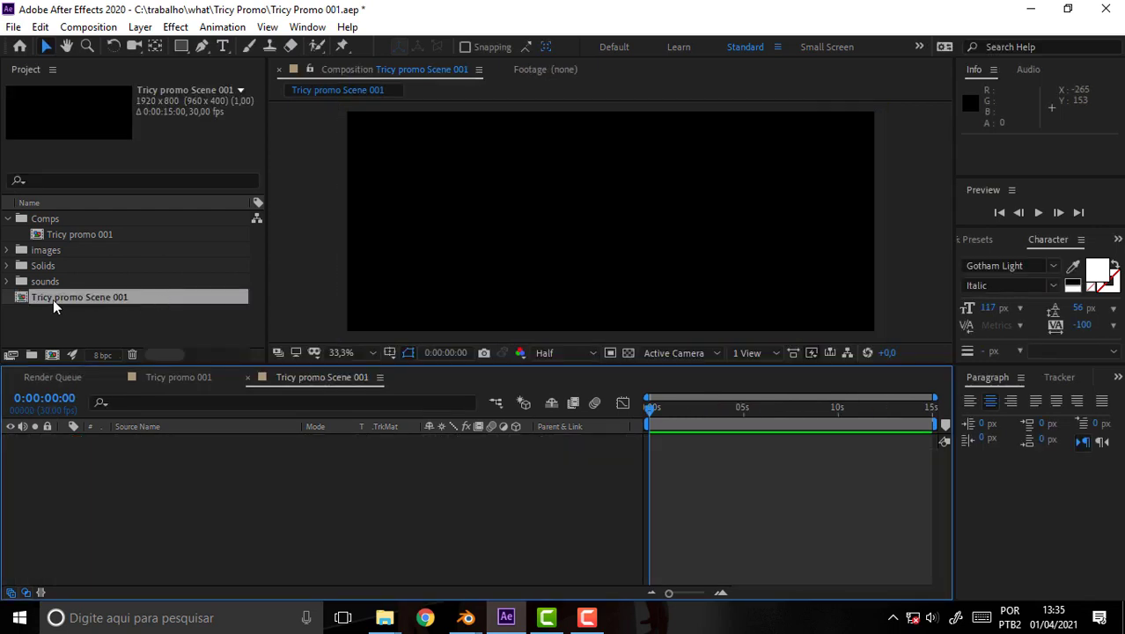
- Move Tricy promo Scene 001 into Comps, preview it, and return to the Tricy promo 001 timeline
{"action": "left_click_drag", "start_coordinate": [53, 299], "coordinate": [75, 222]}
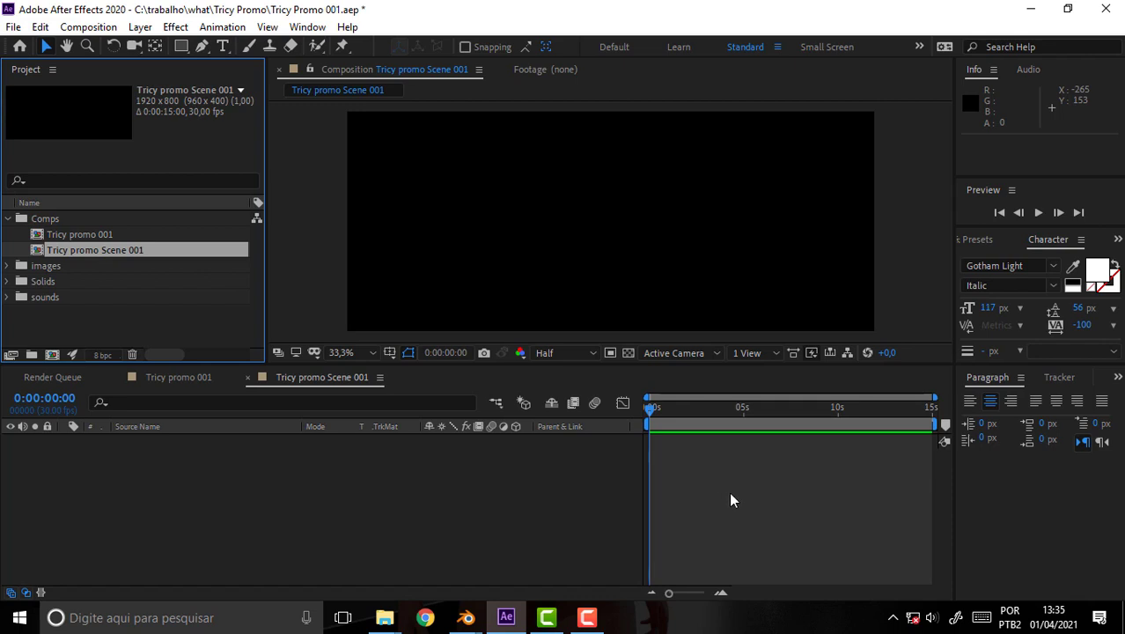
{"action": "key", "text": "space"}
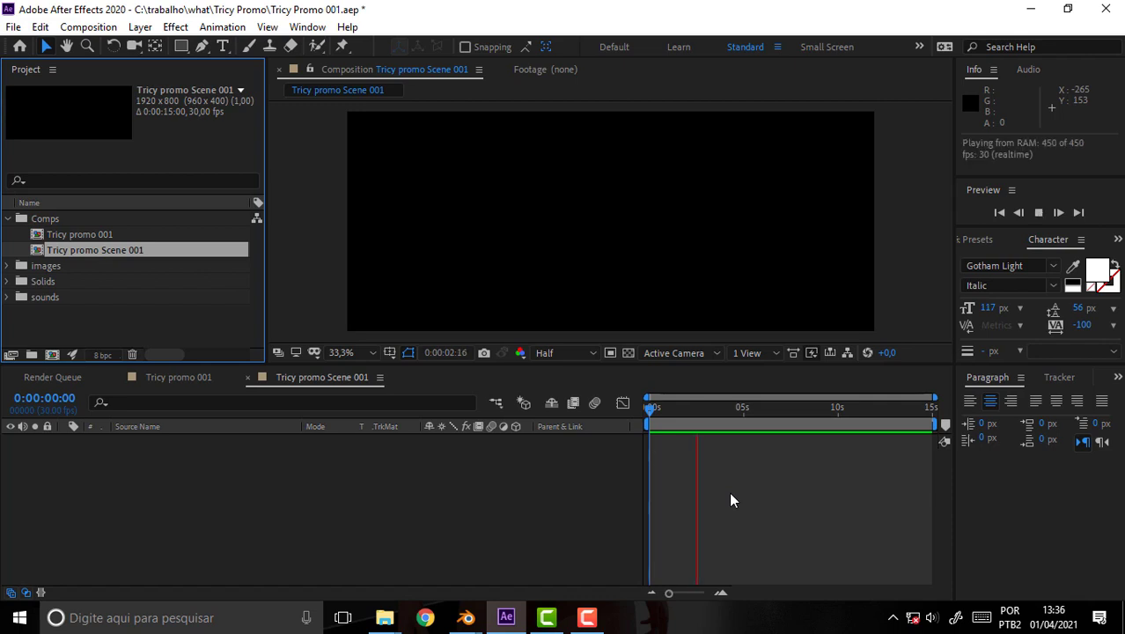
{"action": "key", "text": "space"}
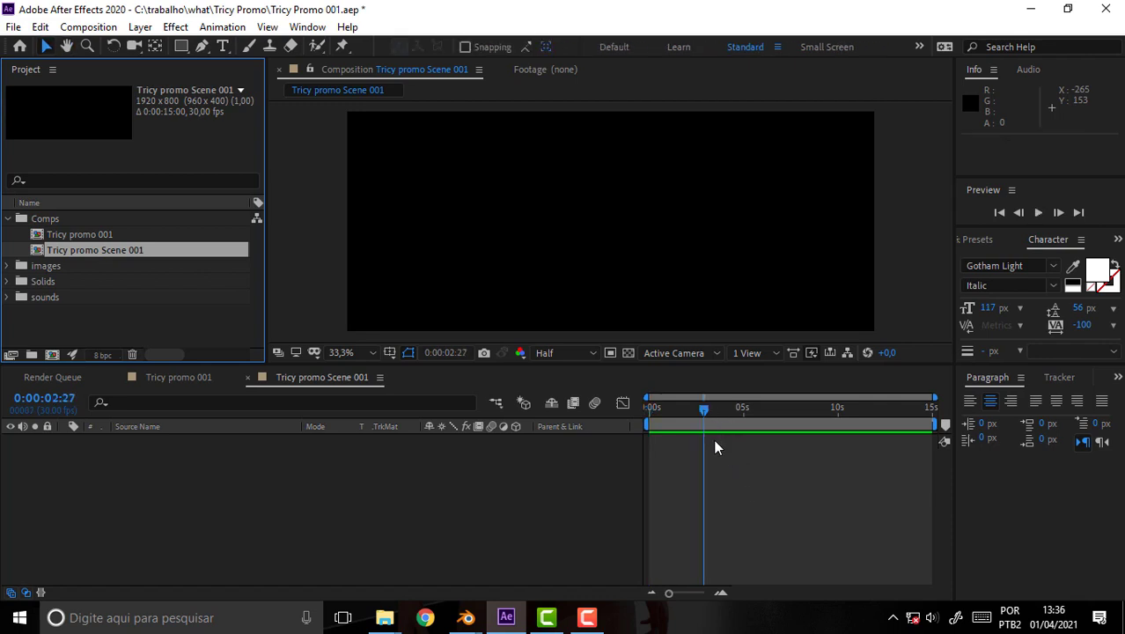
{"action": "left_click", "coordinate": [187, 373]}
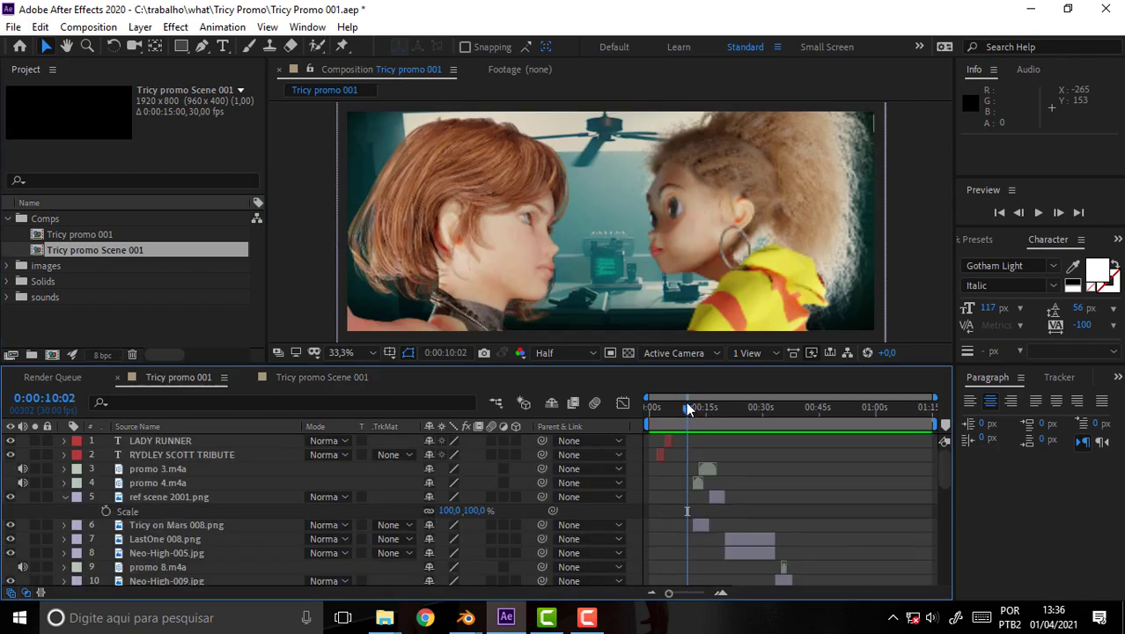
- Preview the motorcycle scene and scroll down to the bottom layers
{"action": "left_click_drag", "start_coordinate": [690, 410], "coordinate": [695, 410]}
{"action": "key", "text": "space"}
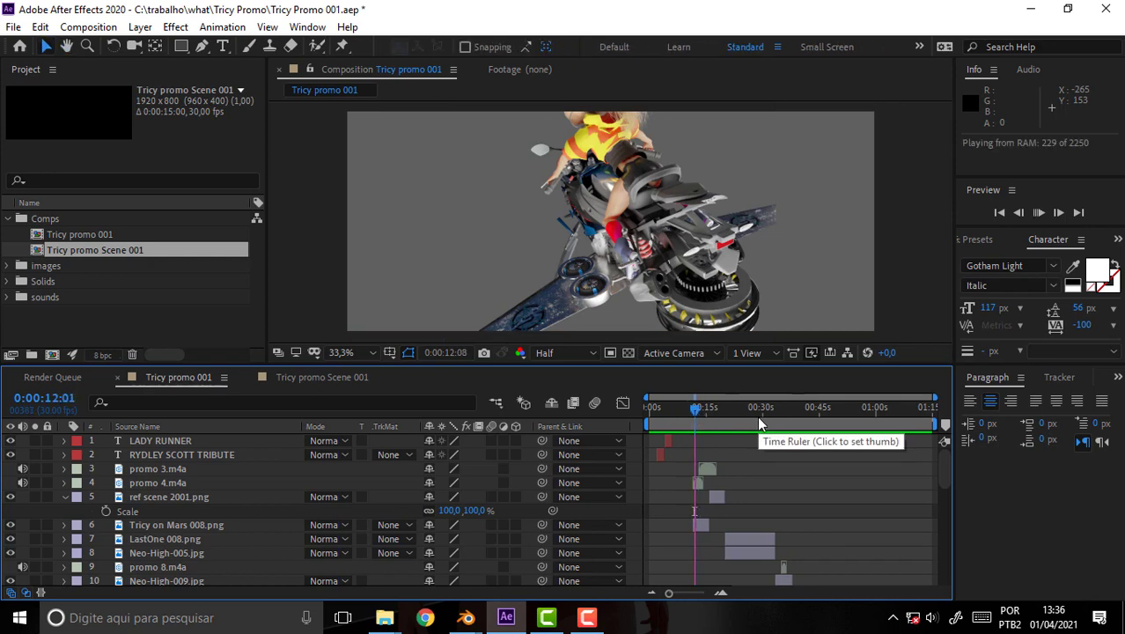
{"action": "key", "text": "space"}
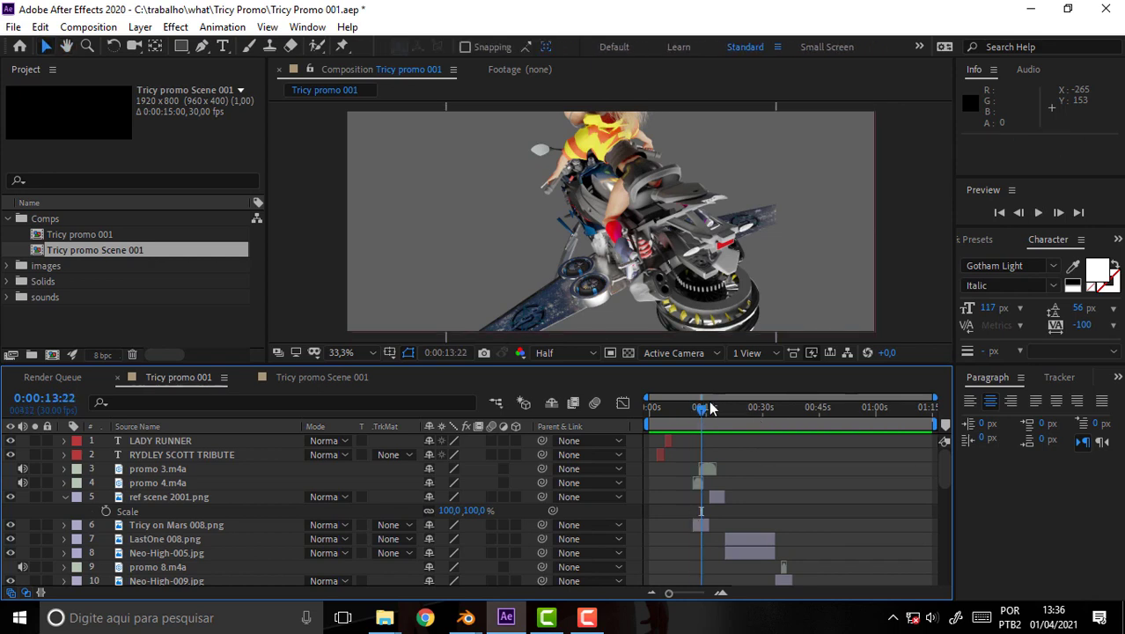
{"action": "left_click_drag", "start_coordinate": [712, 409], "coordinate": [680, 410]}
{"action": "left_click_drag", "start_coordinate": [944, 464], "coordinate": [949, 560]}
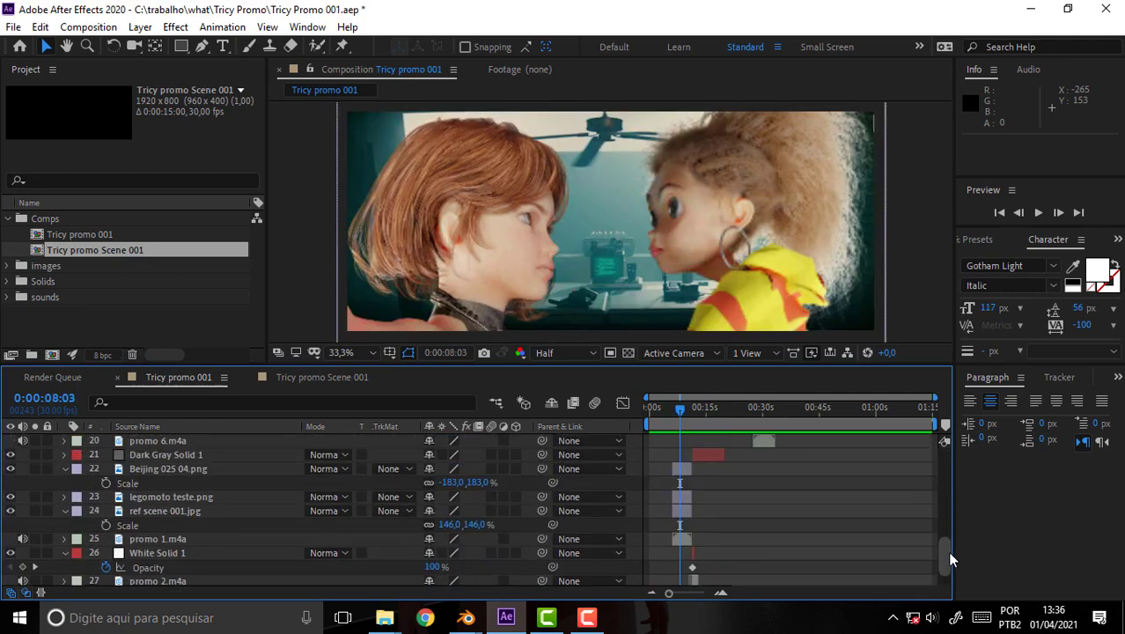
- Select Beijing 025 04.png, legomoto teste.png, ref scene 001.jpg and promo 1.m4a, then show Tricy promo Scene 001
{"action": "left_click", "coordinate": [64, 468]}
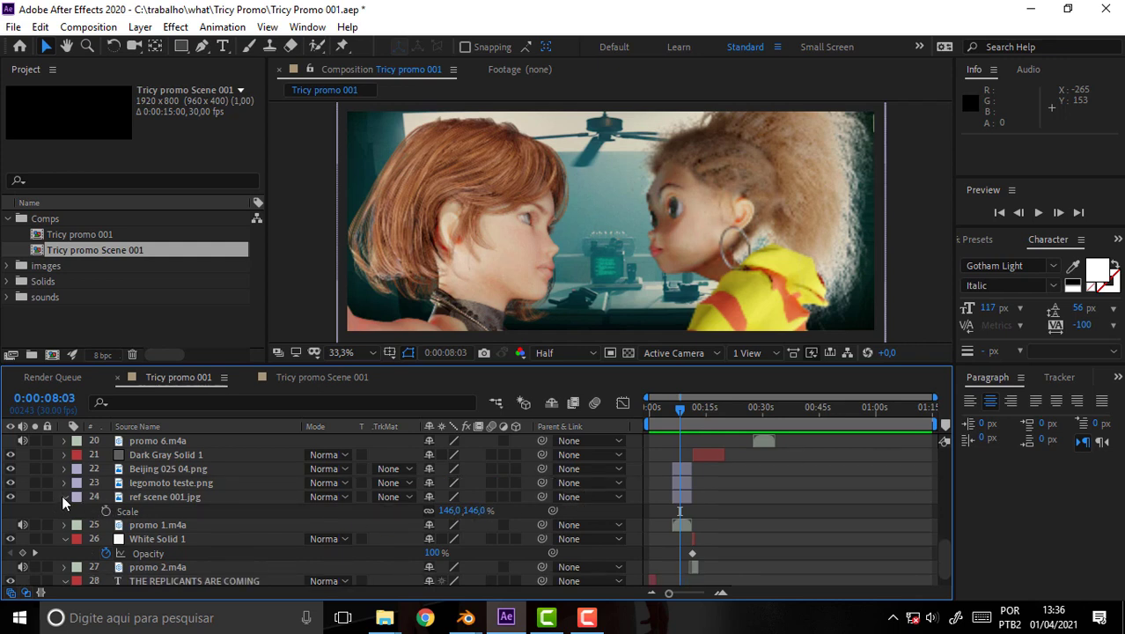
{"action": "left_click", "coordinate": [64, 496]}
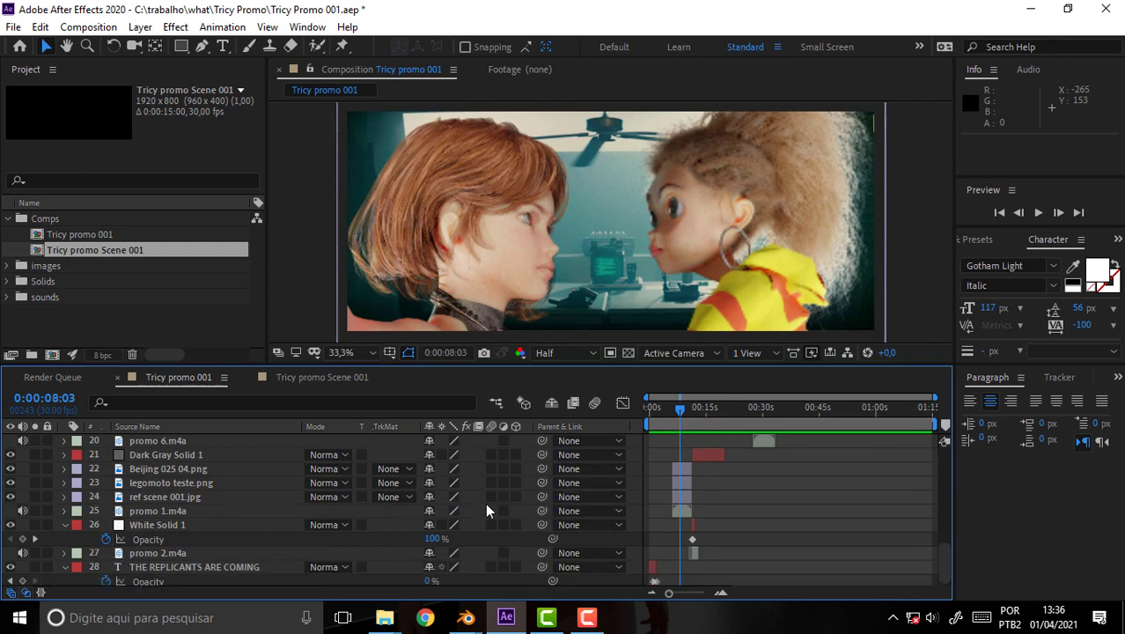
{"action": "left_click", "coordinate": [165, 471]}
{"action": "left_click", "coordinate": [166, 484], "text": "ctrl"}
{"action": "left_click", "coordinate": [169, 496], "text": "ctrl"}
{"action": "left_click", "coordinate": [169, 512], "text": "ctrl"}
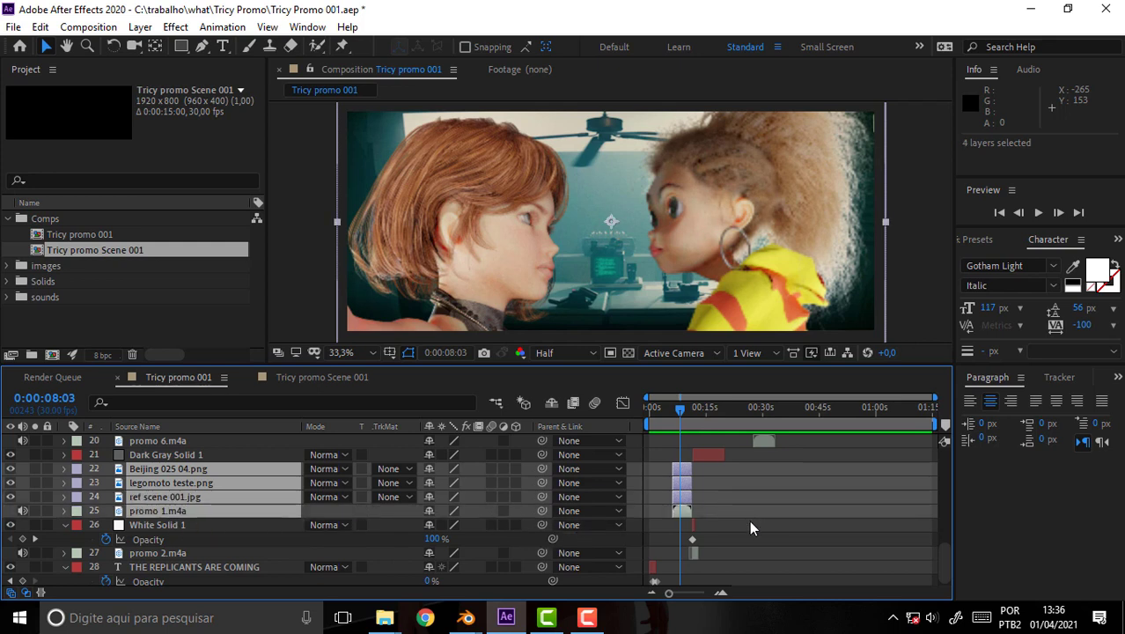
{"action": "left_click", "coordinate": [307, 377]}
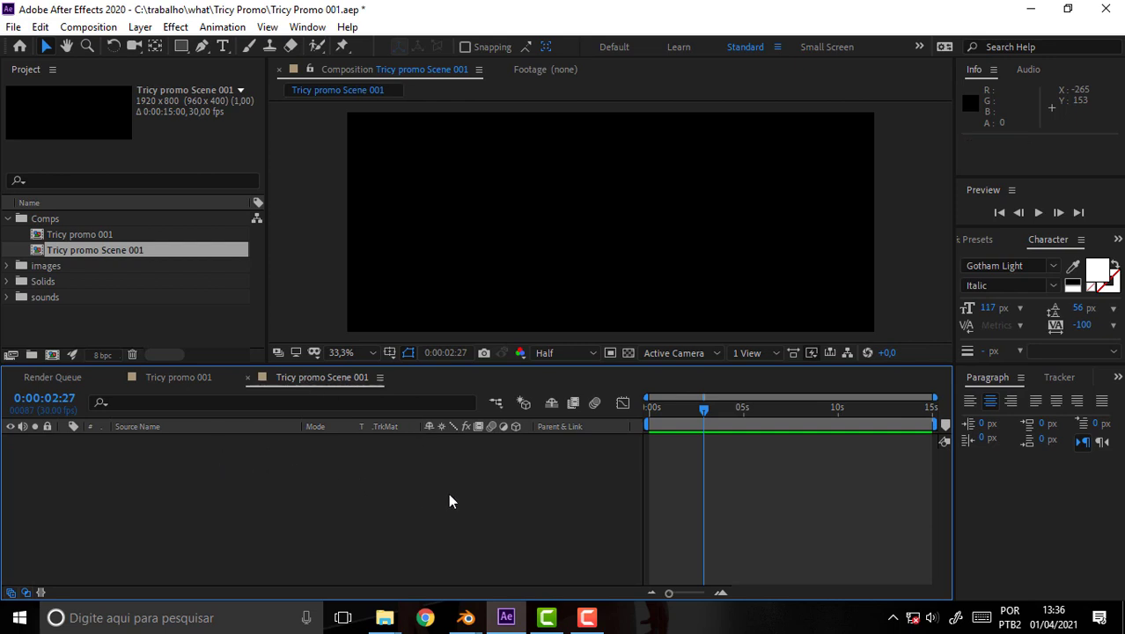
- Paste the four copied layers into Tricy promo Scene 001 and shift them later in time
{"action": "key", "text": "ctrl+v"}
{"action": "mouse_move", "coordinate": [802, 440]}
{"action": "left_mouse_down"}
{"action": "mouse_move", "coordinate": [808, 449]}
{"action": "mouse_move", "coordinate": [738, 455]}
{"action": "left_mouse_up"}
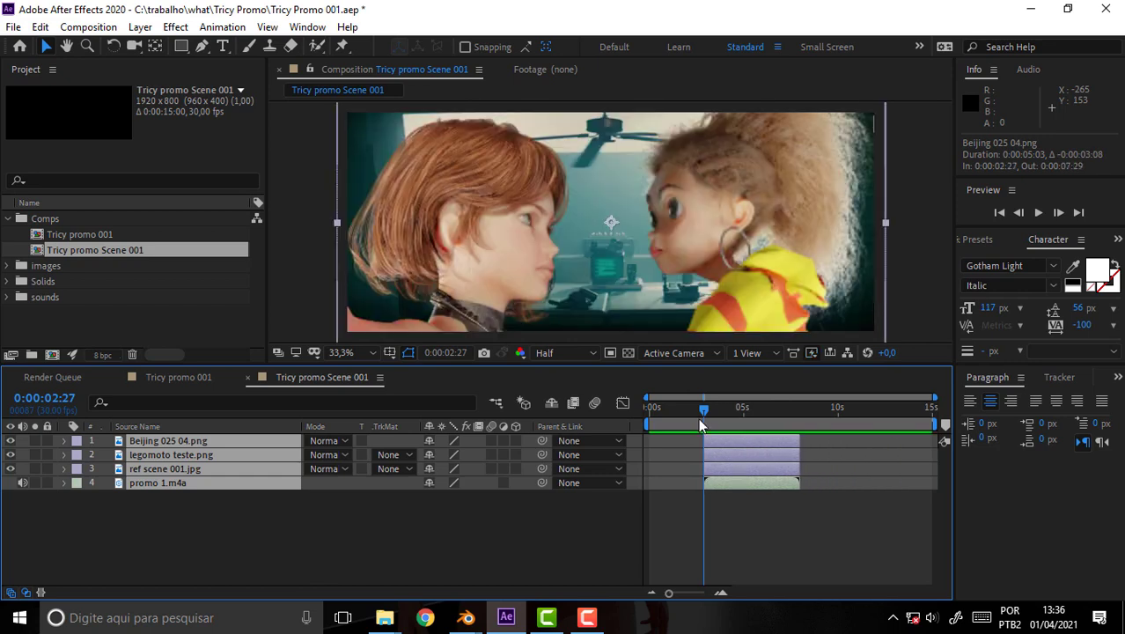
{"action": "left_click_drag", "start_coordinate": [701, 409], "coordinate": [588, 411]}
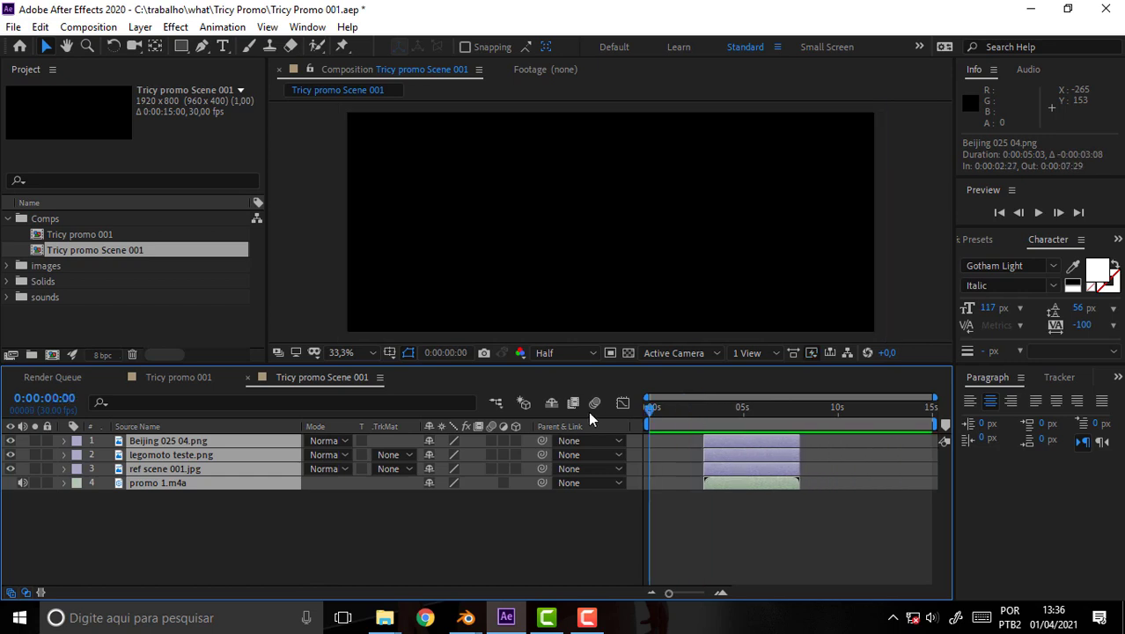
{"action": "left_click", "coordinate": [733, 485]}
{"action": "left_click", "coordinate": [443, 561]}
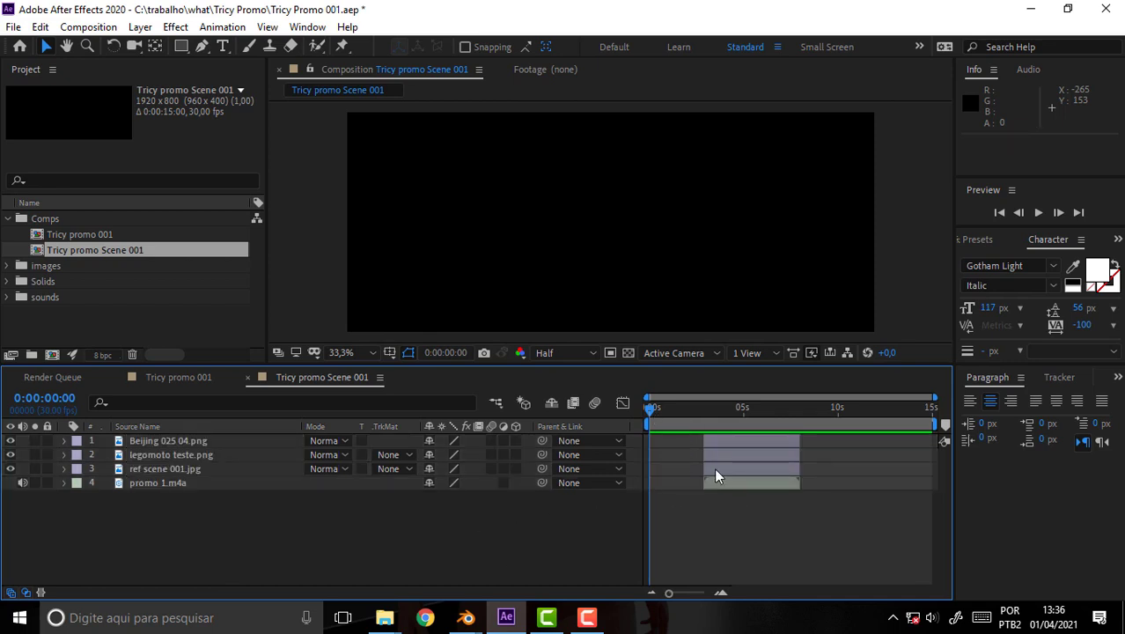
- Start ref scene 001.jpg at 0 seconds, trim its out point earlier, and preview
{"action": "left_click_drag", "start_coordinate": [649, 411], "coordinate": [732, 414]}
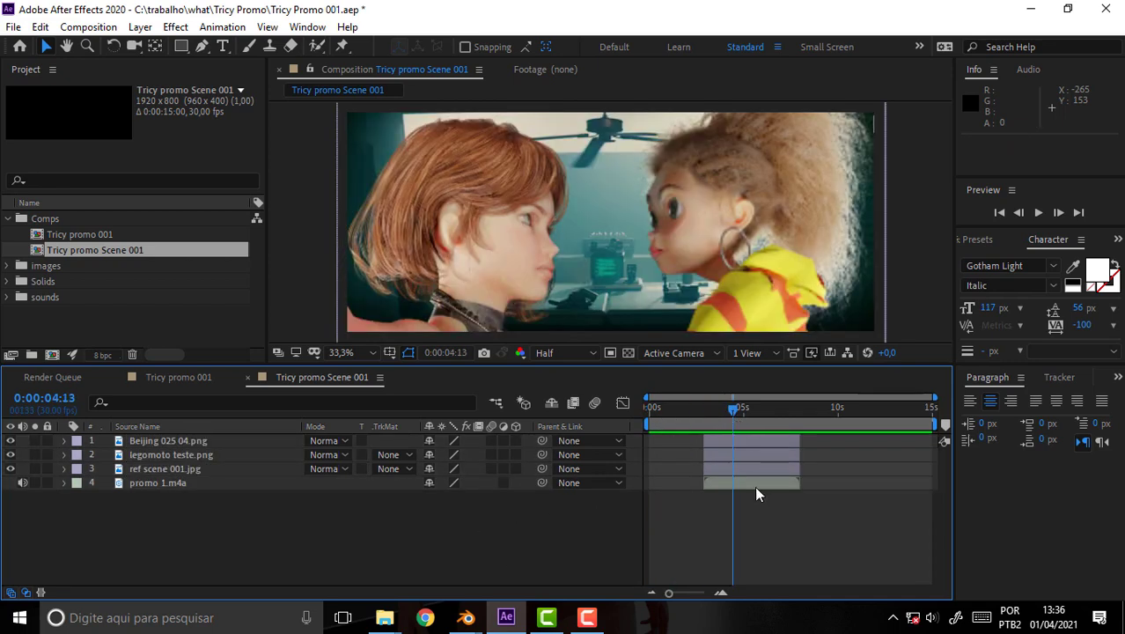
{"action": "left_click_drag", "start_coordinate": [733, 469], "coordinate": [678, 475]}
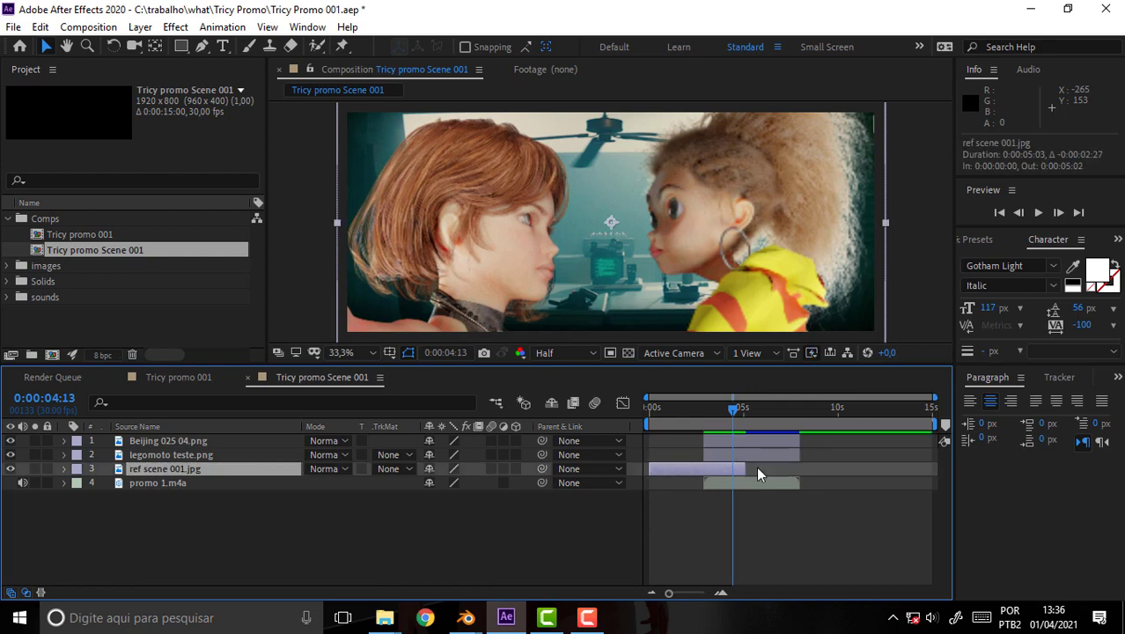
{"action": "left_click_drag", "start_coordinate": [745, 469], "coordinate": [702, 469]}
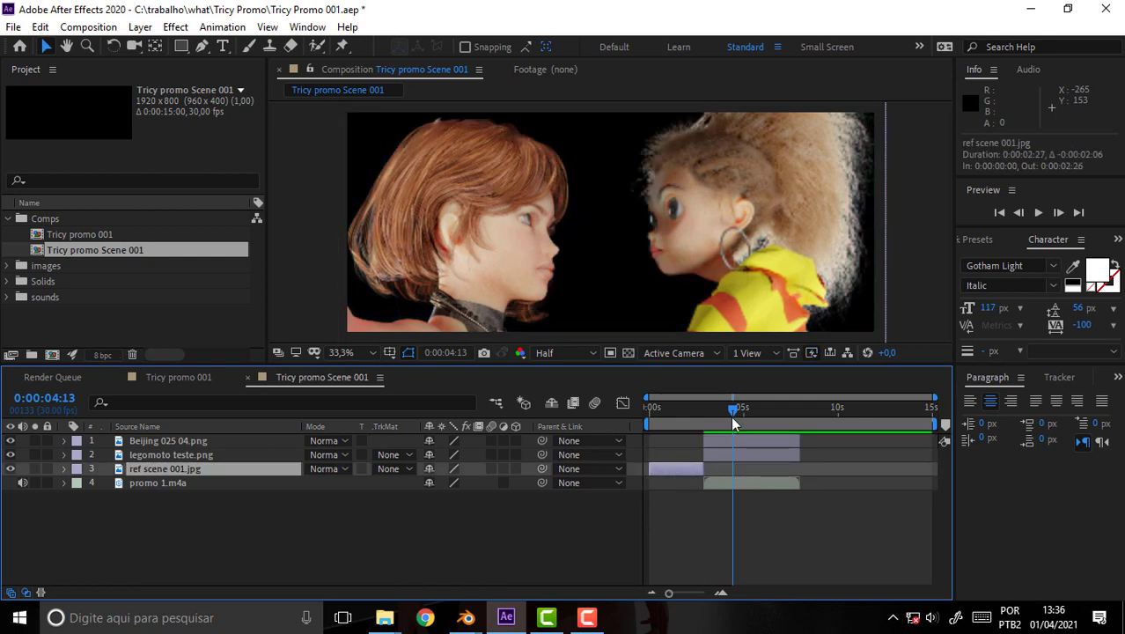
{"action": "left_click_drag", "start_coordinate": [731, 410], "coordinate": [576, 410]}
{"action": "key", "text": "space"}
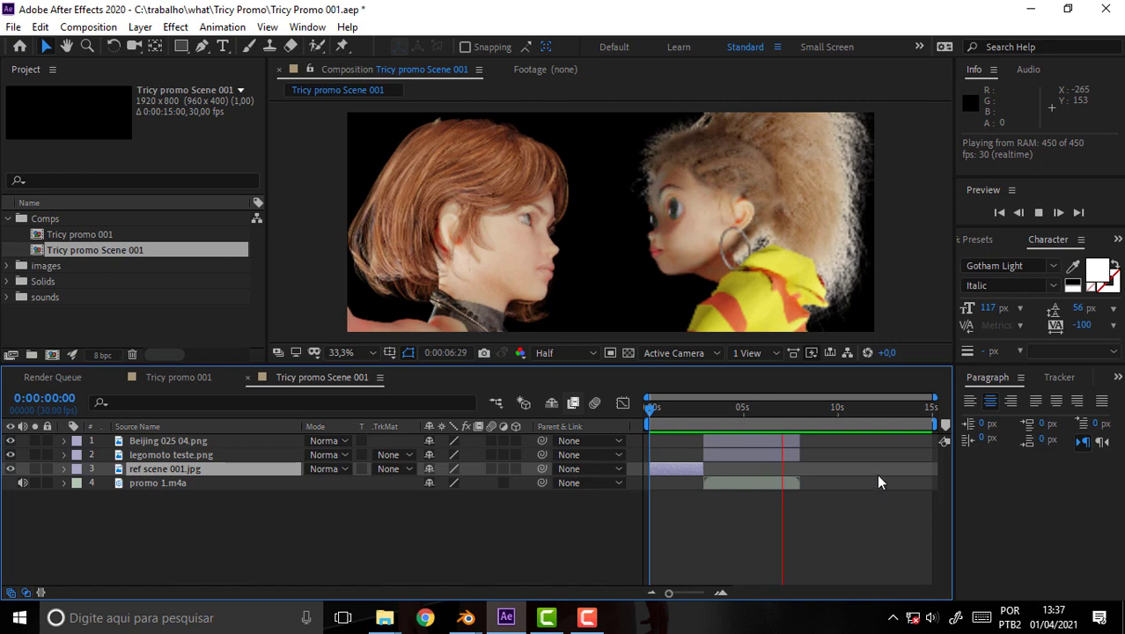
{"action": "key", "text": "space"}
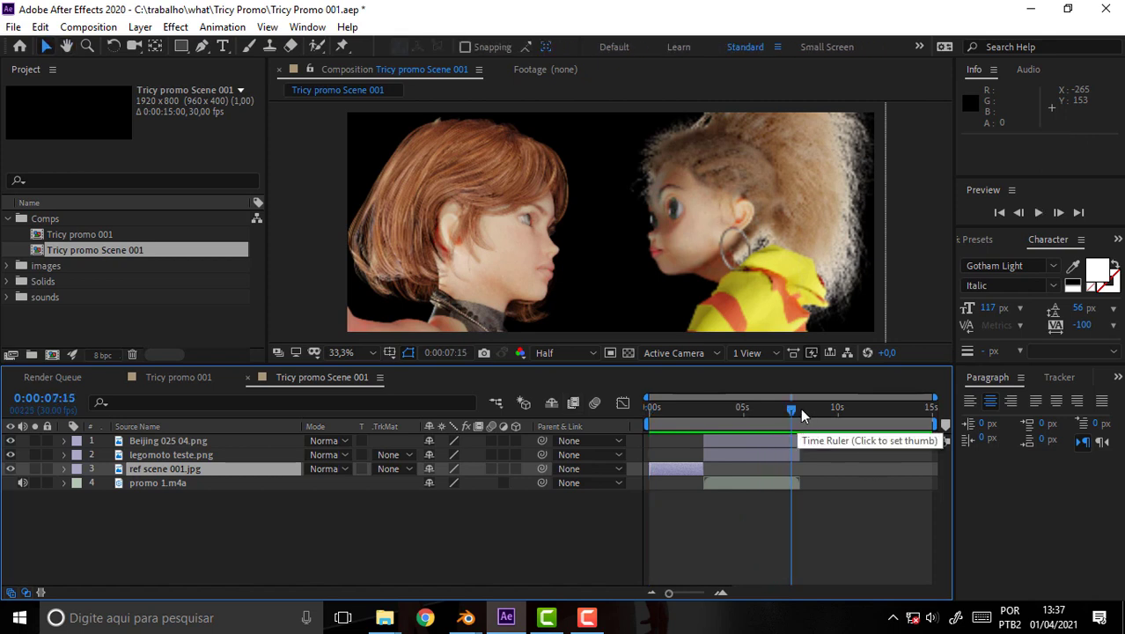
- End the work area at 0:00:08:00
{"action": "left_click_drag", "start_coordinate": [792, 409], "coordinate": [799, 413]}
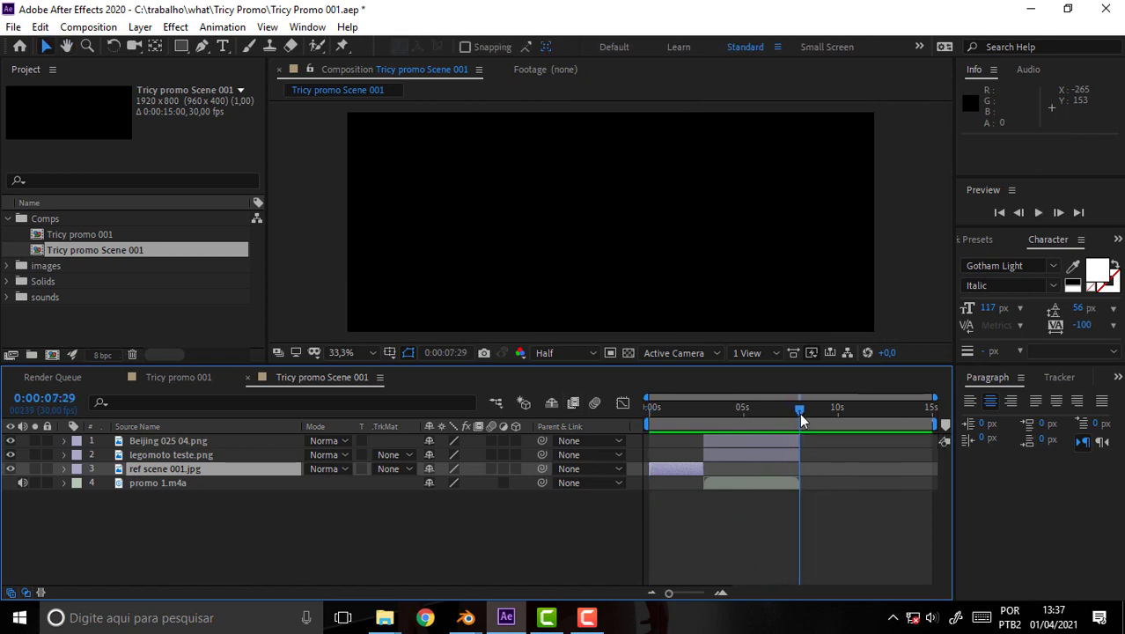
{"action": "left_click_drag", "start_coordinate": [801, 414], "coordinate": [801, 415]}
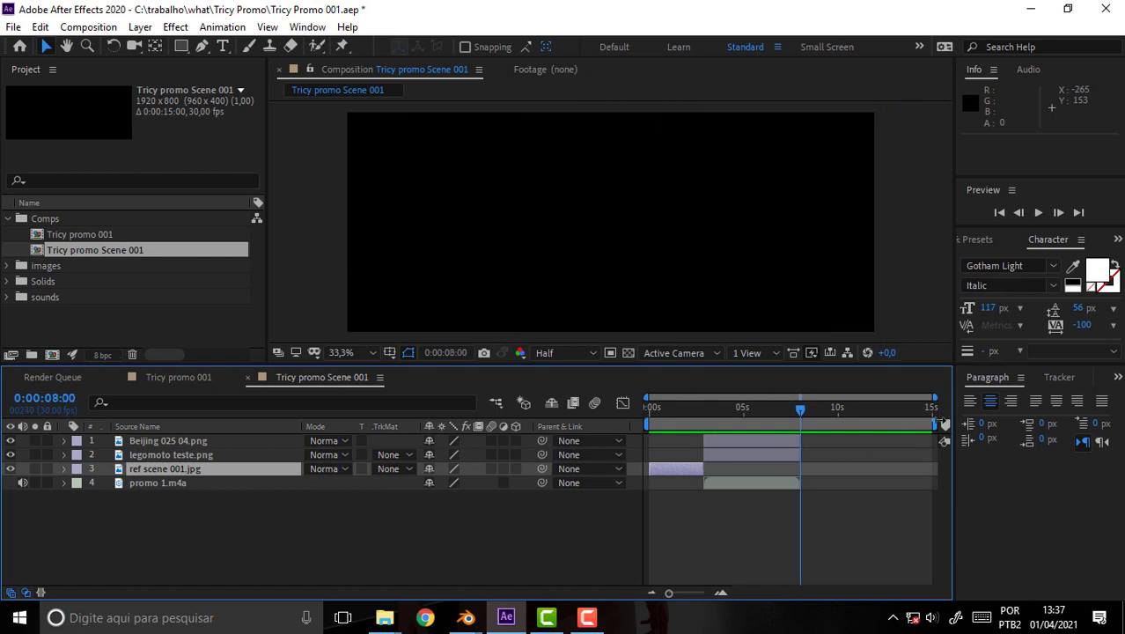
{"action": "left_click_drag", "start_coordinate": [935, 423], "coordinate": [801, 423]}
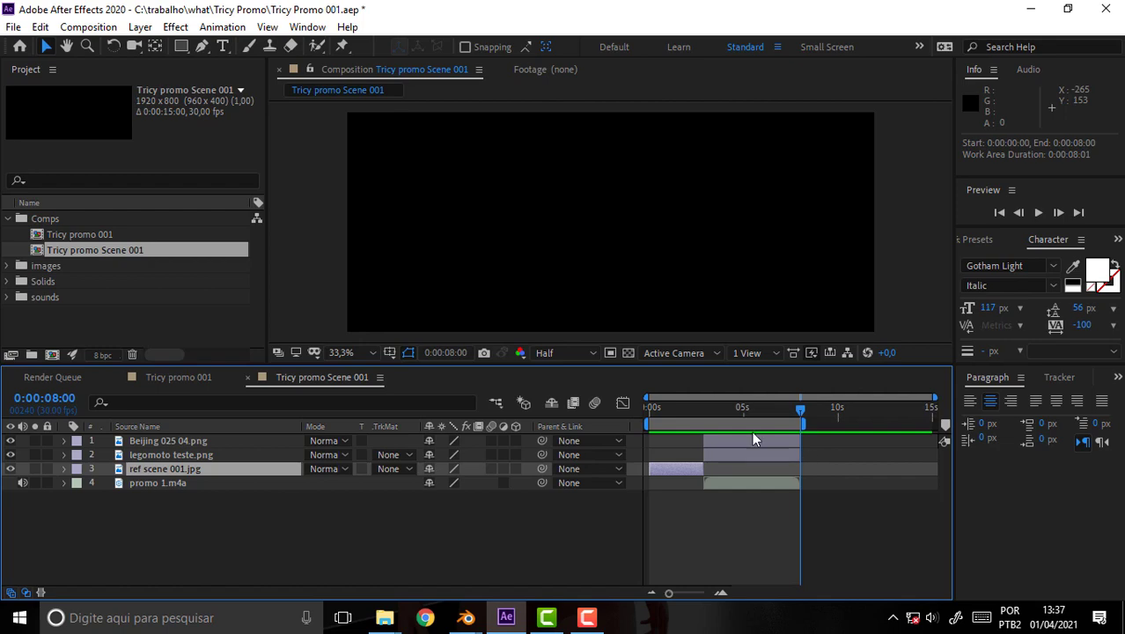
{"action": "left_click", "coordinate": [88, 26]}
- Change the composition duration to 0:00:08:00 in Composition Settings and preview it through
{"action": "left_click", "coordinate": [128, 70]}
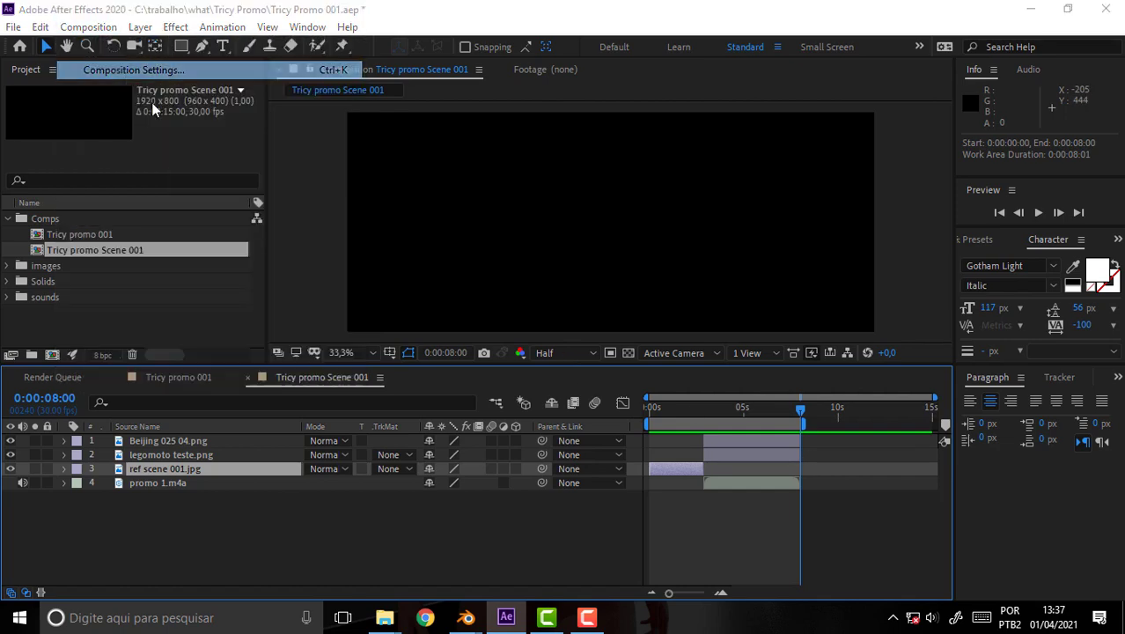
{"action": "double_click", "coordinate": [456, 371]}
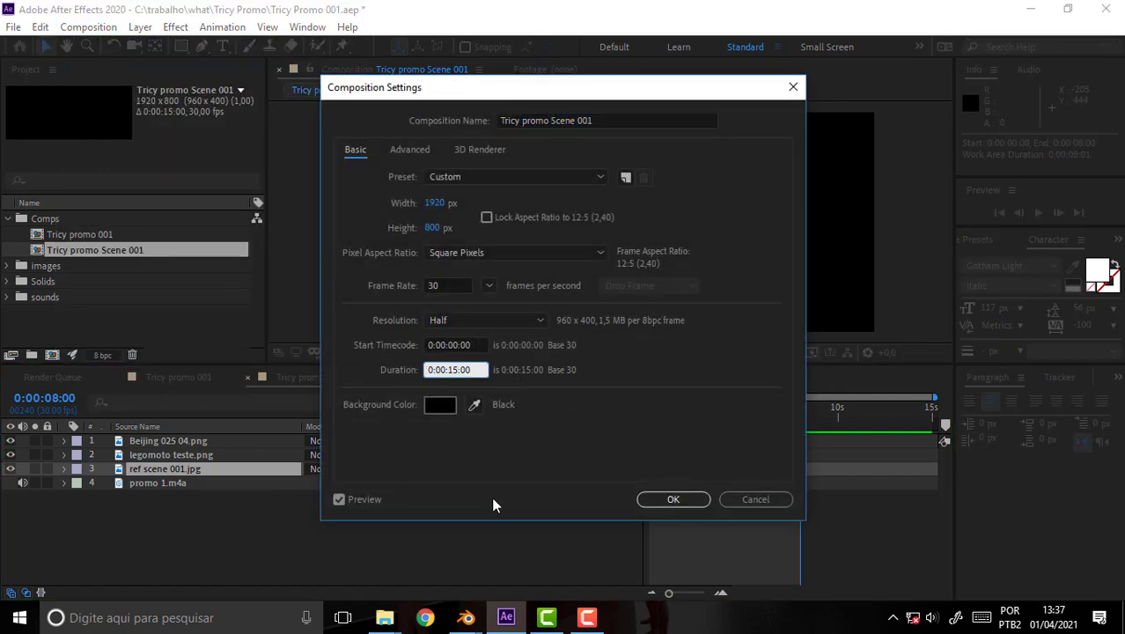
{"action": "key", "text": "BackSpace"}
{"action": "type", "text": "8"}
{"action": "type", "text": "8"}
{"action": "left_click", "coordinate": [675, 499]}
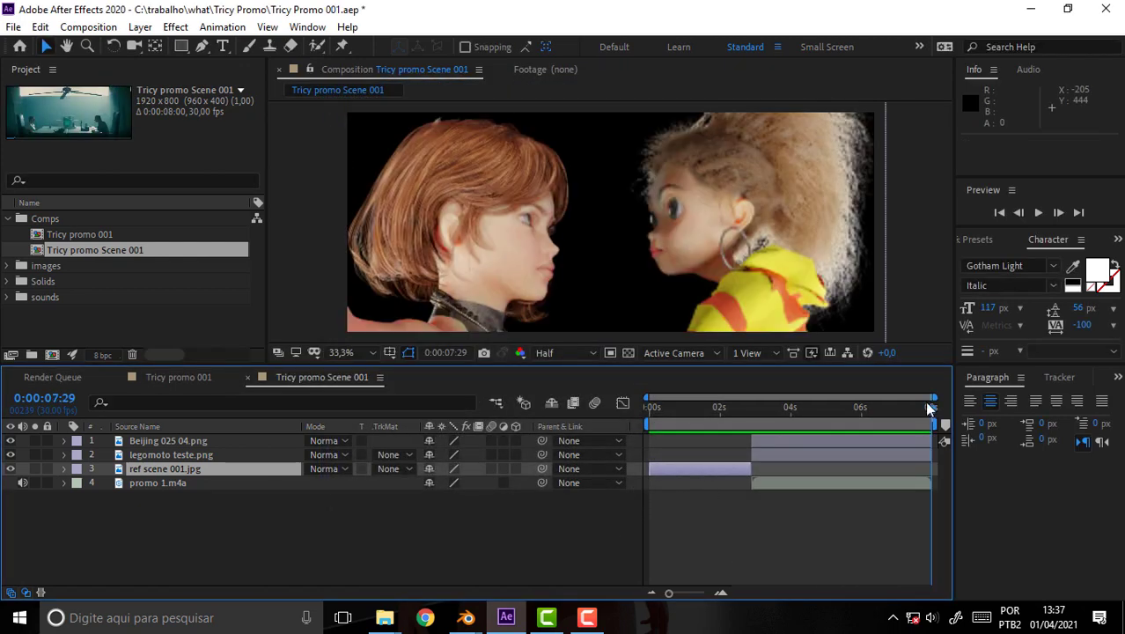
{"action": "key", "text": "space"}
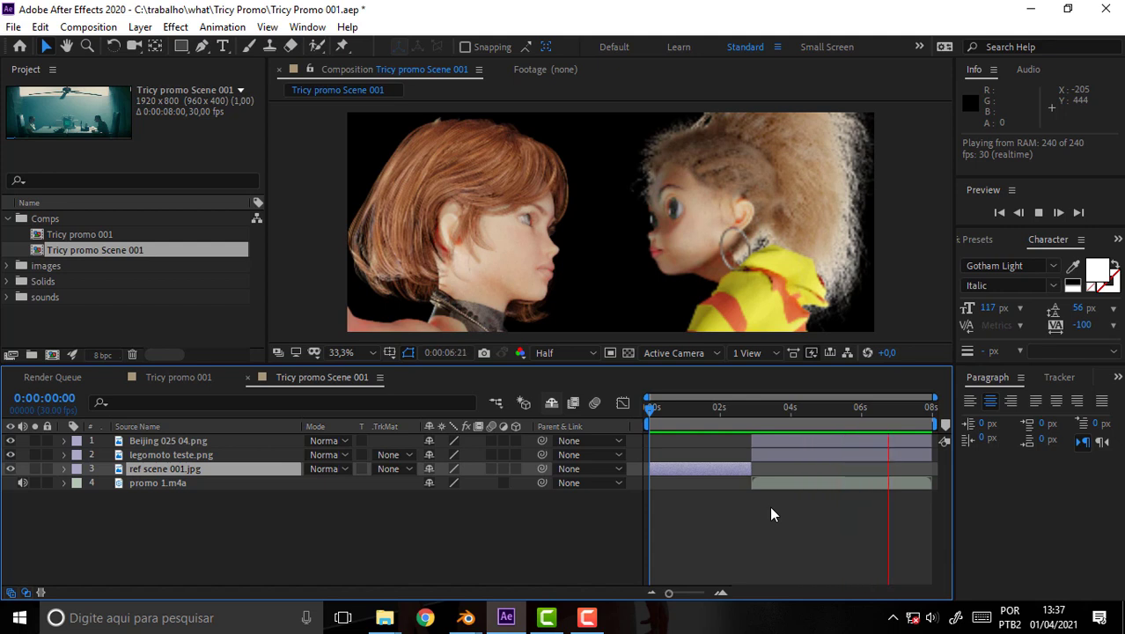
{"action": "key", "text": "space"}
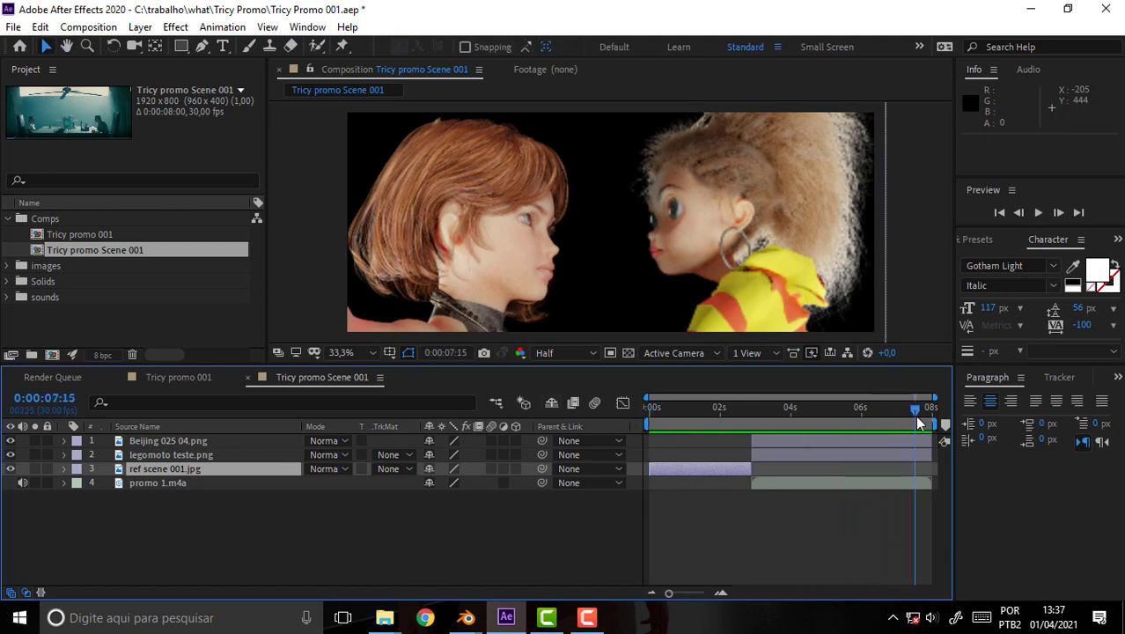
{"action": "left_click_drag", "start_coordinate": [918, 424], "coordinate": [736, 424]}
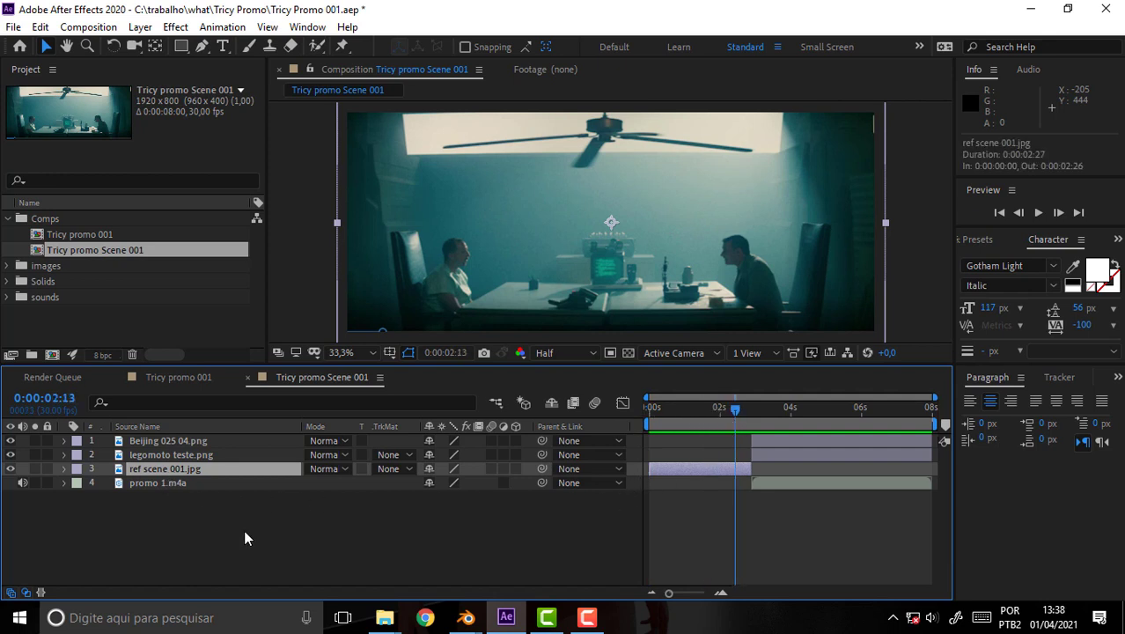
- Duplicate ref scene 001.jpg, start the copy at 2:27, and scale it to 378%
{"action": "key", "text": "ctrl+d"}
{"action": "left_click_drag", "start_coordinate": [709, 468], "coordinate": [934, 472]}
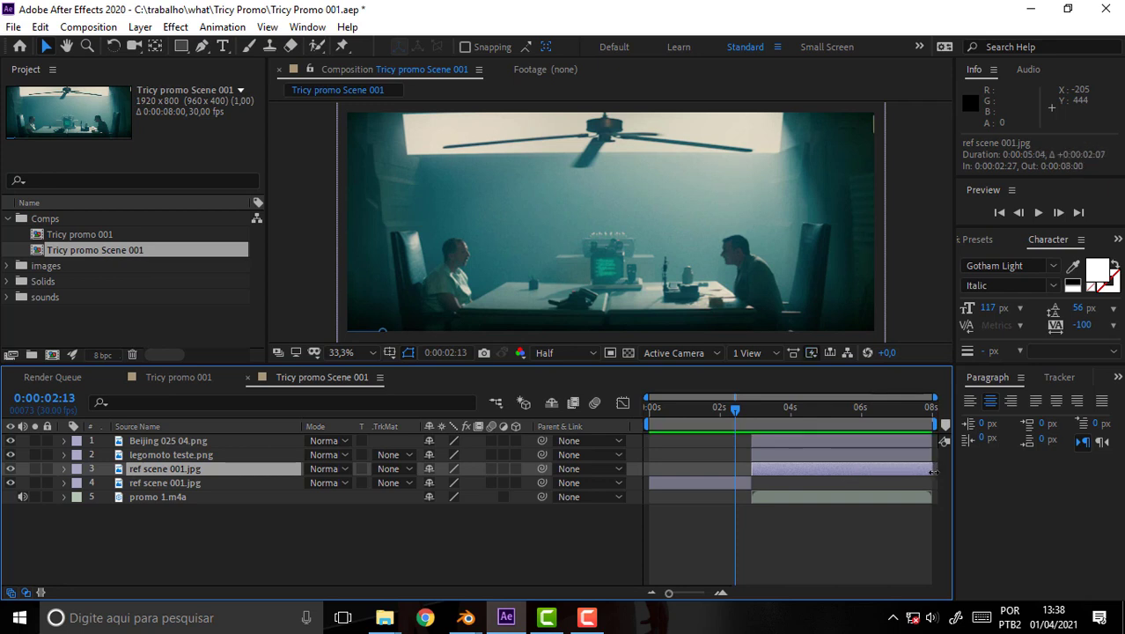
{"action": "key", "text": "s"}
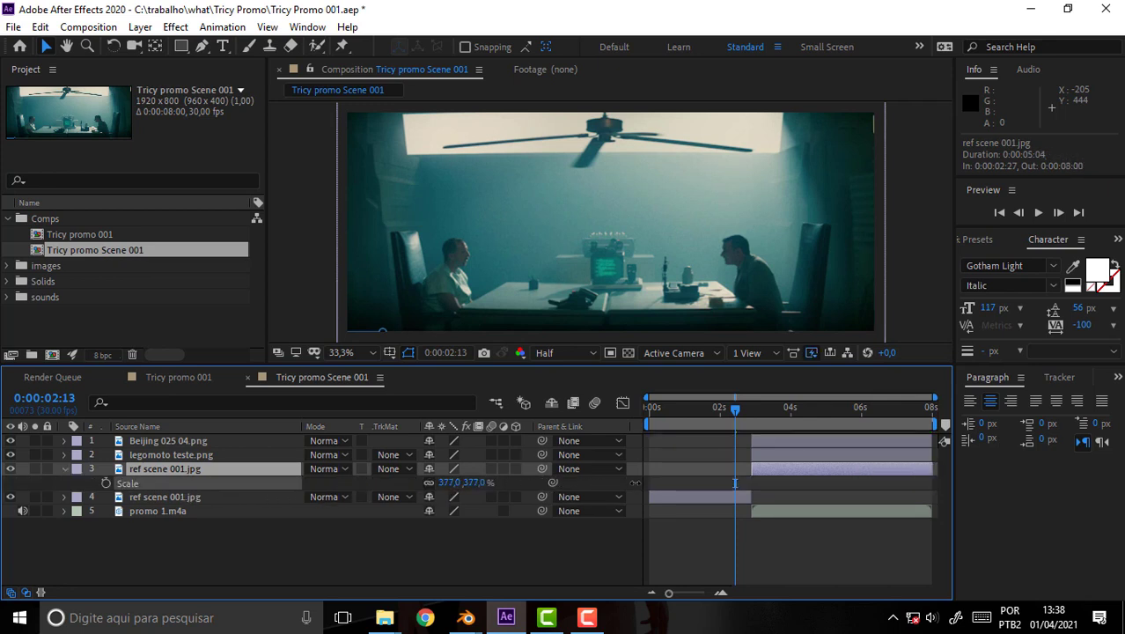
{"action": "left_click_drag", "start_coordinate": [451, 482], "coordinate": [609, 487]}
{"action": "key", "text": "Home"}
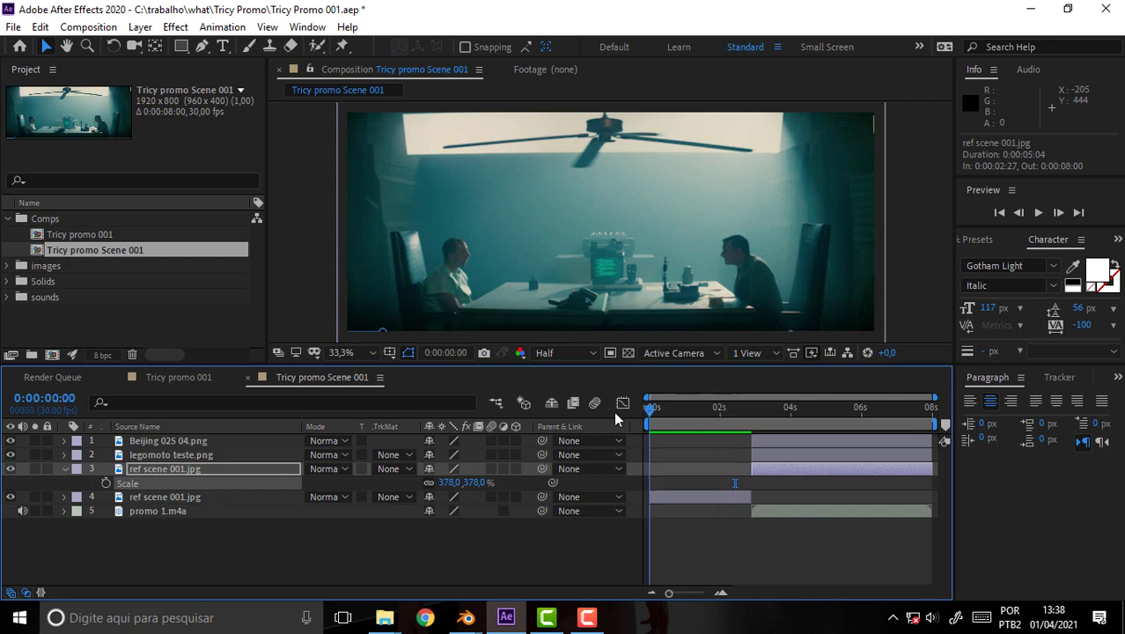
{"action": "key", "text": "space"}
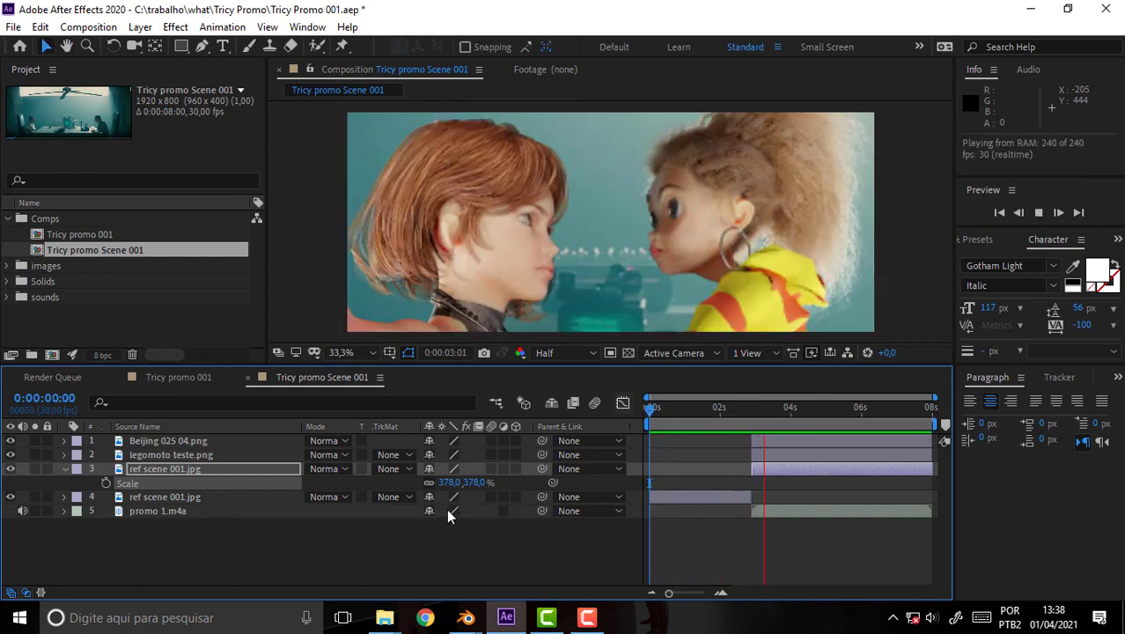
{"action": "key", "text": "space"}
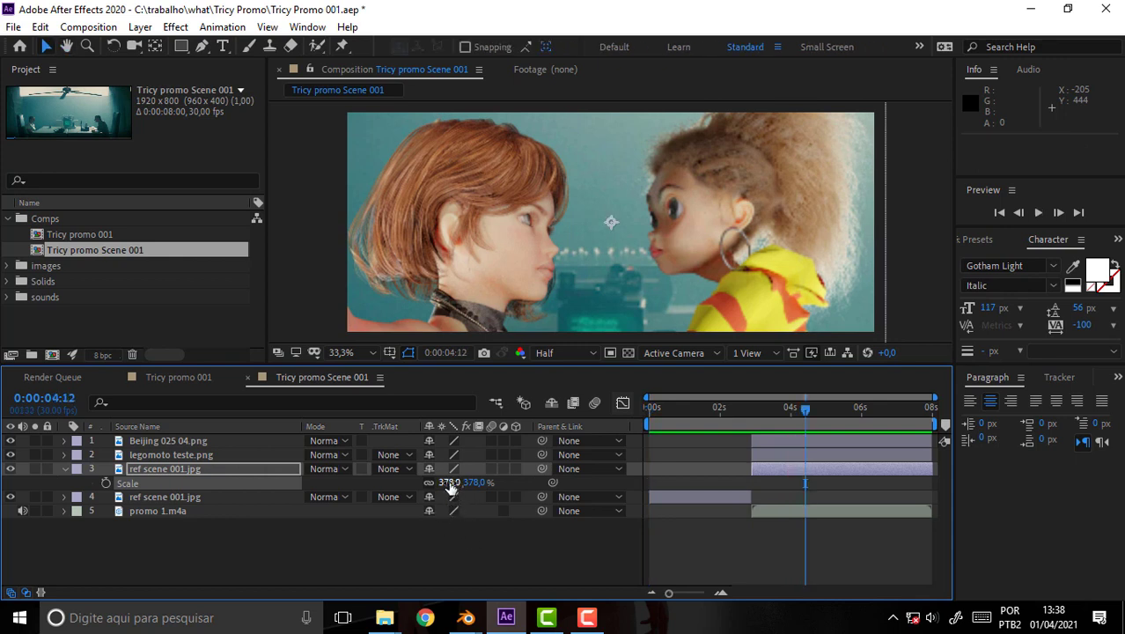
- Raise the copy's position in frame, fade it to 45% opacity, and preview the comp
{"action": "key", "text": "p"}
{"action": "left_click_drag", "start_coordinate": [459, 483], "coordinate": [515, 483]}
{"action": "mouse_move", "coordinate": [447, 483]}
{"action": "left_mouse_down"}
{"action": "mouse_move", "coordinate": [164, 454]}
{"action": "mouse_move", "coordinate": [688, 534]}
{"action": "mouse_move", "coordinate": [312, 469]}
{"action": "left_mouse_up"}
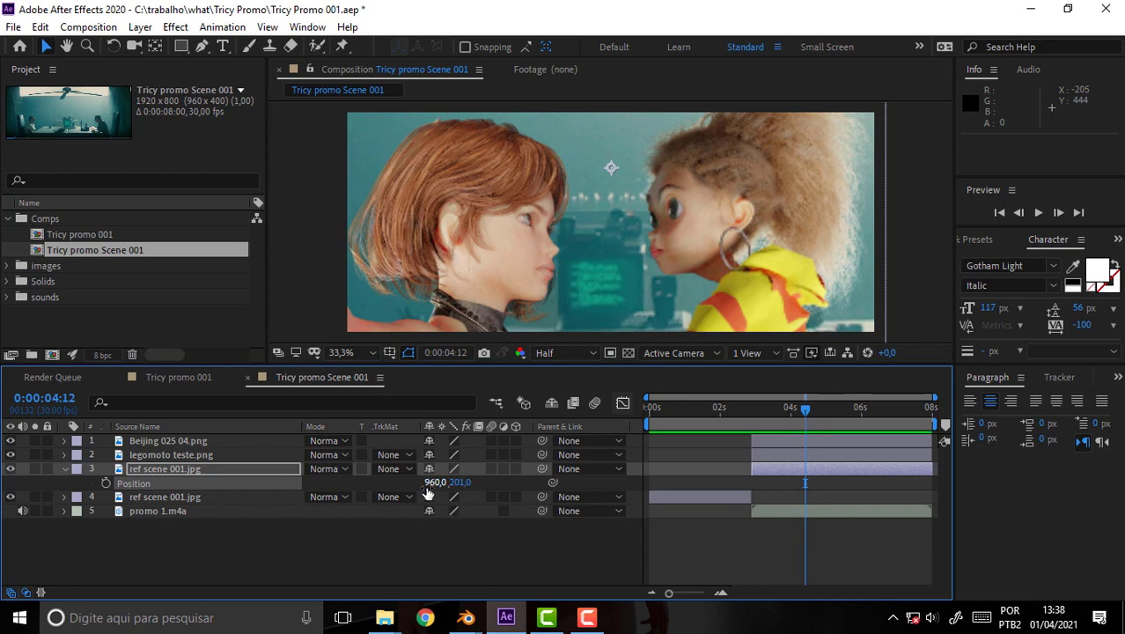
{"action": "key", "text": "t"}
{"action": "left_click_drag", "start_coordinate": [432, 483], "coordinate": [378, 489]}
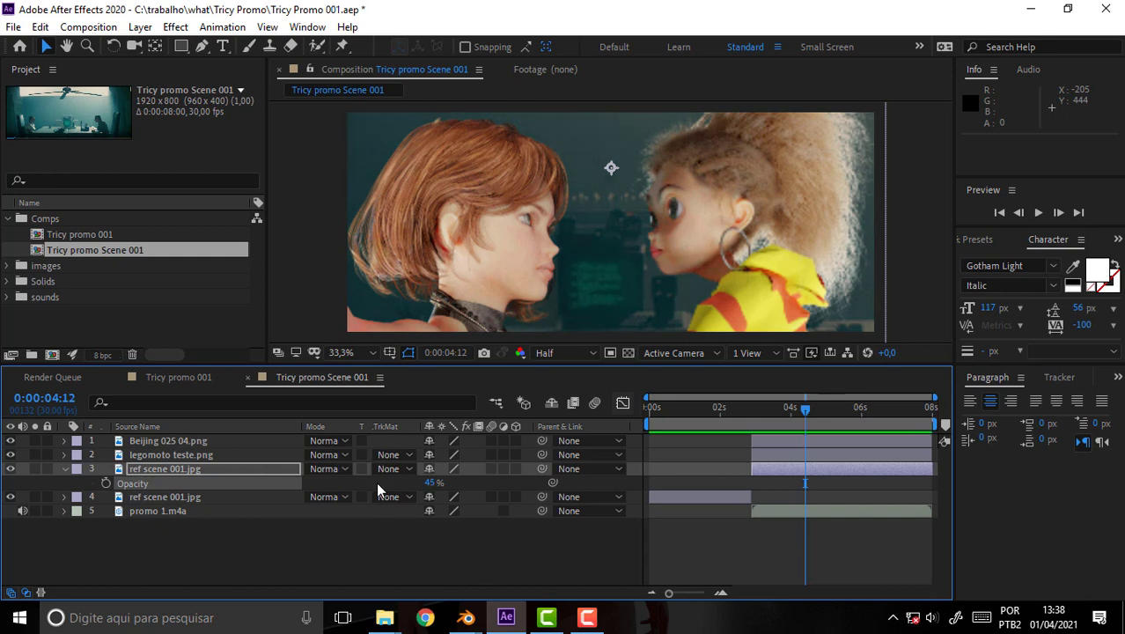
{"action": "key", "text": "space"}
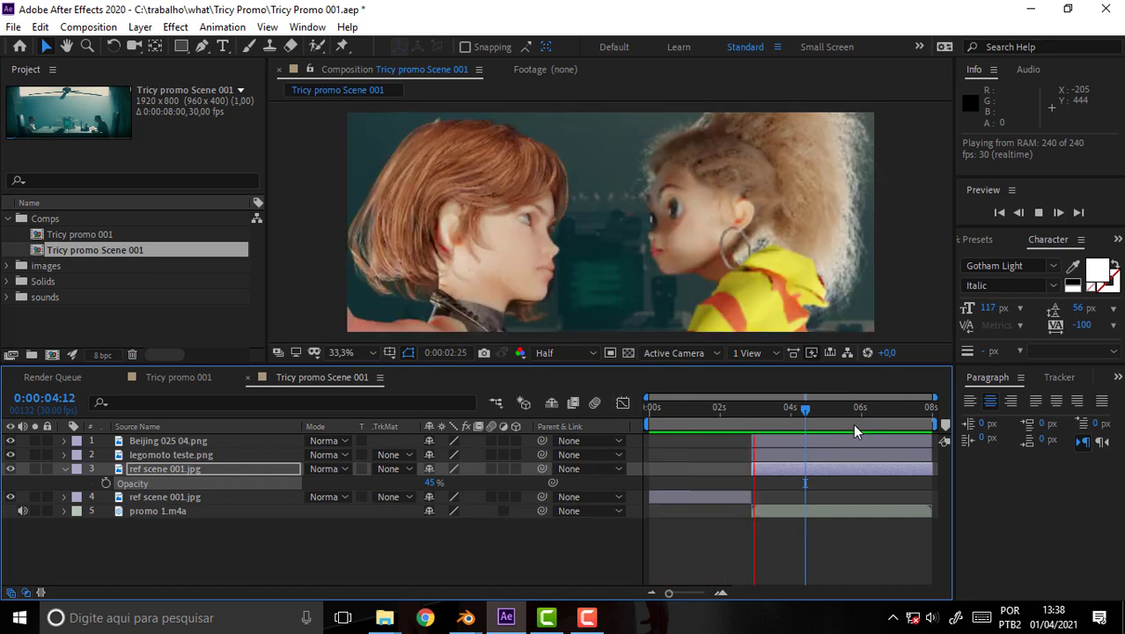
{"action": "left_click_drag", "start_coordinate": [817, 413], "coordinate": [534, 412]}
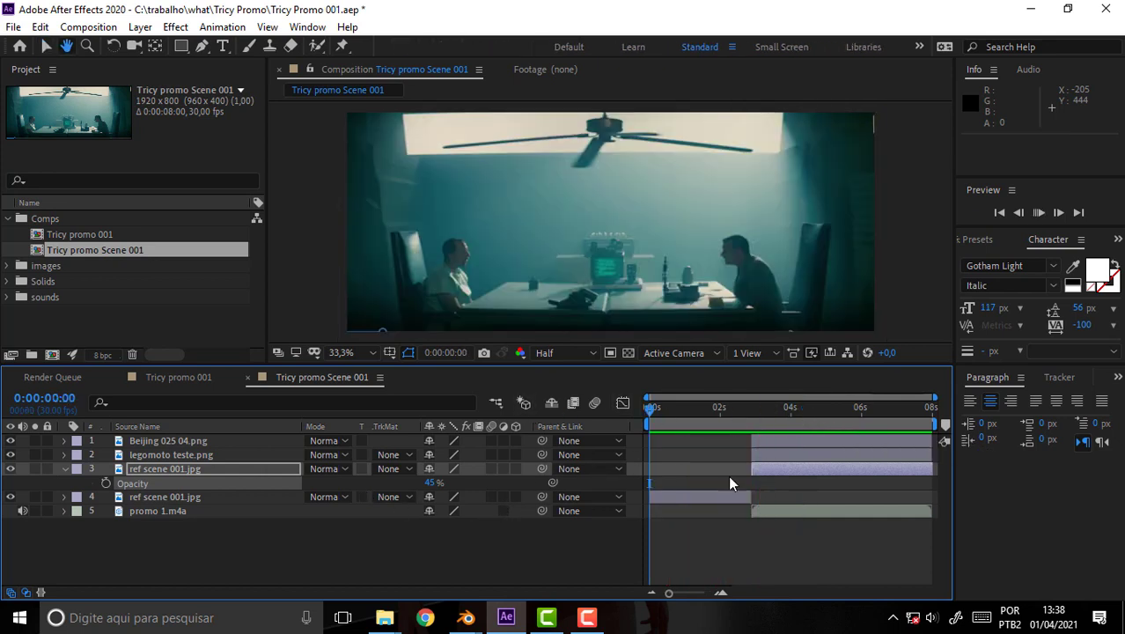
{"action": "key", "text": "space"}
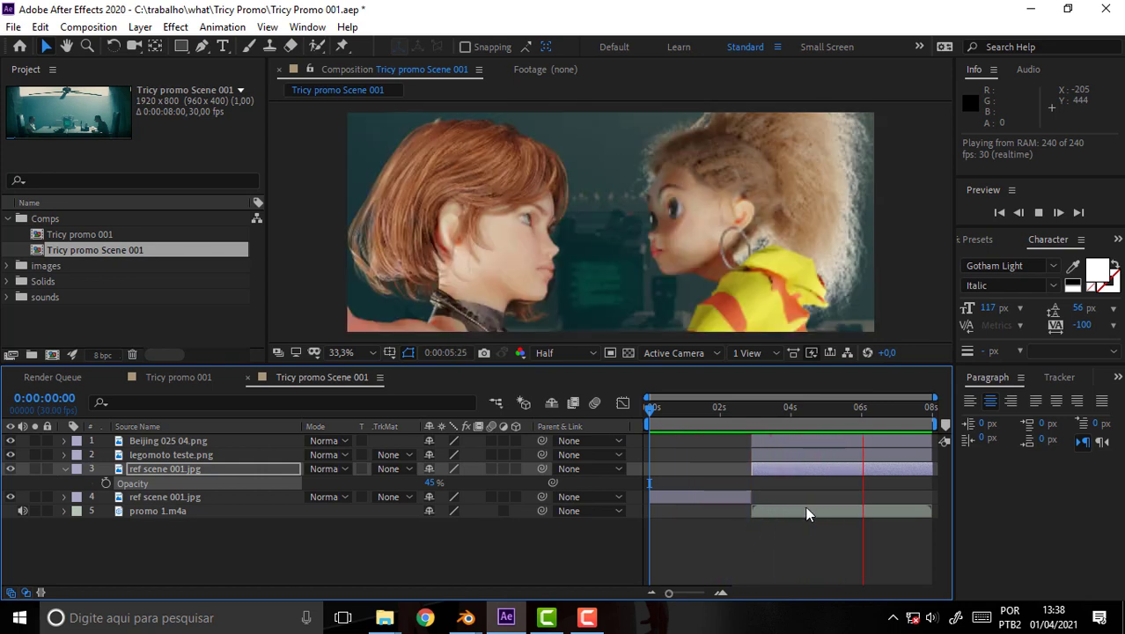
{"action": "key", "text": "space"}
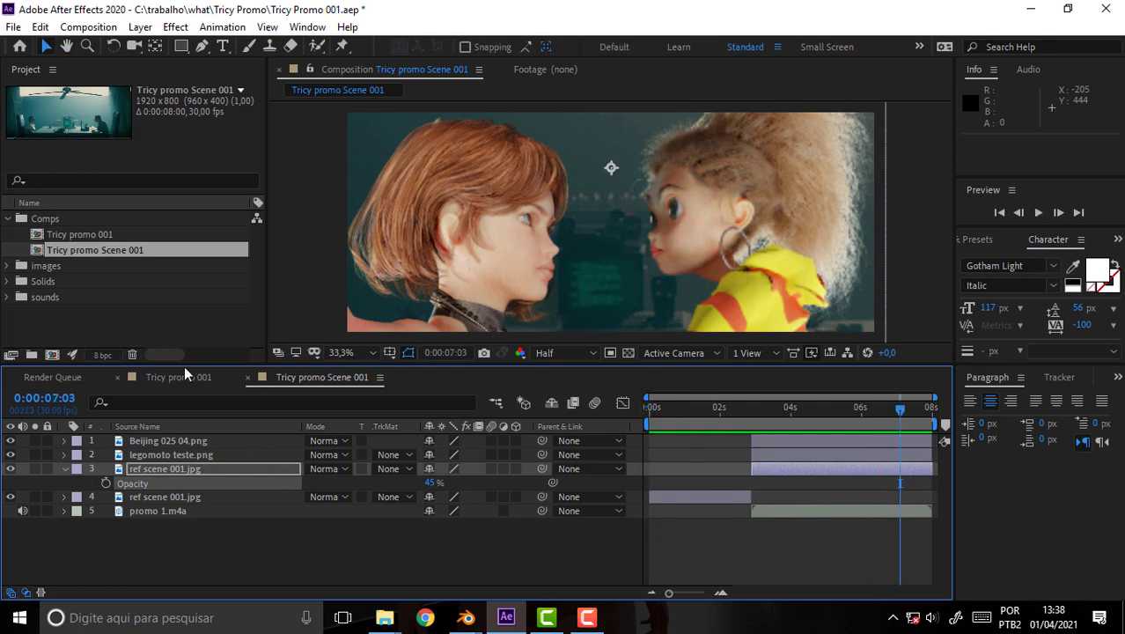
- Nest Tricy promo Scene 001 in Tricy promo 001 above Beijing 025 04.png, aligned with the original clips
{"action": "left_click", "coordinate": [183, 377]}
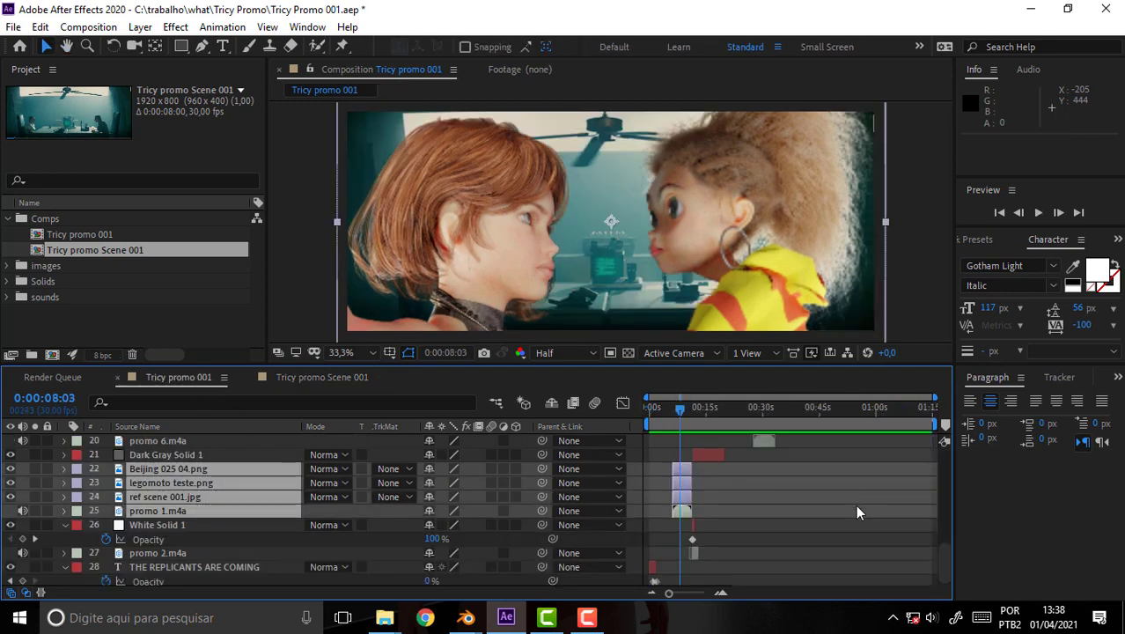
{"action": "left_click_drag", "start_coordinate": [107, 251], "coordinate": [474, 469]}
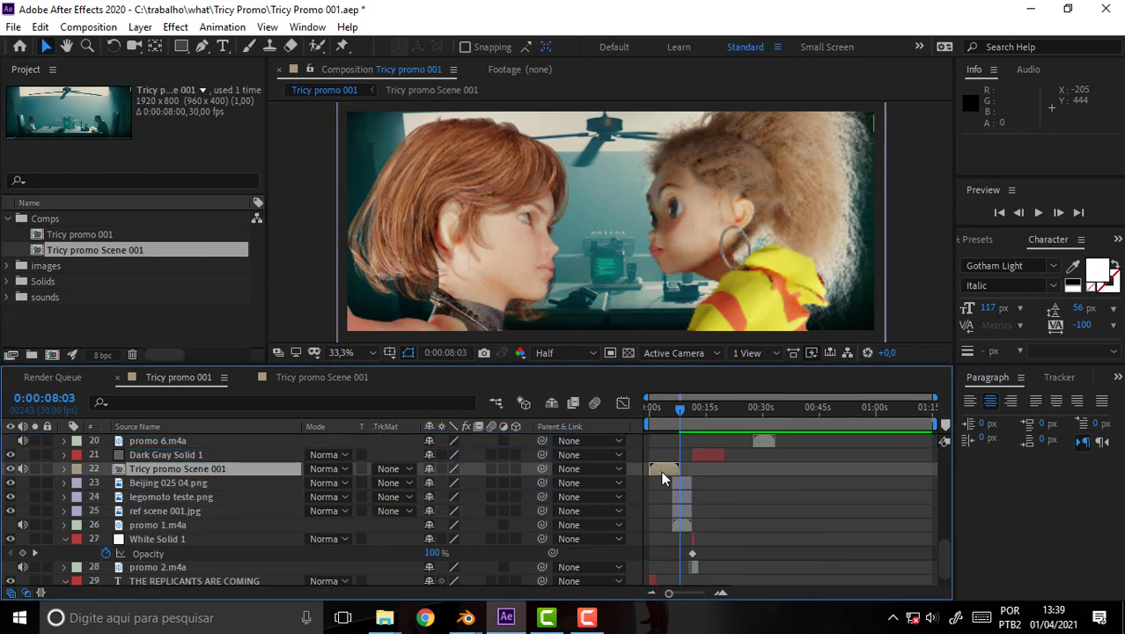
{"action": "mouse_move", "coordinate": [661, 470]}
{"action": "left_mouse_down"}
{"action": "mouse_move", "coordinate": [689, 474]}
{"action": "mouse_move", "coordinate": [686, 485]}
{"action": "mouse_move", "coordinate": [688, 470]}
{"action": "left_mouse_up"}
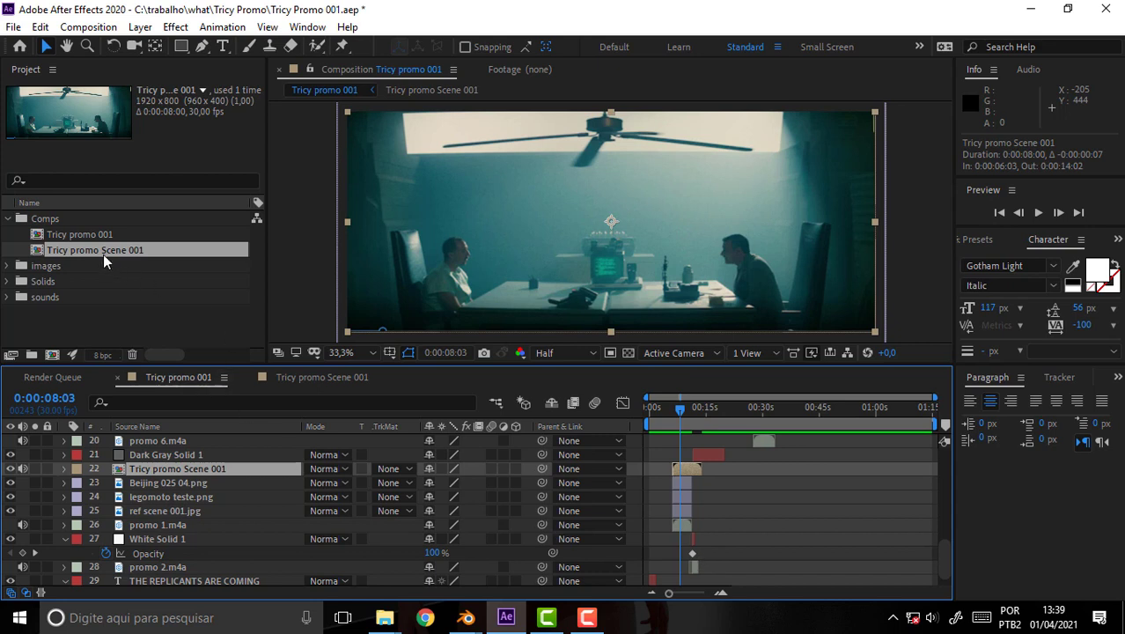
{"action": "left_click", "coordinate": [90, 235]}
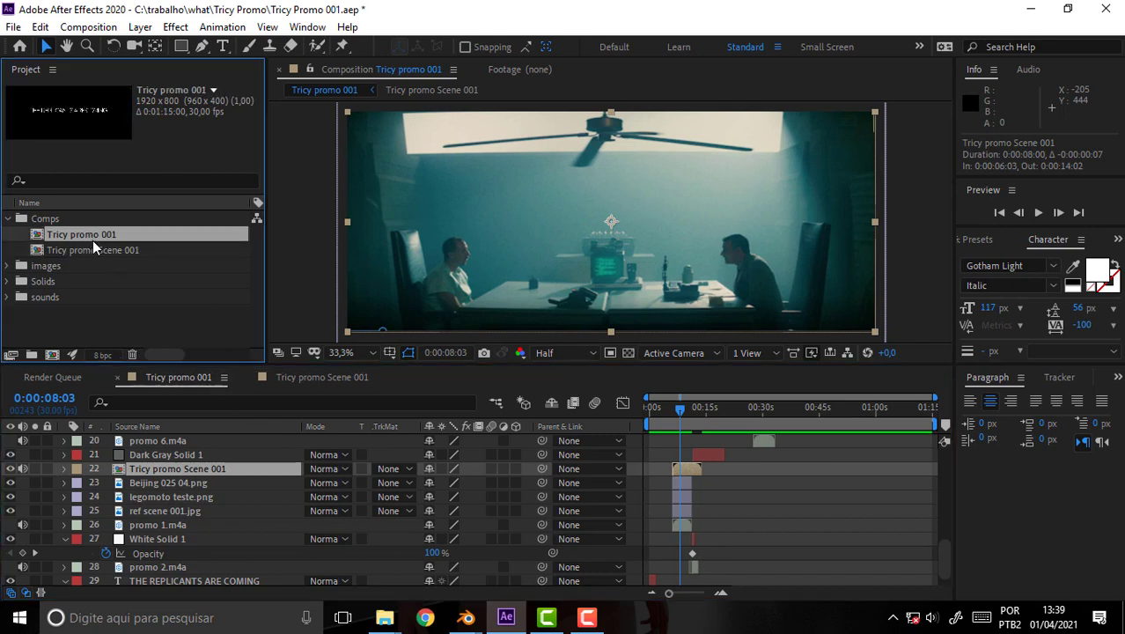
- Rename the Tricy promo 001 comp to 'Tricy promo 001 old'
{"action": "key", "text": "Return"}
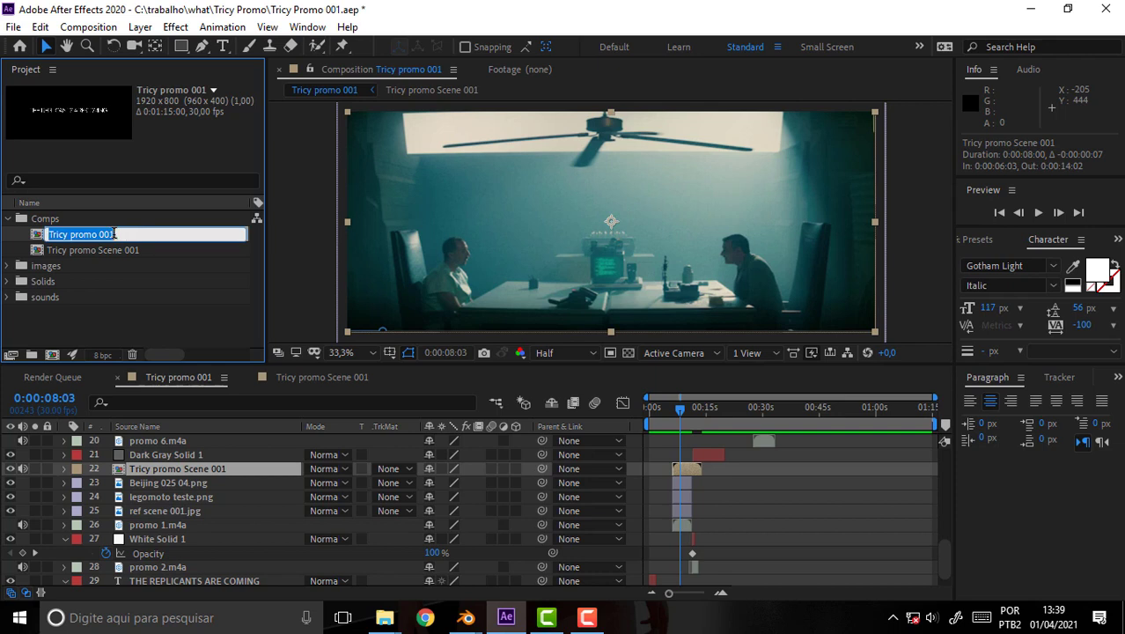
{"action": "type", "text": "ol"}
{"action": "type", "text": "d"}
{"action": "left_click", "coordinate": [94, 262]}
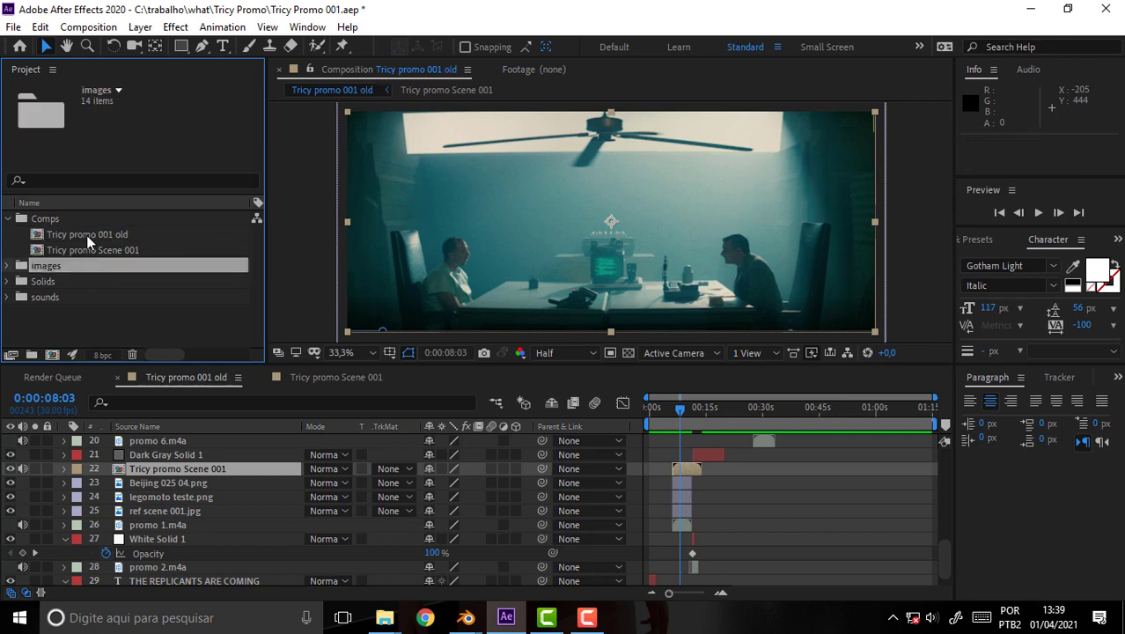
- Duplicate Tricy promo 001 old and name the copy 'Tricy promo 001'
{"action": "left_click", "coordinate": [86, 234]}
{"action": "key", "text": "ctrl+d"}
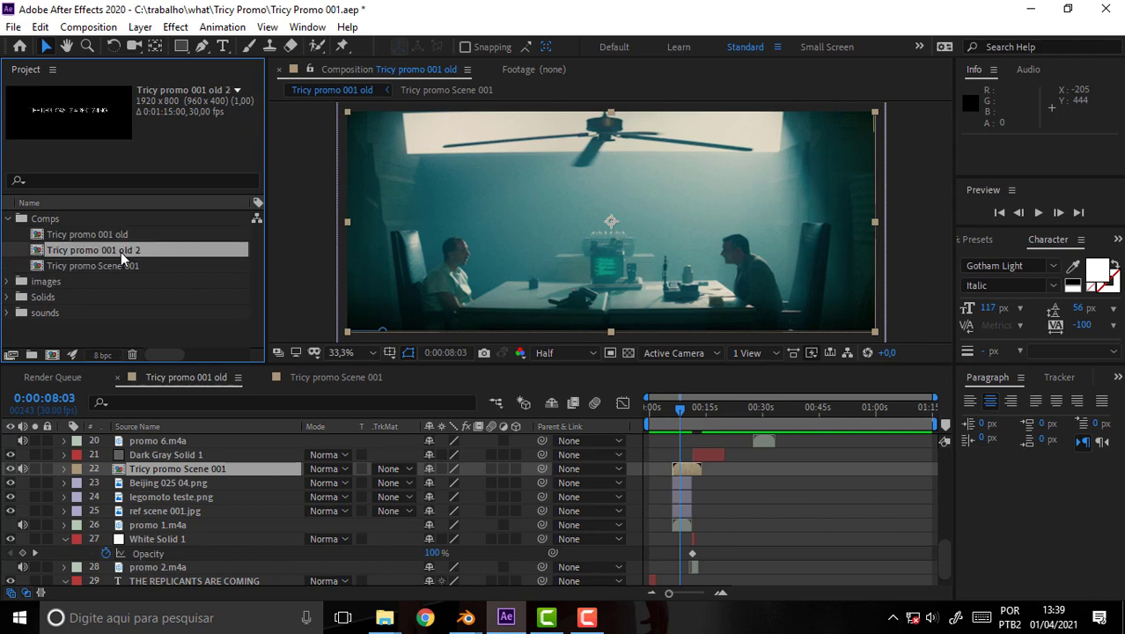
{"action": "key", "text": "Return"}
{"action": "left_click_drag", "start_coordinate": [121, 251], "coordinate": [113, 278]}
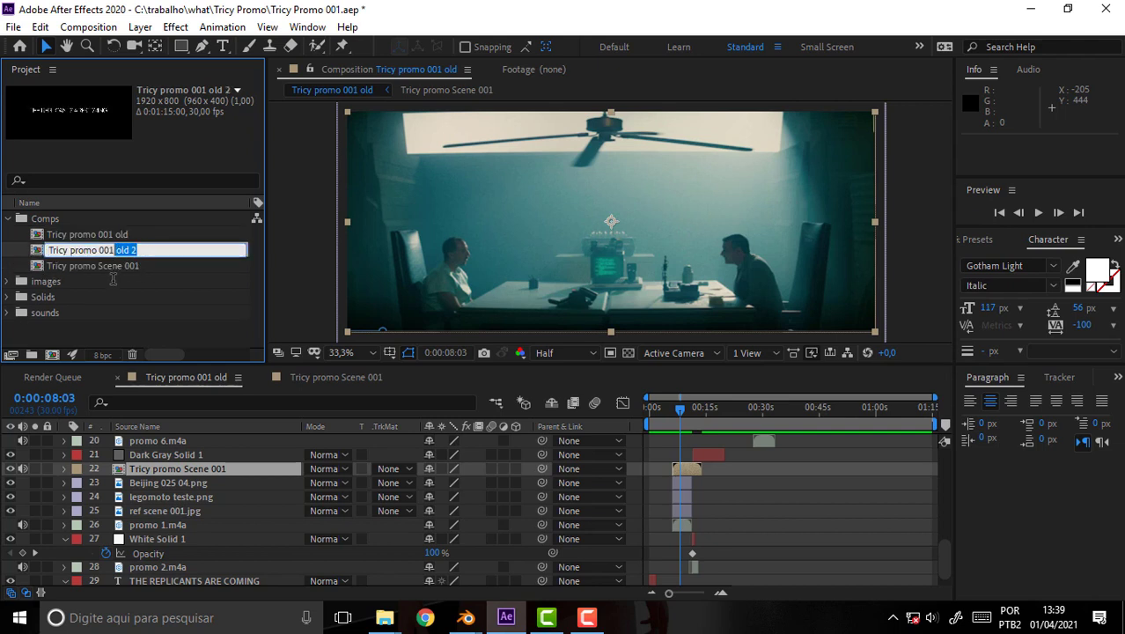
{"action": "left_click", "coordinate": [819, 476]}
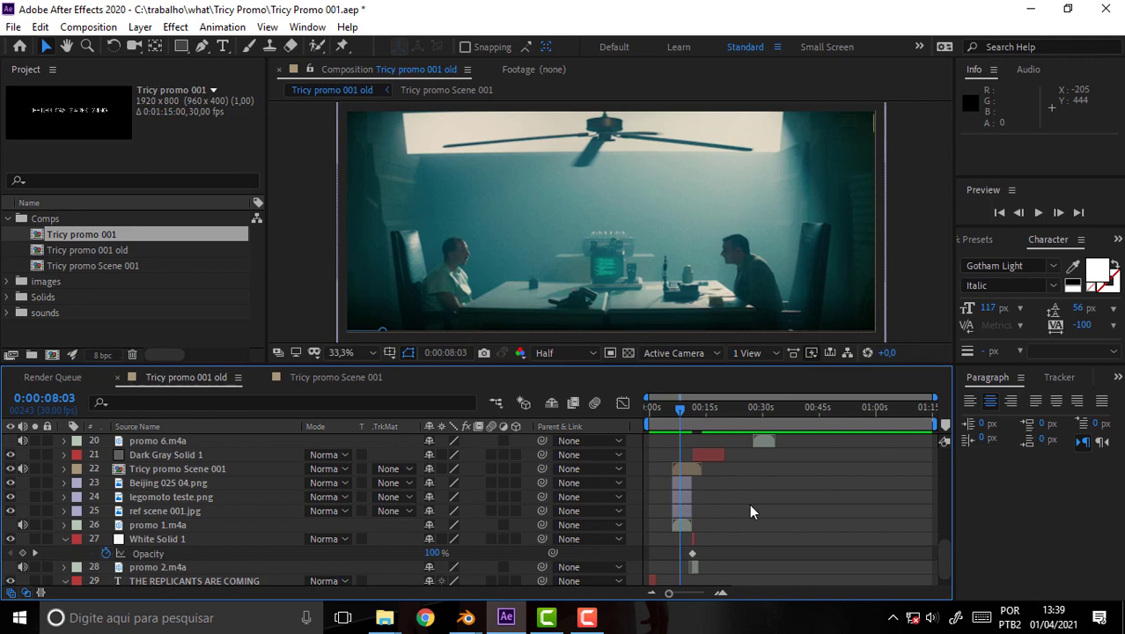
- Delete the Beijing 025 04.png, legomoto teste.png, ref scene 001.jpg and promo 1.m4a layers
{"action": "mouse_move", "coordinate": [939, 422]}
{"action": "left_mouse_down"}
{"action": "mouse_move", "coordinate": [942, 407]}
{"action": "mouse_move", "coordinate": [750, 399]}
{"action": "left_mouse_up"}
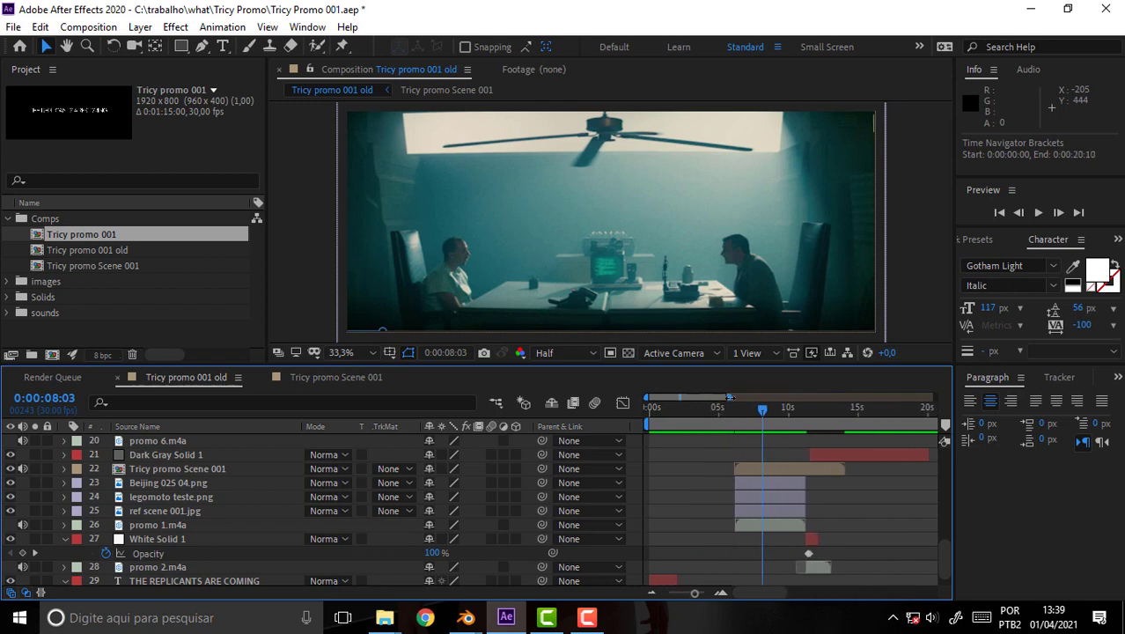
{"action": "left_click", "coordinate": [747, 485]}
{"action": "left_click", "coordinate": [741, 497], "text": "shift"}
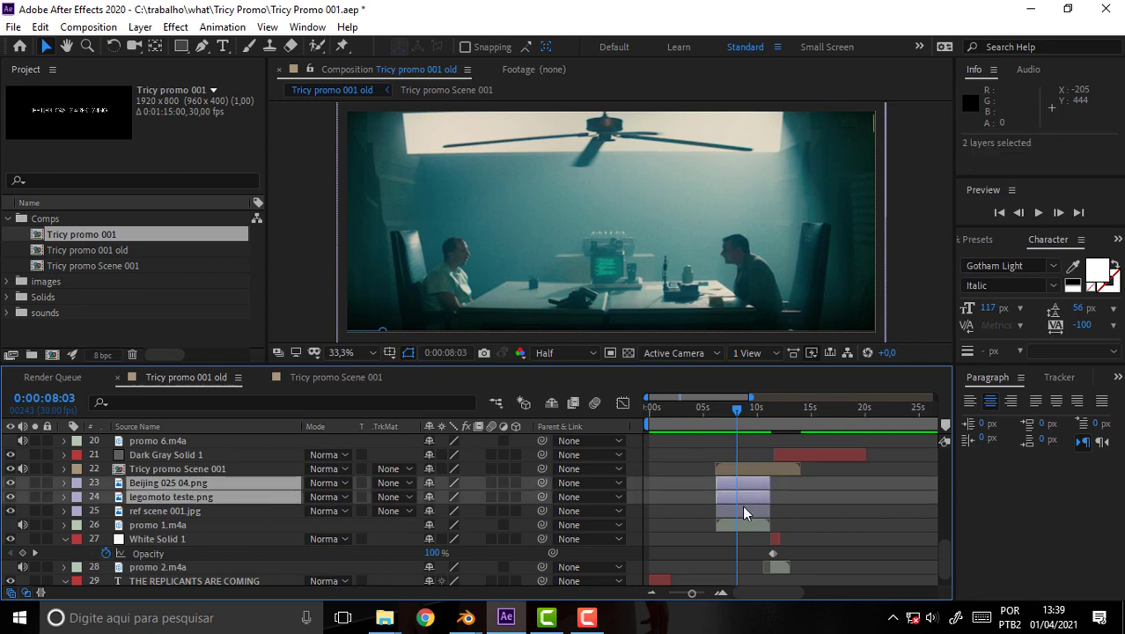
{"action": "left_click", "coordinate": [742, 509], "text": "shift"}
{"action": "left_click", "coordinate": [745, 523], "text": "shift"}
{"action": "key", "text": "Delete"}
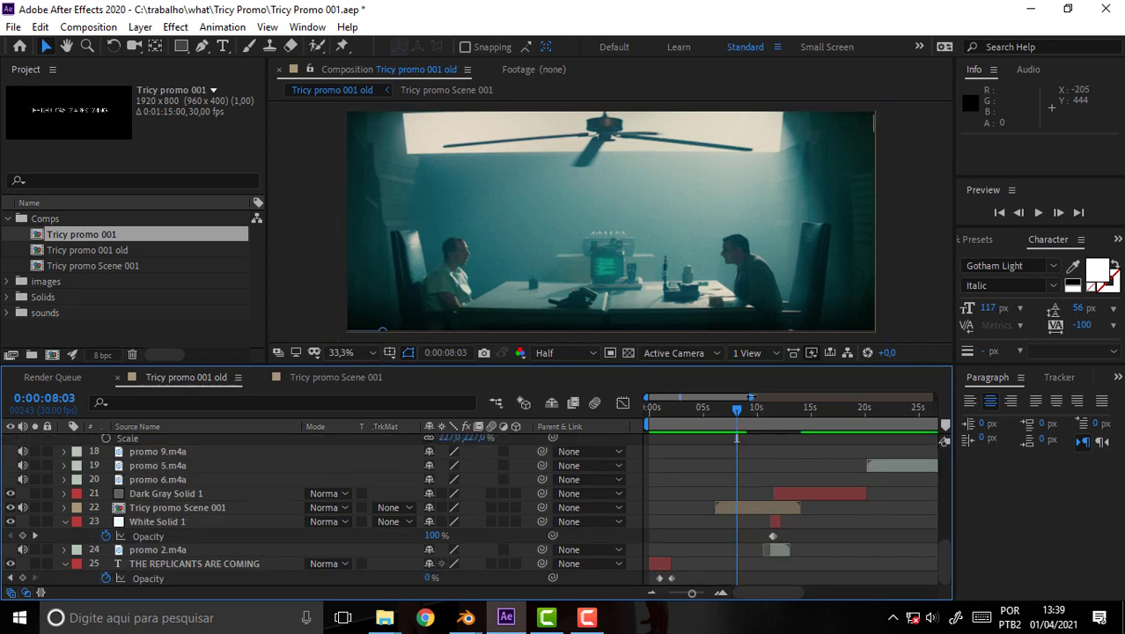
{"action": "left_click_drag", "start_coordinate": [751, 397], "coordinate": [1046, 415]}
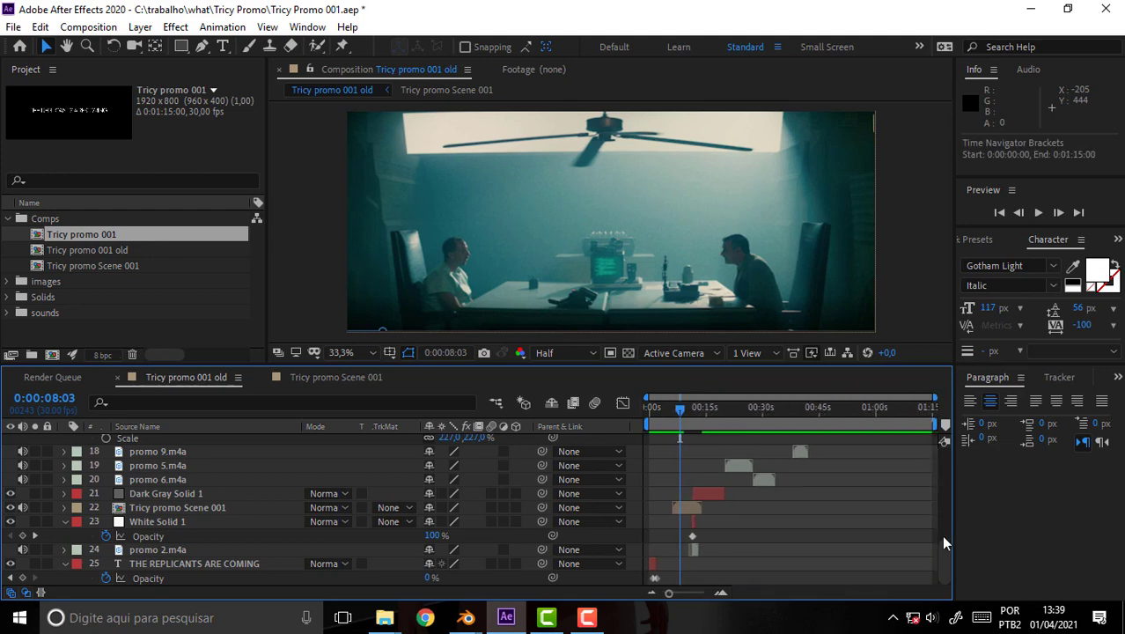
{"action": "mouse_move", "coordinate": [946, 529]}
{"action": "left_mouse_down"}
{"action": "mouse_move", "coordinate": [952, 576]}
{"action": "mouse_move", "coordinate": [934, 441]}
{"action": "left_mouse_up"}
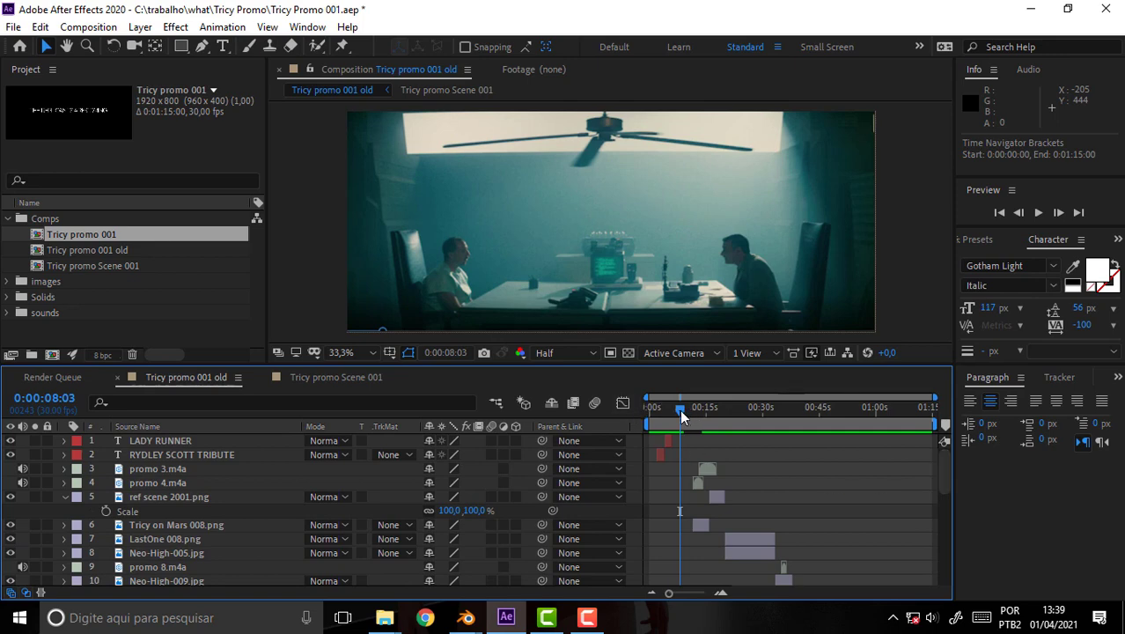
- Move Tricy promo Scene 001 lower in the stack, below promo 2.m4a
{"action": "mouse_move", "coordinate": [680, 409]}
{"action": "left_mouse_down"}
{"action": "mouse_move", "coordinate": [714, 424]}
{"action": "mouse_move", "coordinate": [701, 428]}
{"action": "left_mouse_up"}
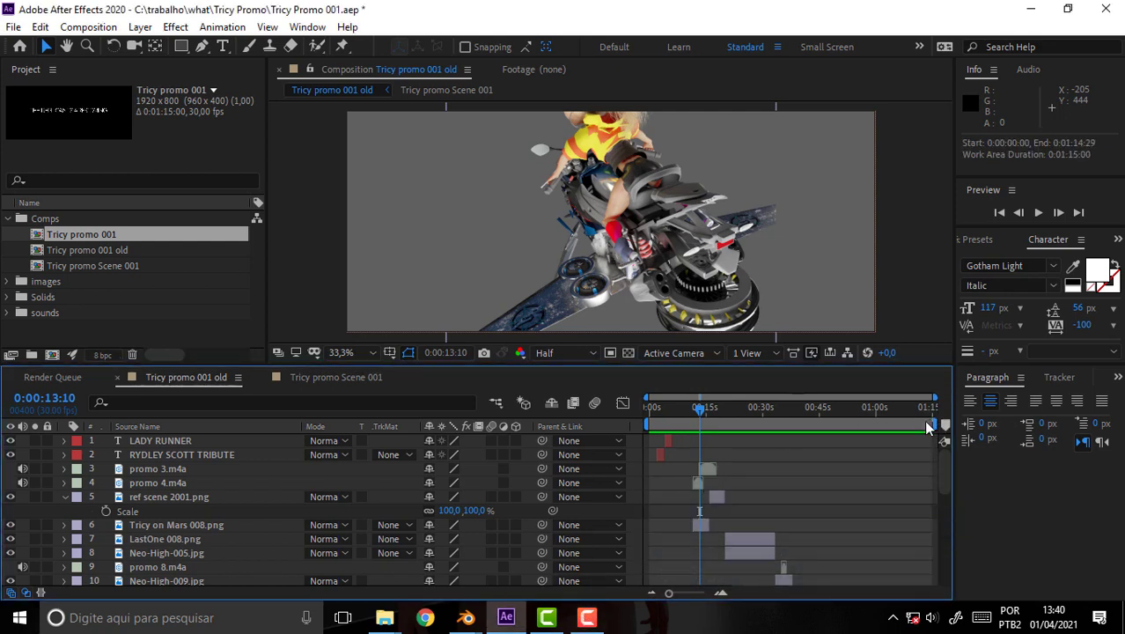
{"action": "left_click_drag", "start_coordinate": [944, 471], "coordinate": [947, 558]}
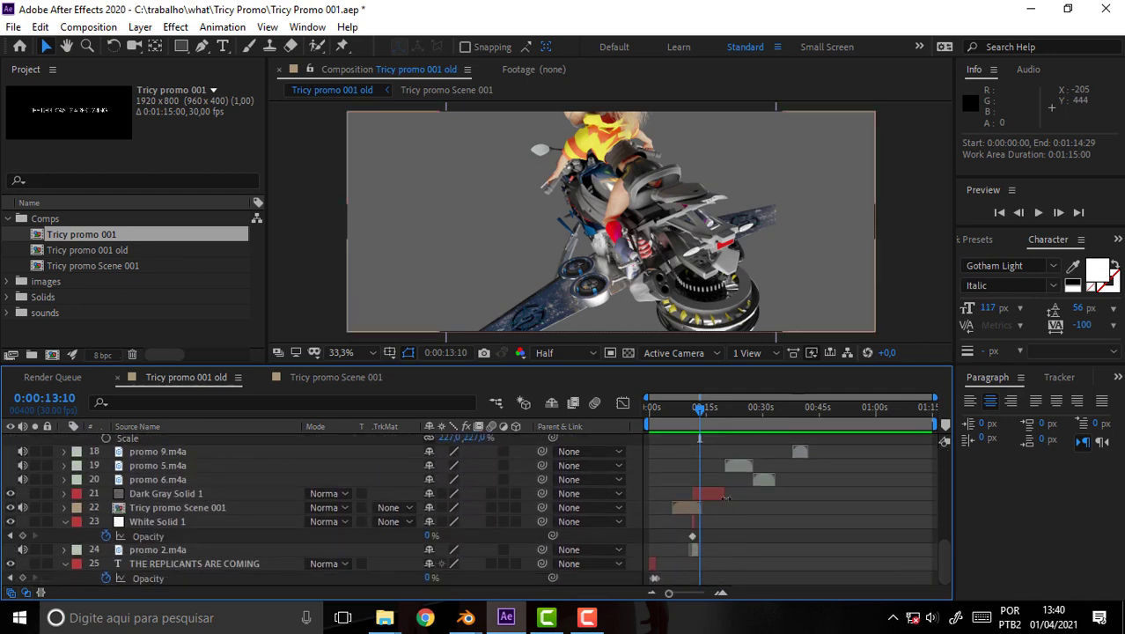
{"action": "left_click_drag", "start_coordinate": [160, 508], "coordinate": [154, 552]}
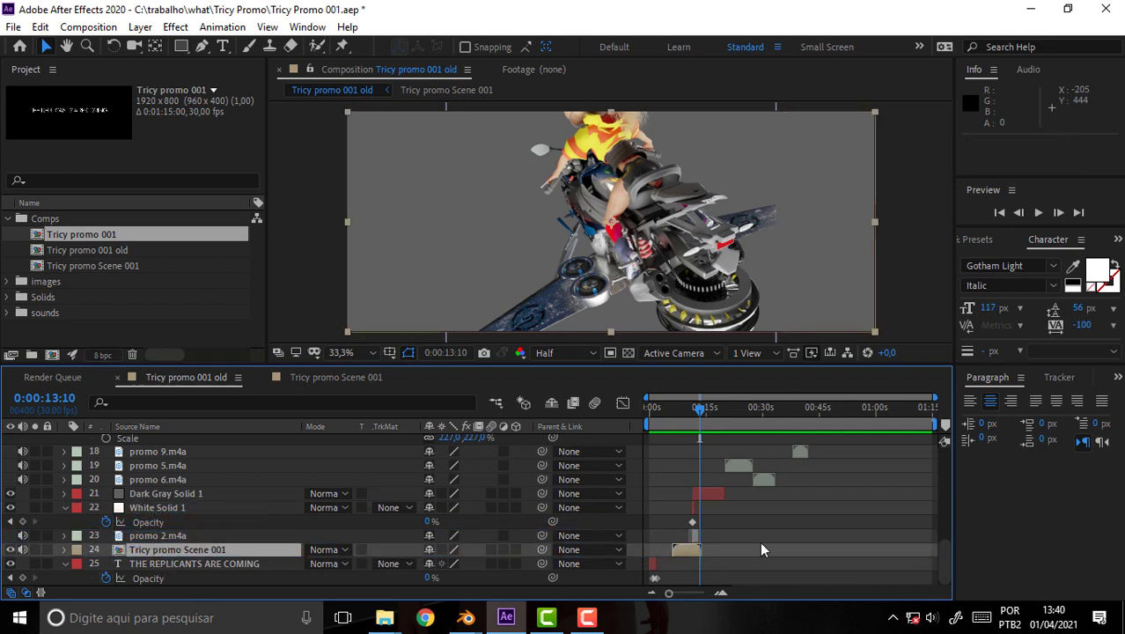
{"action": "scroll", "coordinate": [866, 455], "scroll_direction": "up", "scroll_amount": 5, "text": "alt"}
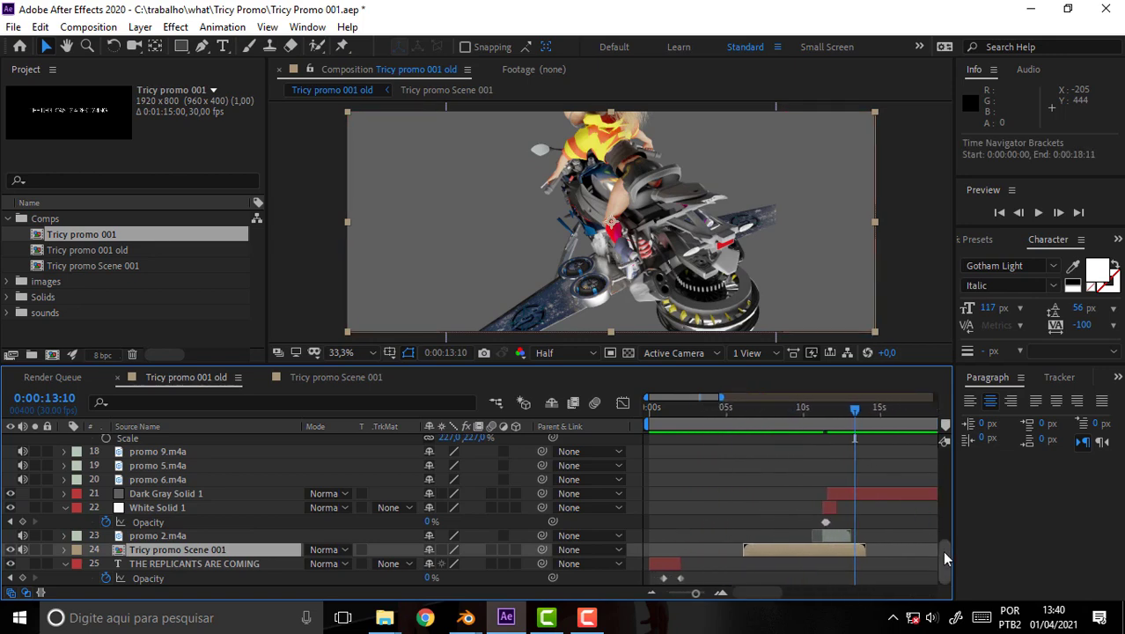
{"action": "left_click_drag", "start_coordinate": [943, 551], "coordinate": [942, 458]}
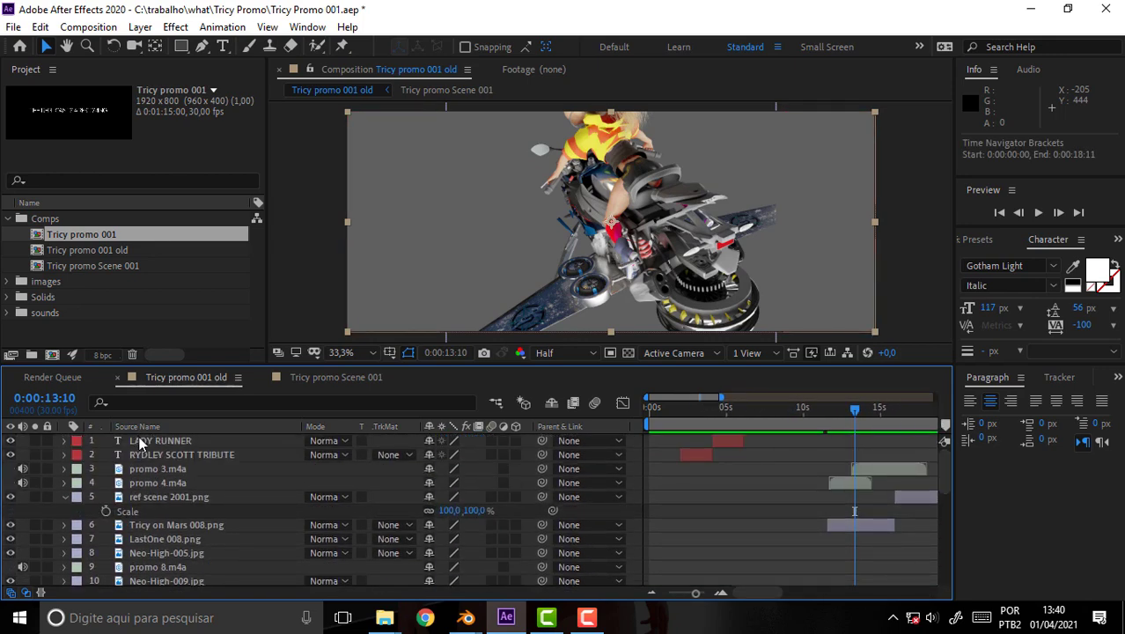
- Move the LADY RUNNER and RYDLEY SCOTT TRIBUTE title layers toward the bottom of the stack
{"action": "left_click", "coordinate": [141, 445]}
{"action": "left_click", "coordinate": [160, 454], "text": "shift"}
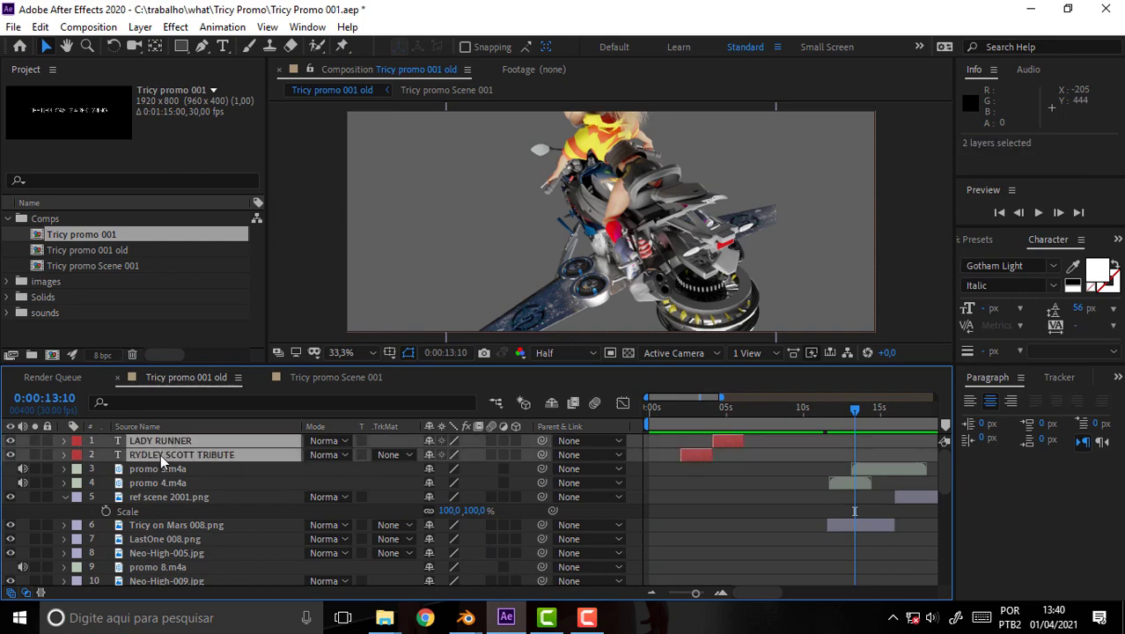
{"action": "left_click_drag", "start_coordinate": [160, 454], "coordinate": [184, 576]}
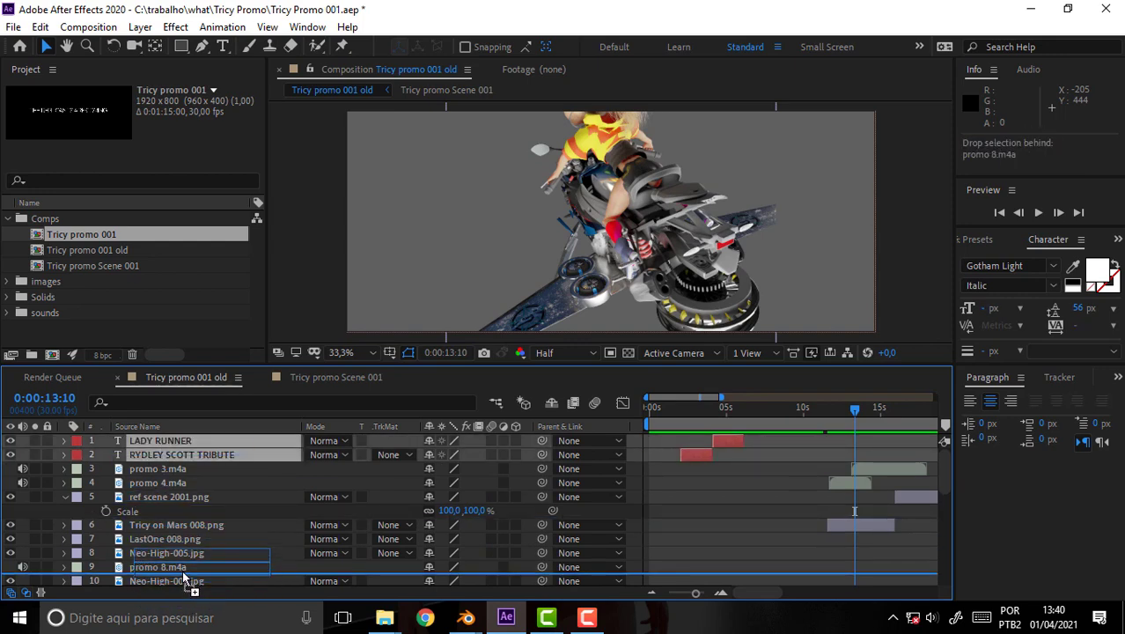
{"action": "left_click_drag", "start_coordinate": [185, 577], "coordinate": [181, 551]}
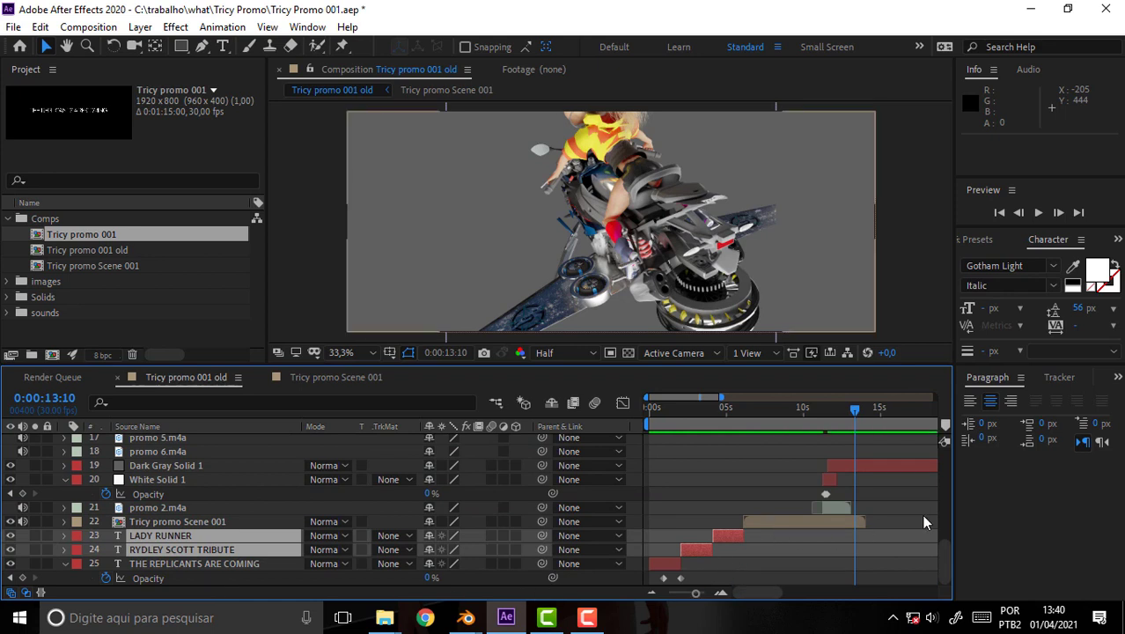
{"action": "scroll", "coordinate": [744, 480], "scroll_direction": "up", "scroll_amount": 4}
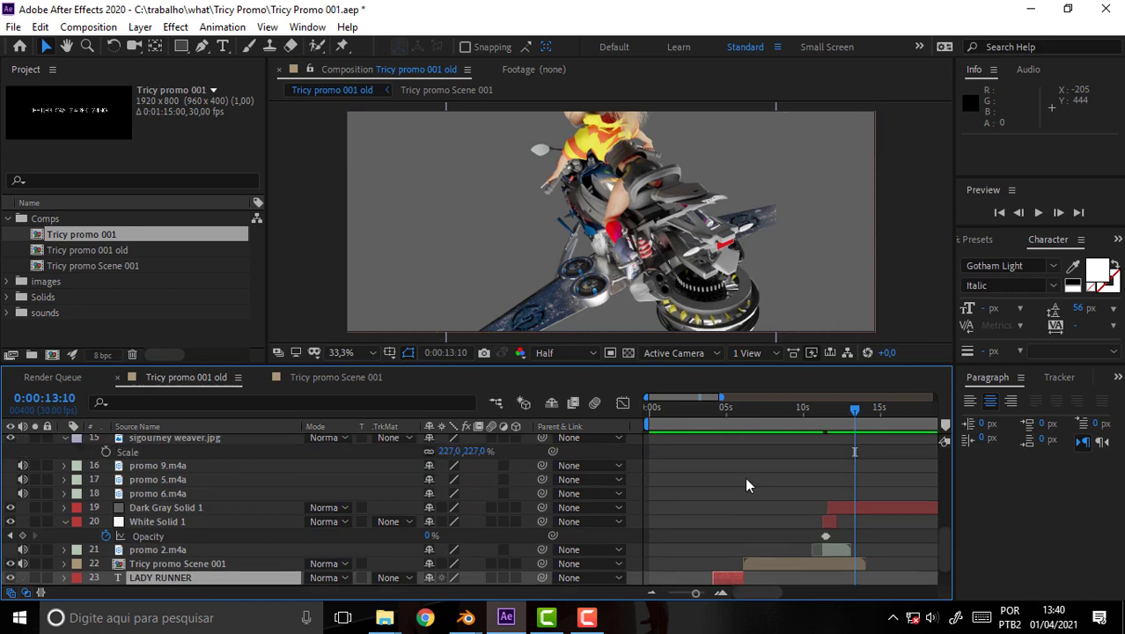
{"action": "scroll", "coordinate": [745, 477], "scroll_direction": "up", "scroll_amount": 4}
{"action": "scroll", "coordinate": [744, 477], "scroll_direction": "up", "scroll_amount": 4}
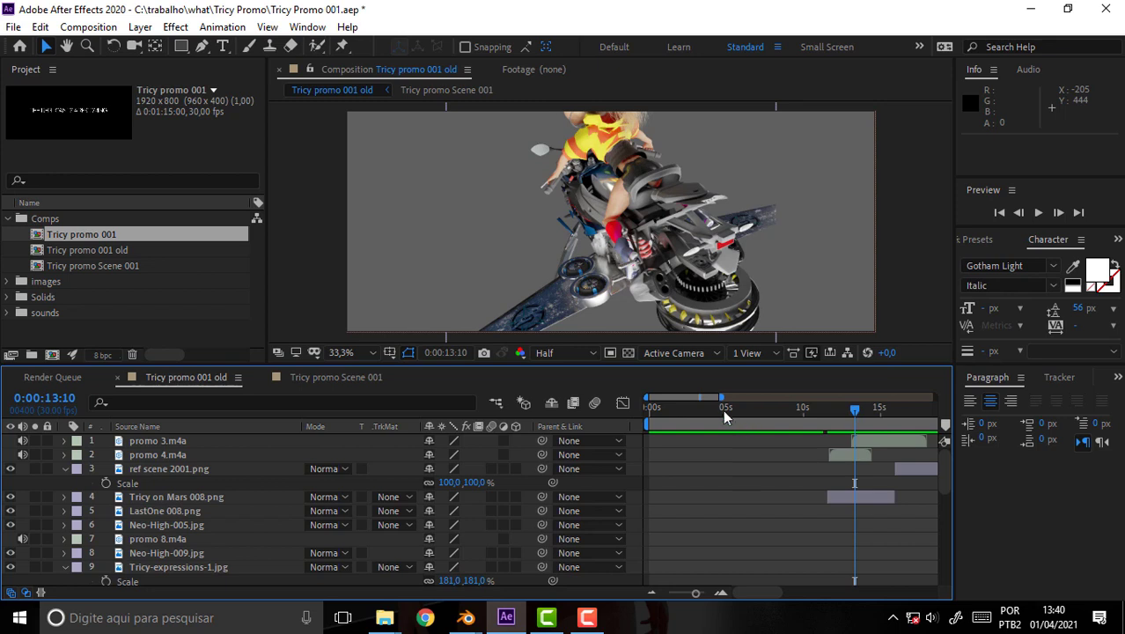
{"action": "left_click_drag", "start_coordinate": [722, 398], "coordinate": [935, 401]}
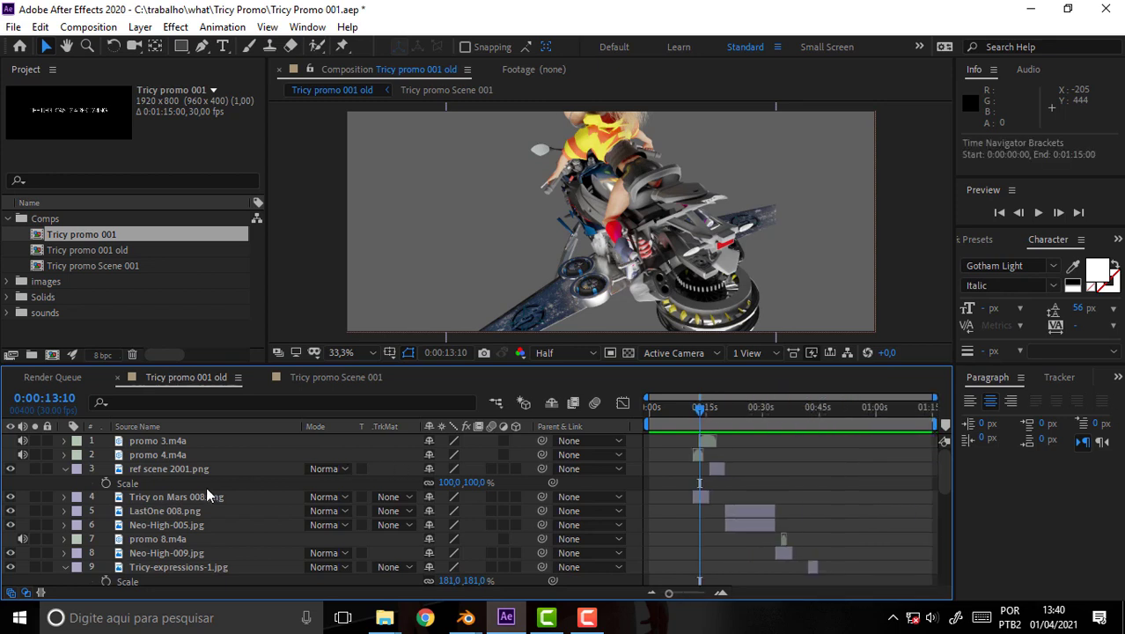
{"action": "scroll", "coordinate": [676, 489], "scroll_direction": "down", "scroll_amount": 5}
{"action": "scroll", "coordinate": [676, 489], "scroll_direction": "up", "scroll_amount": 5}
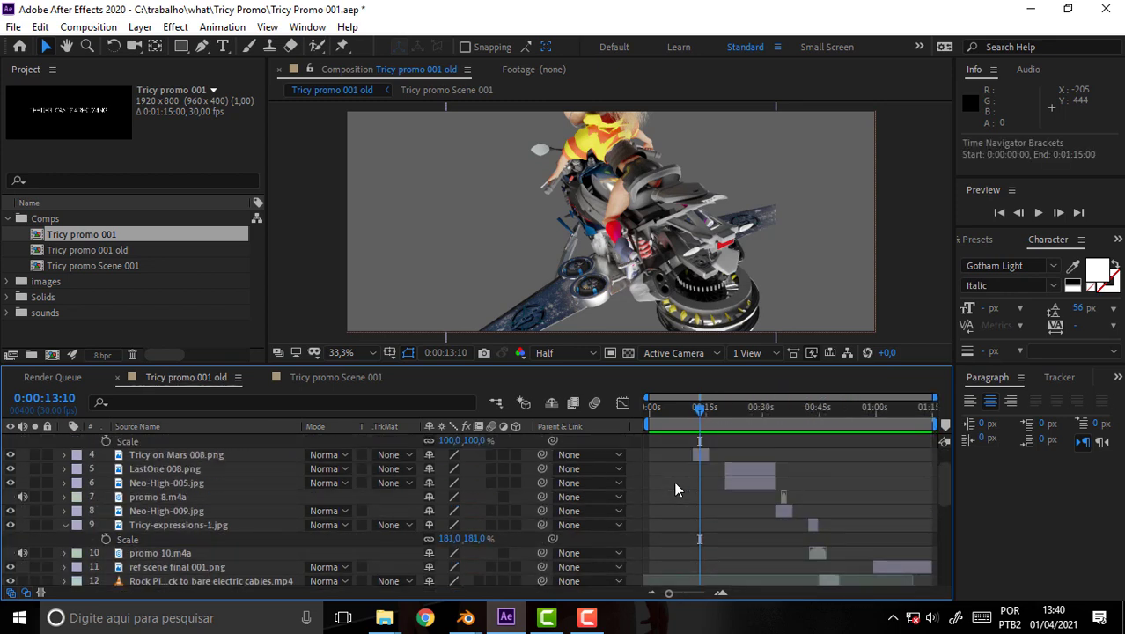
{"action": "scroll", "coordinate": [676, 490], "scroll_direction": "down", "scroll_amount": 1}
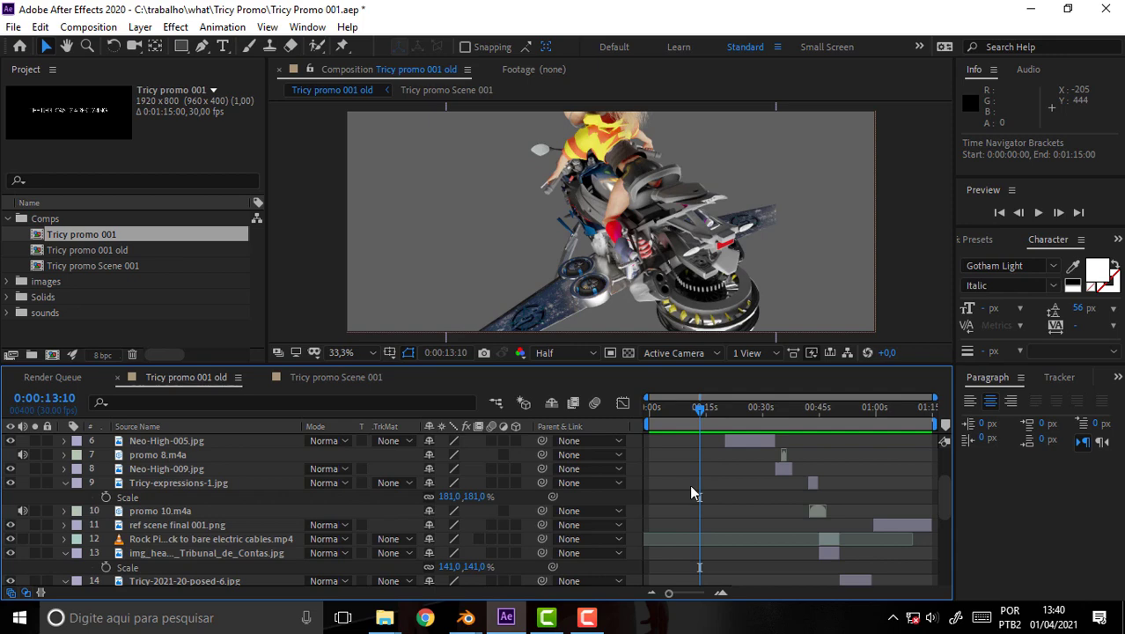
{"action": "left_click", "coordinate": [88, 26]}
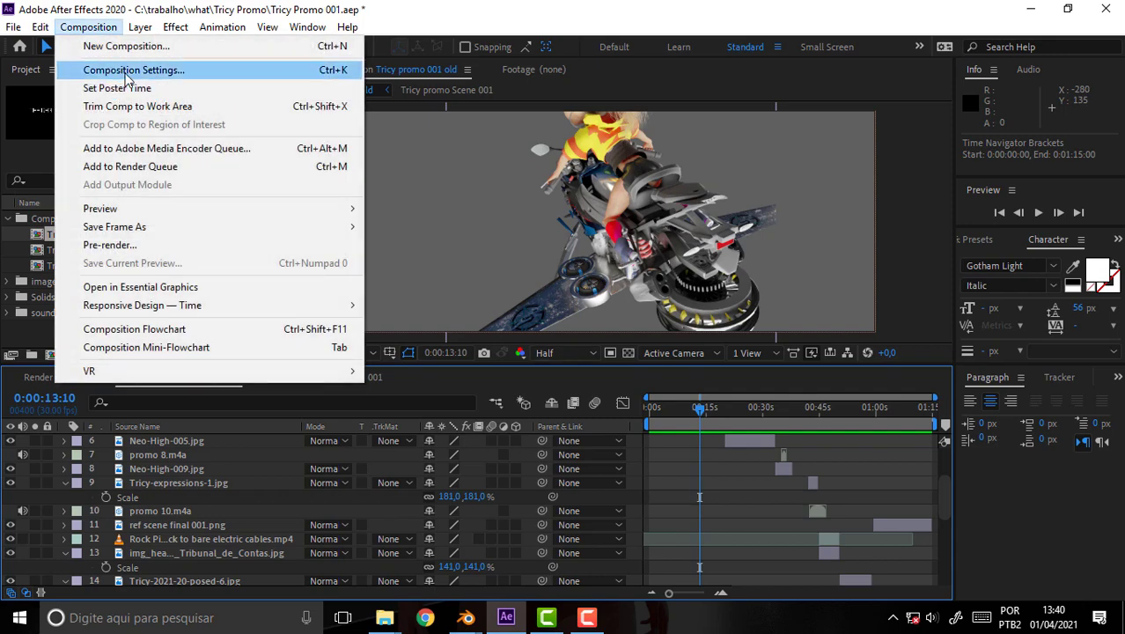
- Change the Tricy promo 001 old duration from 0:01:15:00 to 0:02:00:00 in Composition Settings
{"action": "left_click", "coordinate": [123, 70]}
{"action": "left_click", "coordinate": [444, 369]}
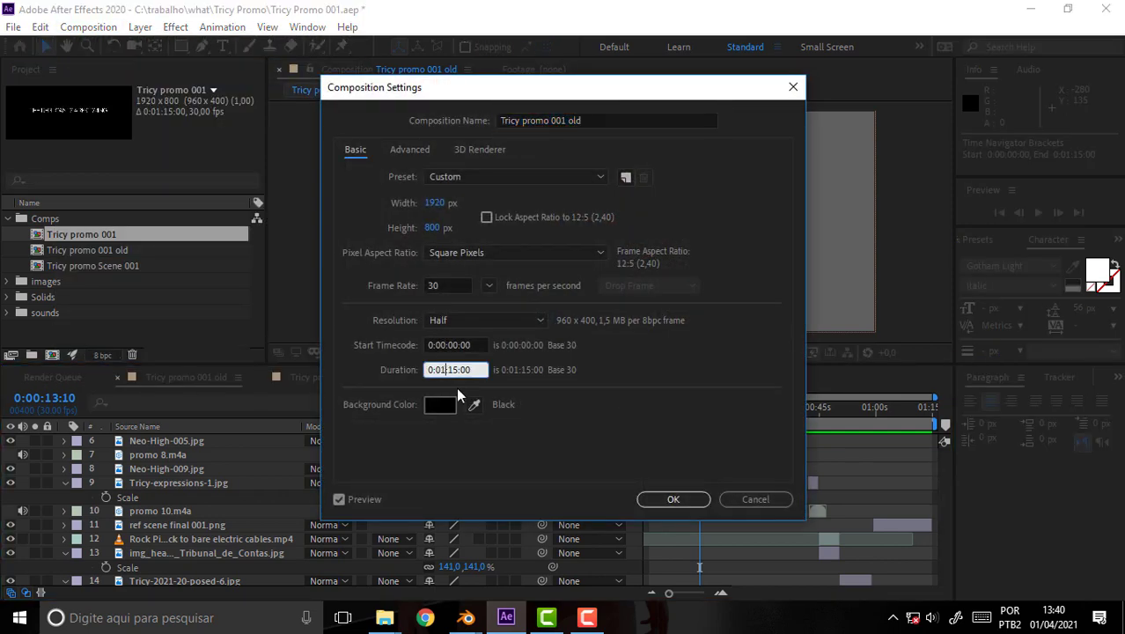
{"action": "key", "text": "BackSpace"}
{"action": "type", "text": "2"}
{"action": "left_click_drag", "start_coordinate": [450, 370], "coordinate": [461, 370]}
{"action": "key", "text": "BackSpace"}
{"action": "type", "text": "00"}
{"action": "left_click", "coordinate": [673, 500]}
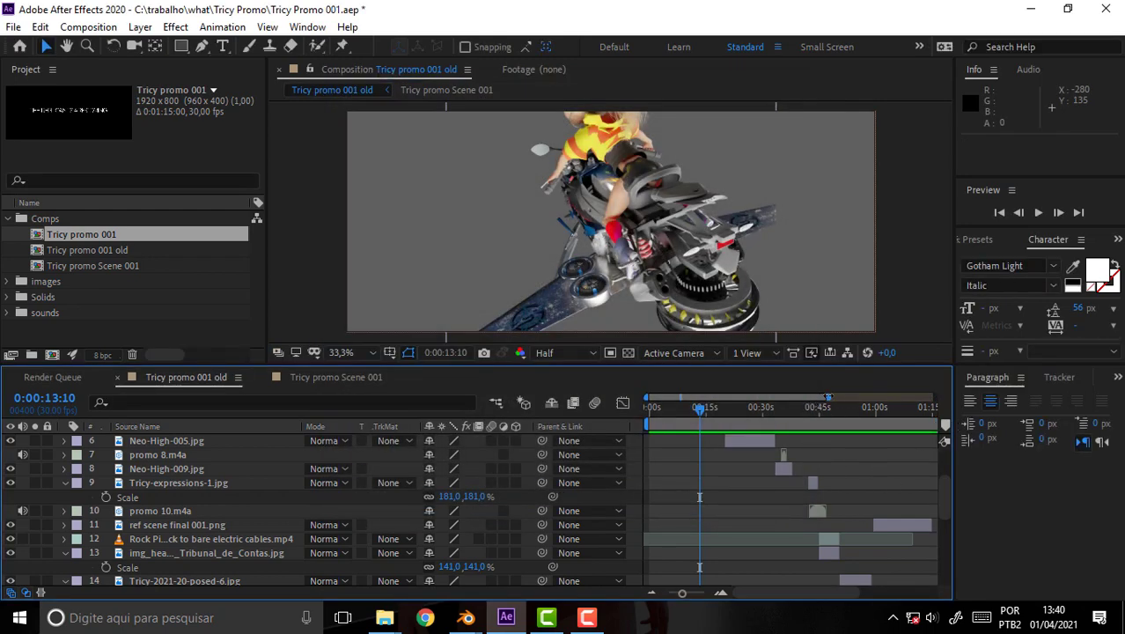
- Select layers Neo-High-005.jpg through promo 2.m4a and slide them later so promo 2.m4a starts at 0:00:14:01
{"action": "left_click_drag", "start_coordinate": [828, 397], "coordinate": [877, 397]}
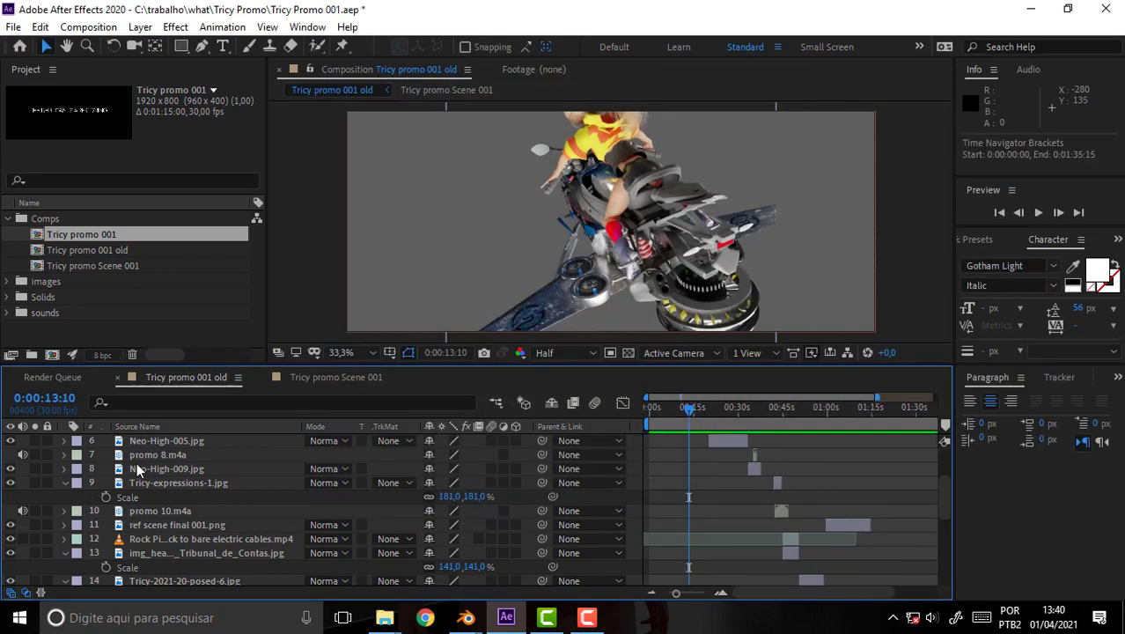
{"action": "left_click", "coordinate": [164, 442]}
{"action": "scroll", "coordinate": [387, 496], "scroll_direction": "down", "scroll_amount": 3}
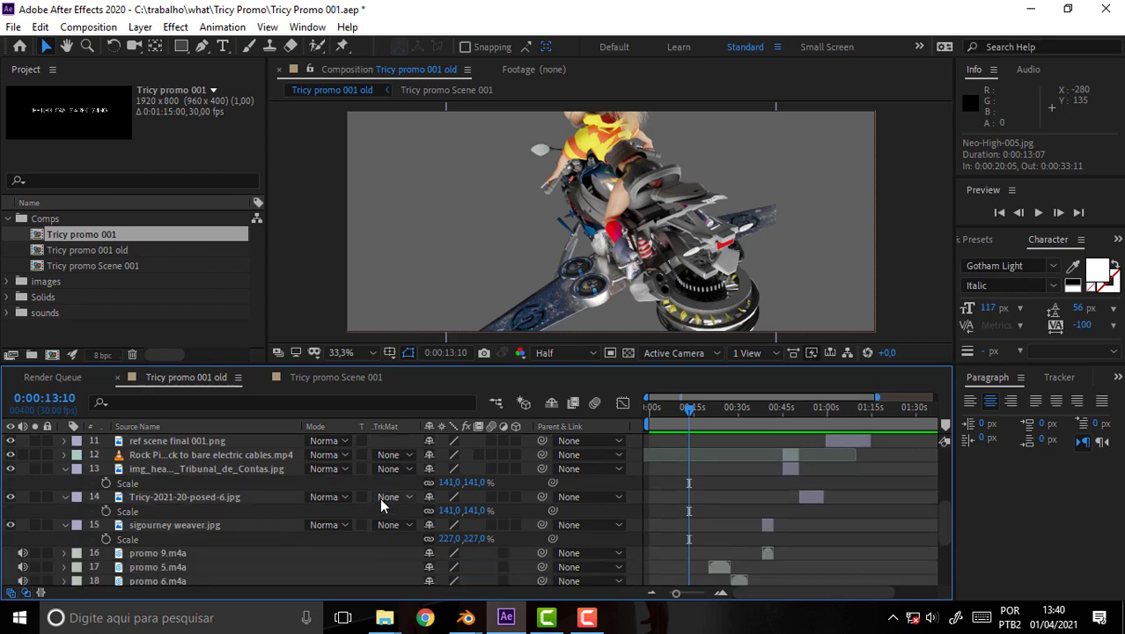
{"action": "scroll", "coordinate": [380, 497], "scroll_direction": "down", "scroll_amount": 3}
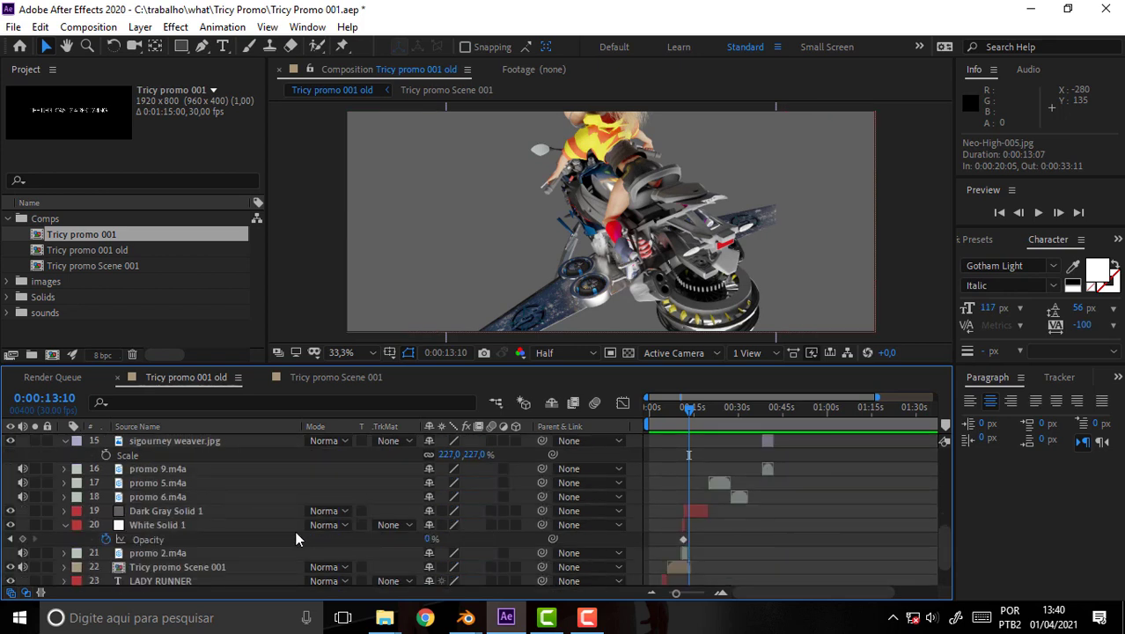
{"action": "left_click", "coordinate": [167, 553], "text": "shift"}
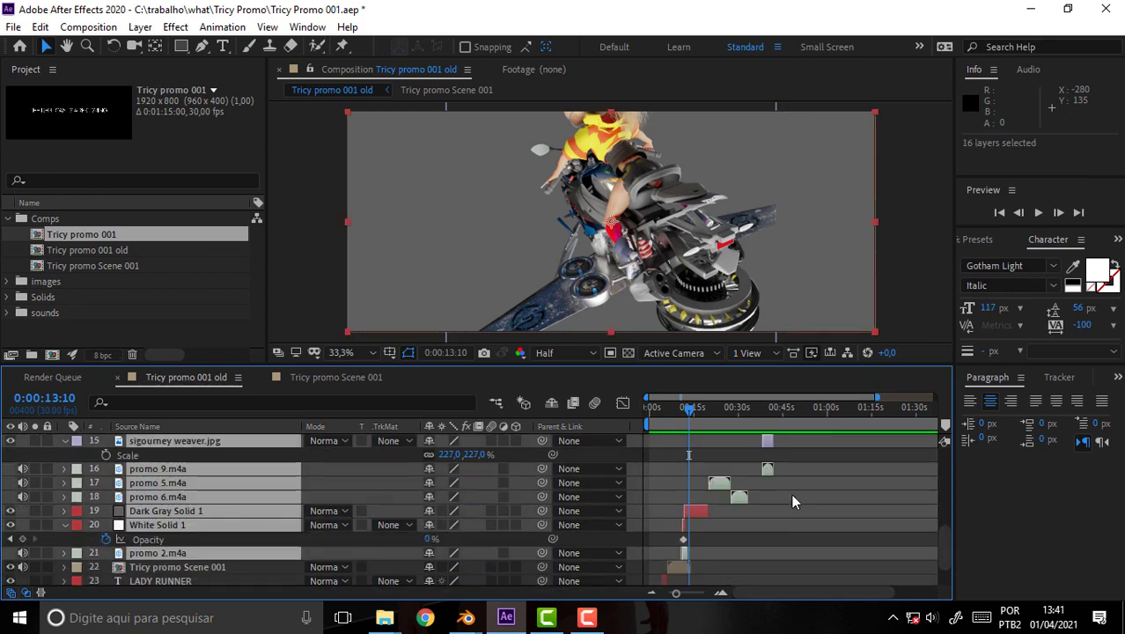
{"action": "scroll", "coordinate": [793, 499], "scroll_direction": "down", "scroll_amount": 2}
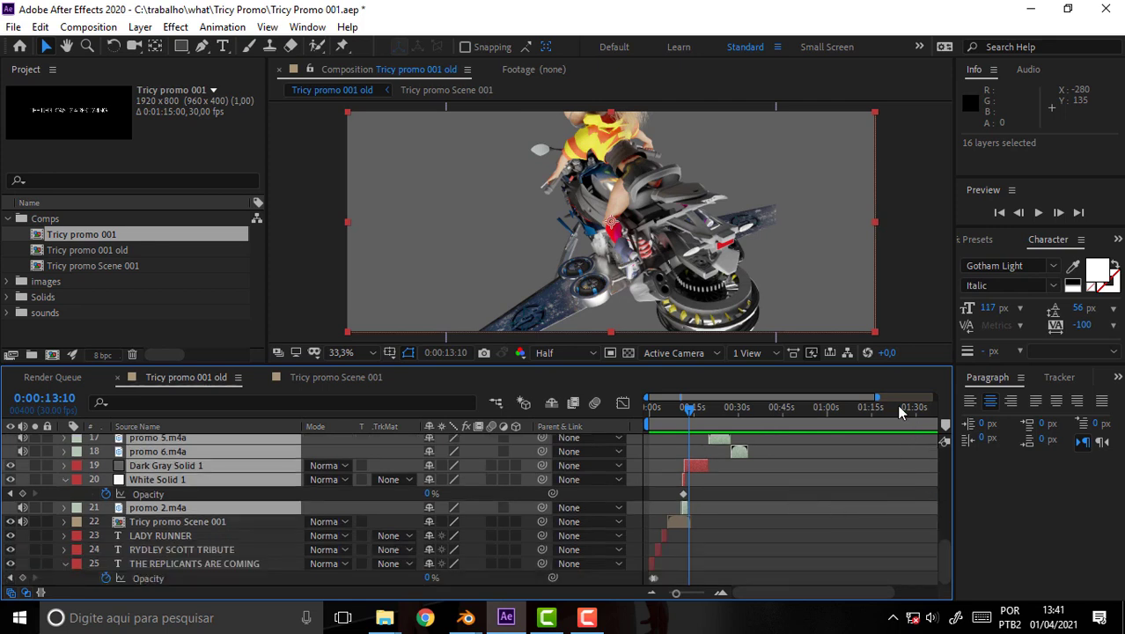
{"action": "left_click_drag", "start_coordinate": [878, 397], "coordinate": [694, 397]}
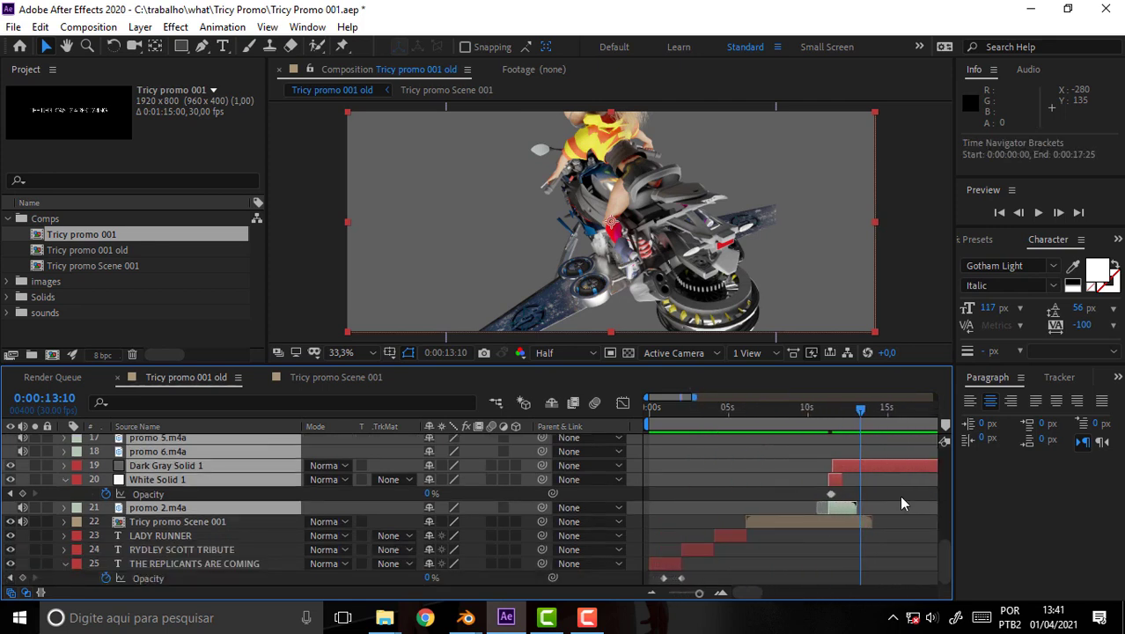
{"action": "left_click_drag", "start_coordinate": [850, 508], "coordinate": [887, 521]}
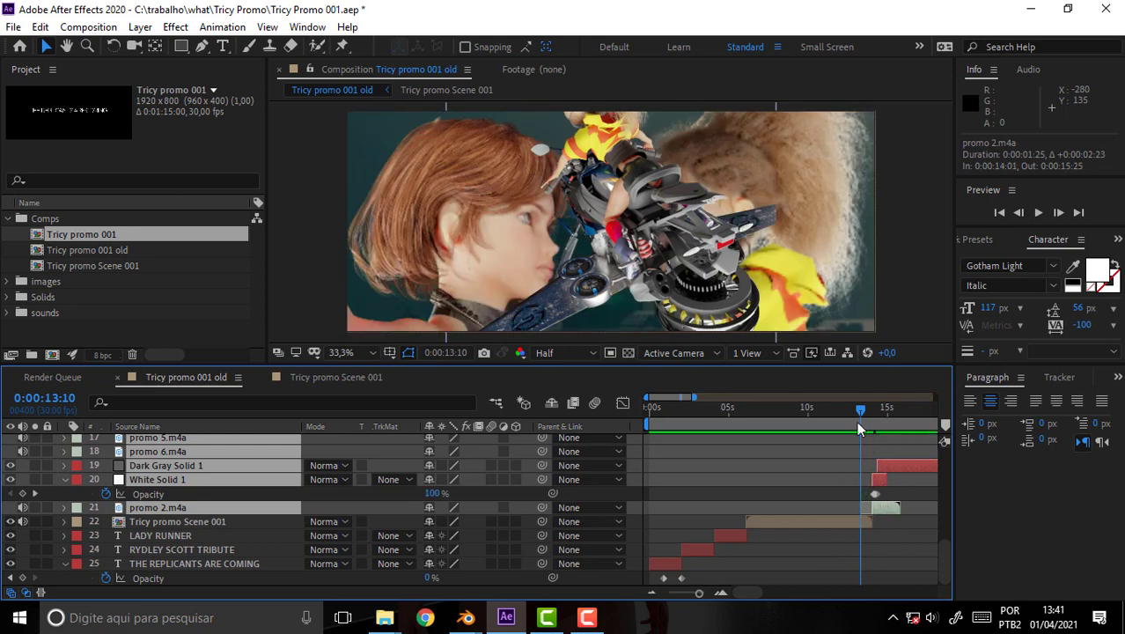
{"action": "key", "text": "Home"}
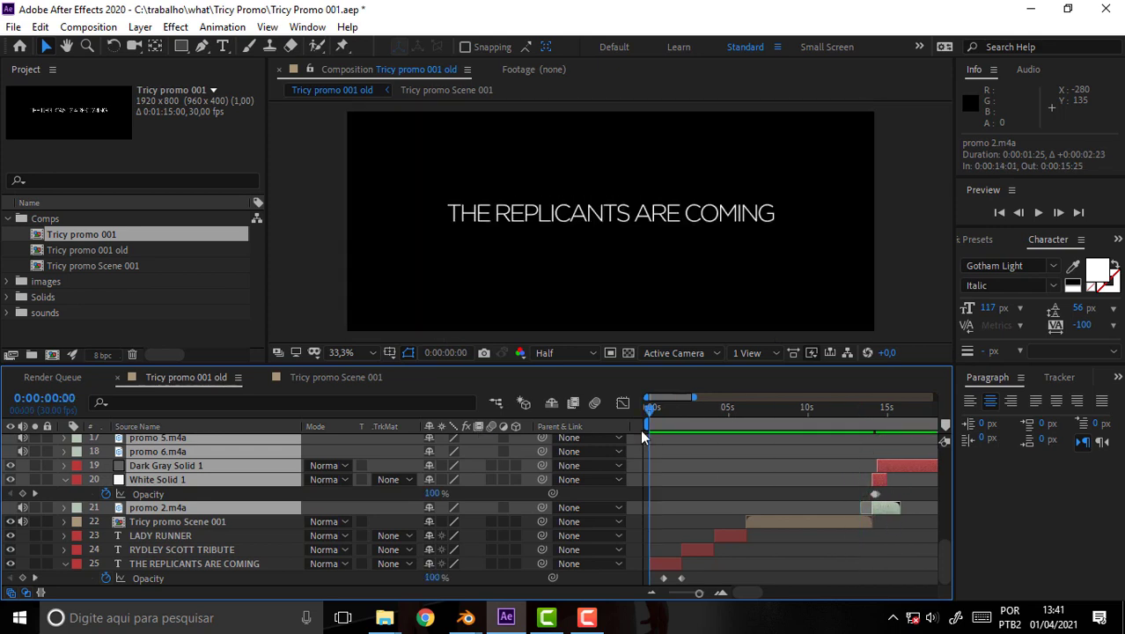
- Preview the comp to check the shifted layers
{"action": "key", "text": "space"}
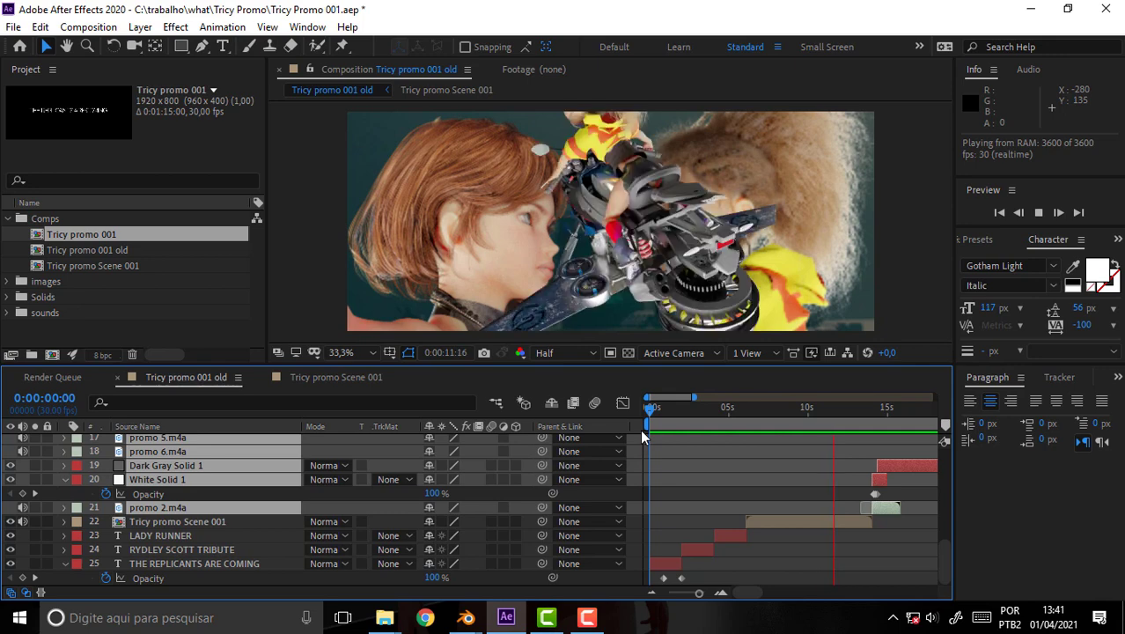
{"action": "key", "text": "space"}
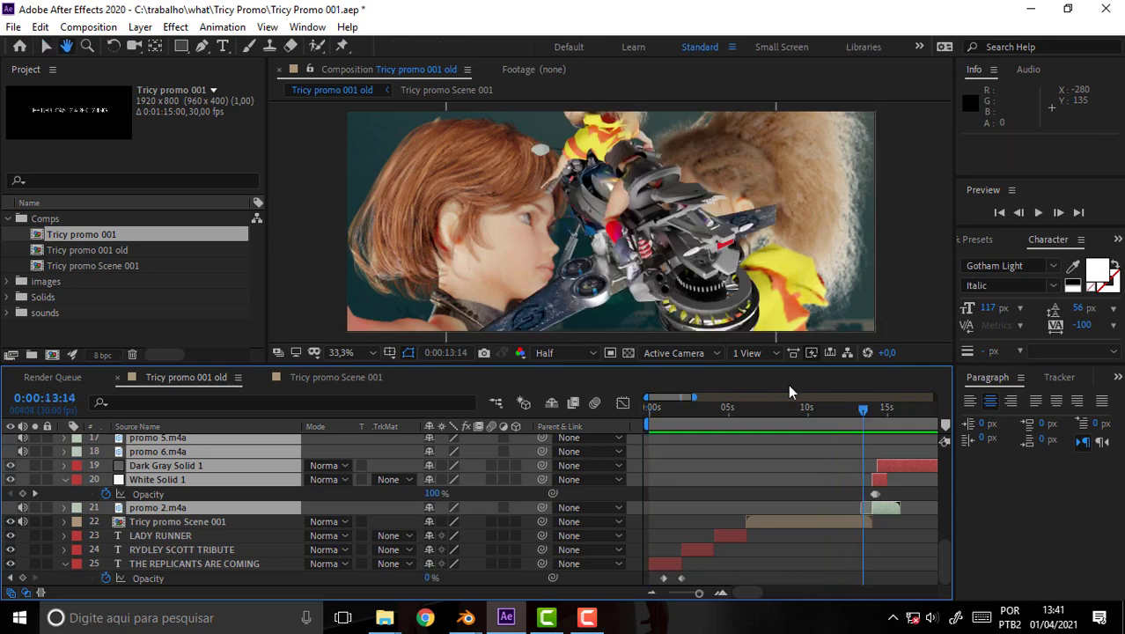
{"action": "scroll", "coordinate": [939, 478], "scroll_direction": "up", "scroll_amount": 1}
{"action": "scroll", "coordinate": [938, 477], "scroll_direction": "up", "scroll_amount": 5}
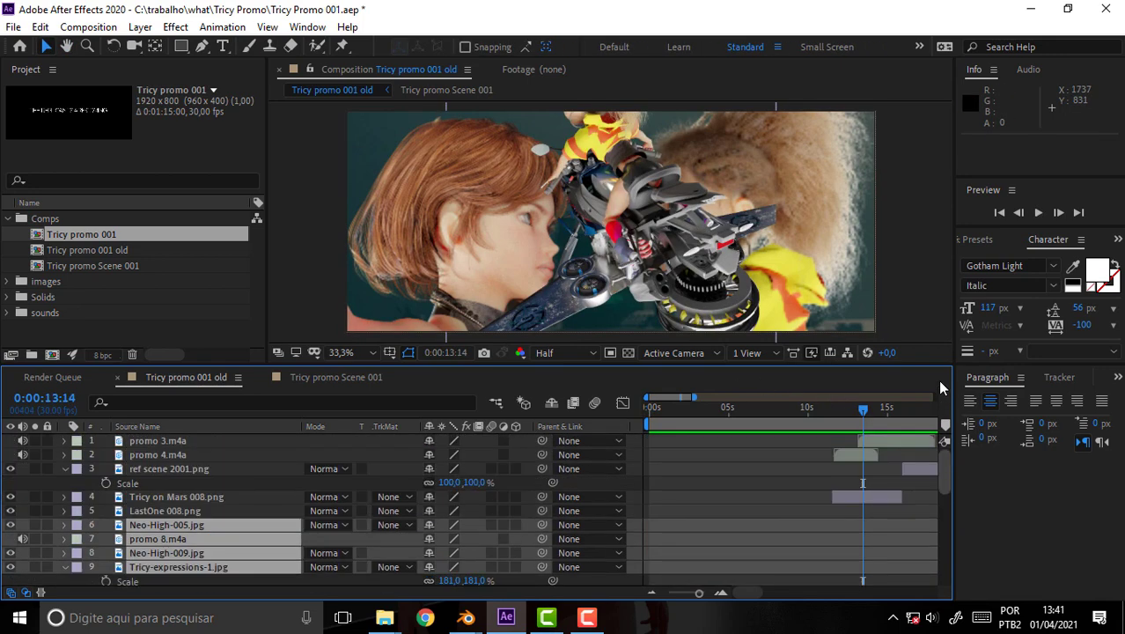
- Undo the layer timing shift and zoom the timeline out to about a minute
{"action": "key", "text": "ctrl+z"}
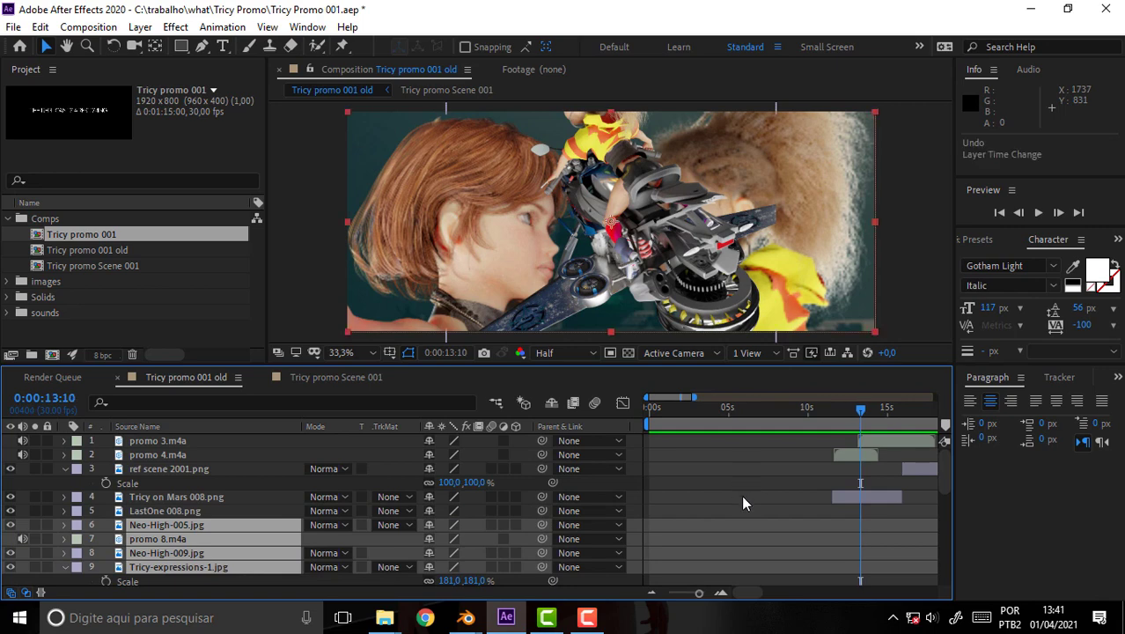
{"action": "scroll", "coordinate": [761, 473], "scroll_direction": "down", "scroll_amount": 3}
{"action": "scroll", "coordinate": [764, 475], "scroll_direction": "down", "scroll_amount": 2}
{"action": "scroll", "coordinate": [765, 482], "scroll_direction": "down", "scroll_amount": 2}
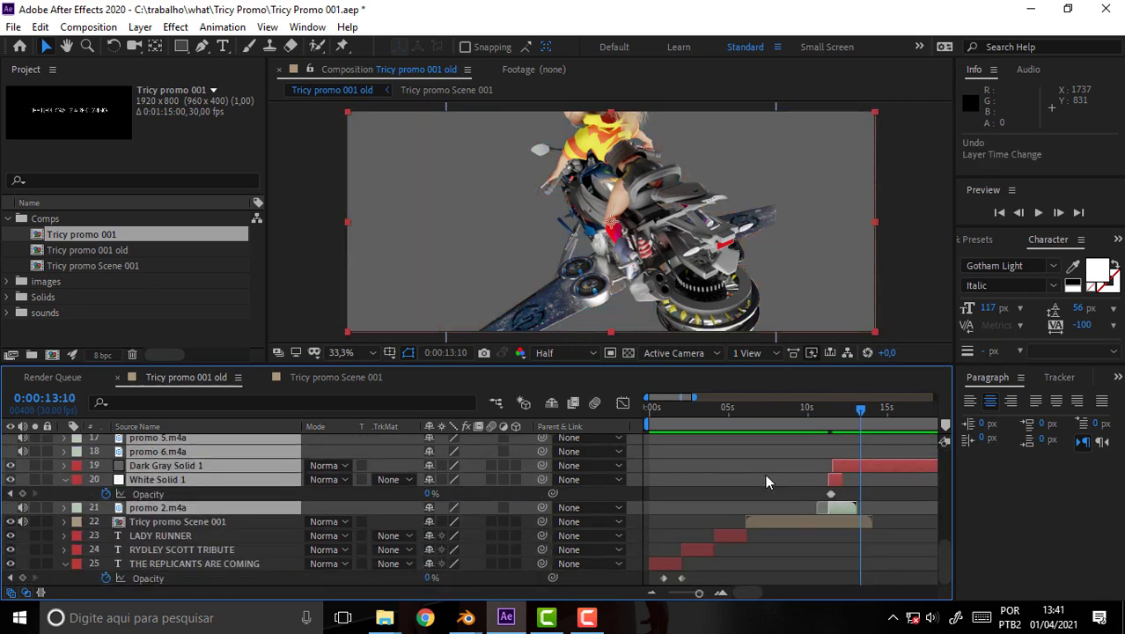
{"action": "scroll", "coordinate": [765, 473], "scroll_direction": "up", "scroll_amount": 5}
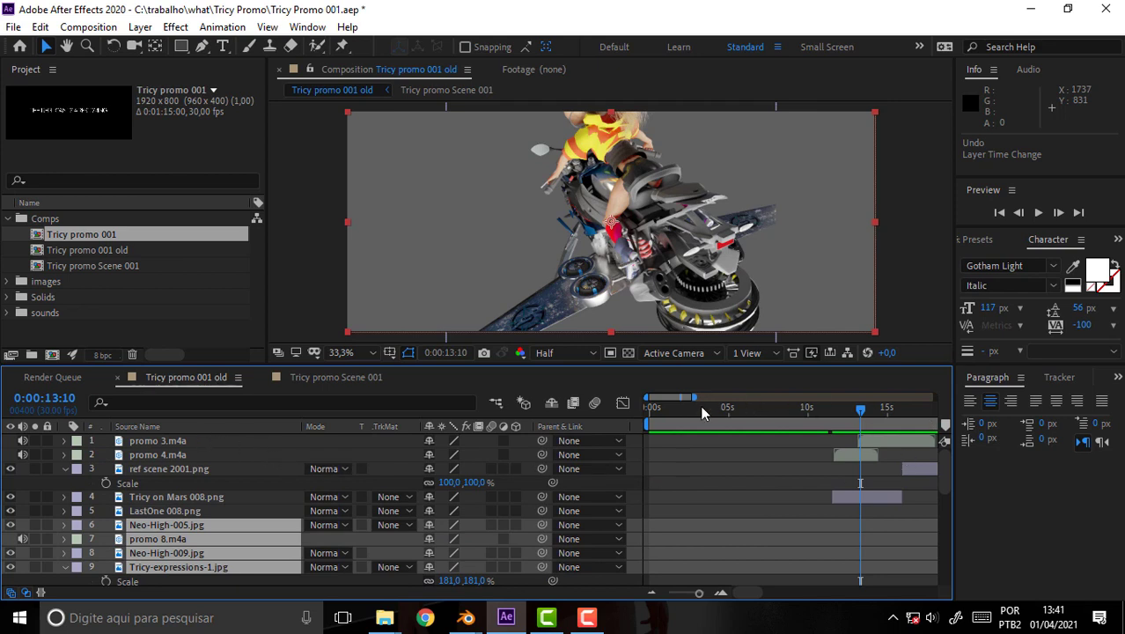
{"action": "left_click_drag", "start_coordinate": [695, 397], "coordinate": [805, 397]}
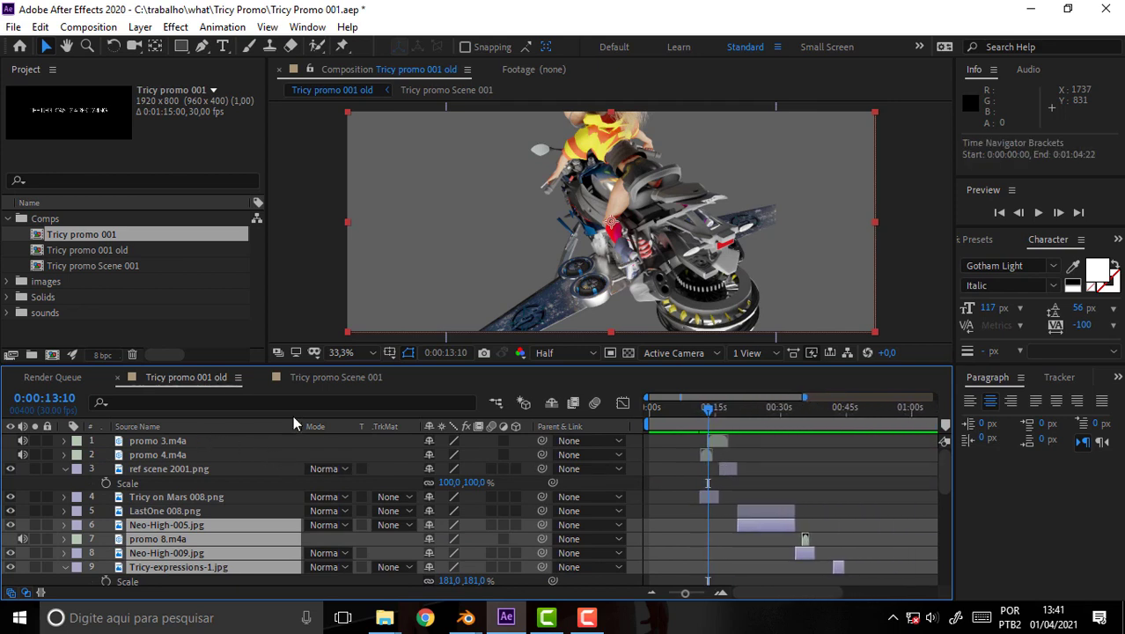
- Select all layers, shift them slightly later in time, and preview the comp from the start
{"action": "left_click", "coordinate": [167, 441]}
{"action": "scroll", "coordinate": [231, 521], "scroll_direction": "down", "scroll_amount": 3}
{"action": "scroll", "coordinate": [227, 511], "scroll_direction": "down", "scroll_amount": 1}
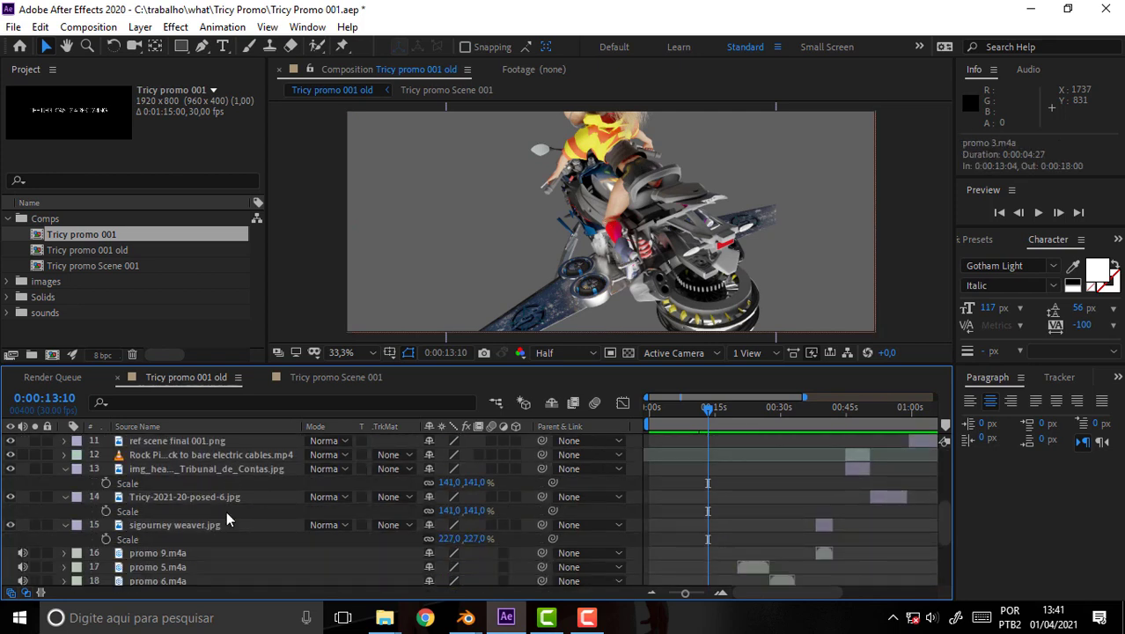
{"action": "scroll", "coordinate": [223, 508], "scroll_direction": "down", "scroll_amount": 2}
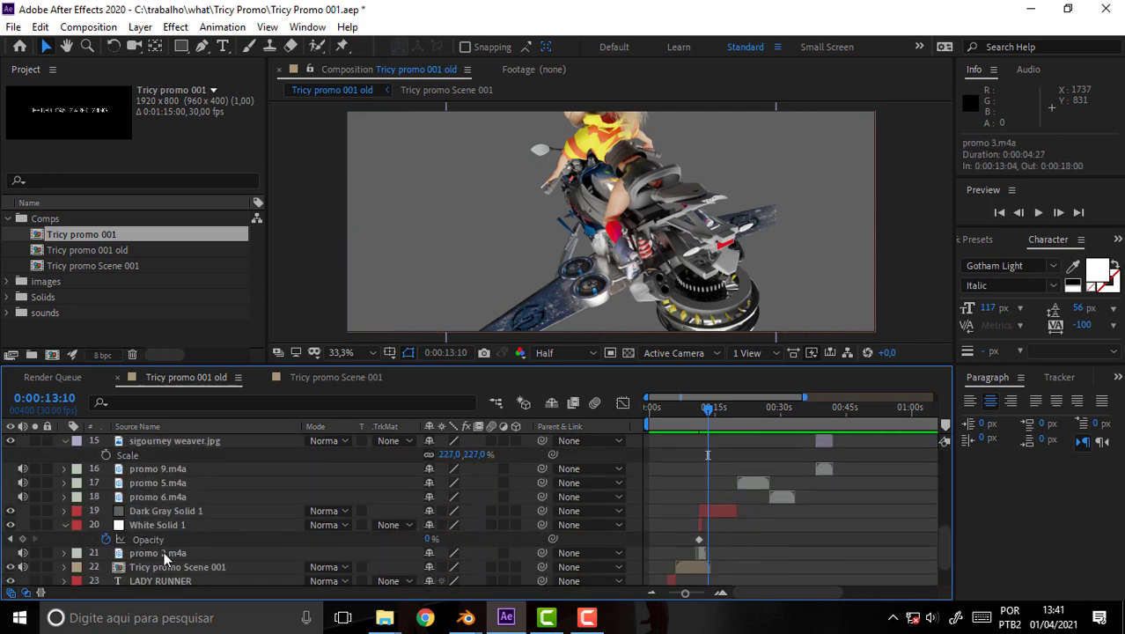
{"action": "key", "text": "ctrl+a"}
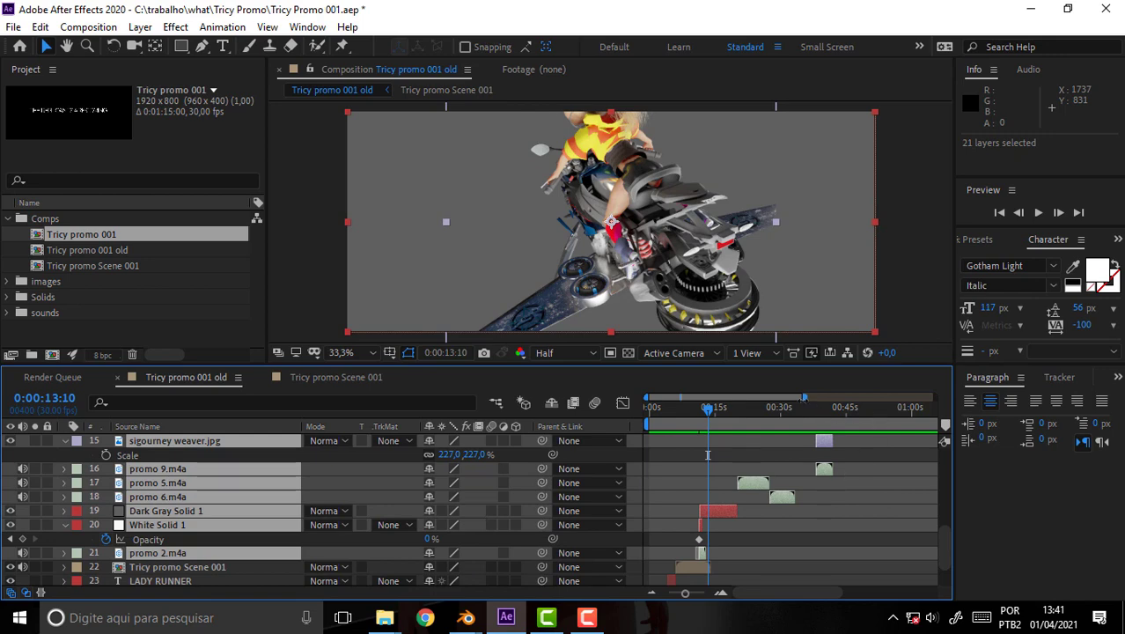
{"action": "left_click_drag", "start_coordinate": [804, 398], "coordinate": [718, 398]}
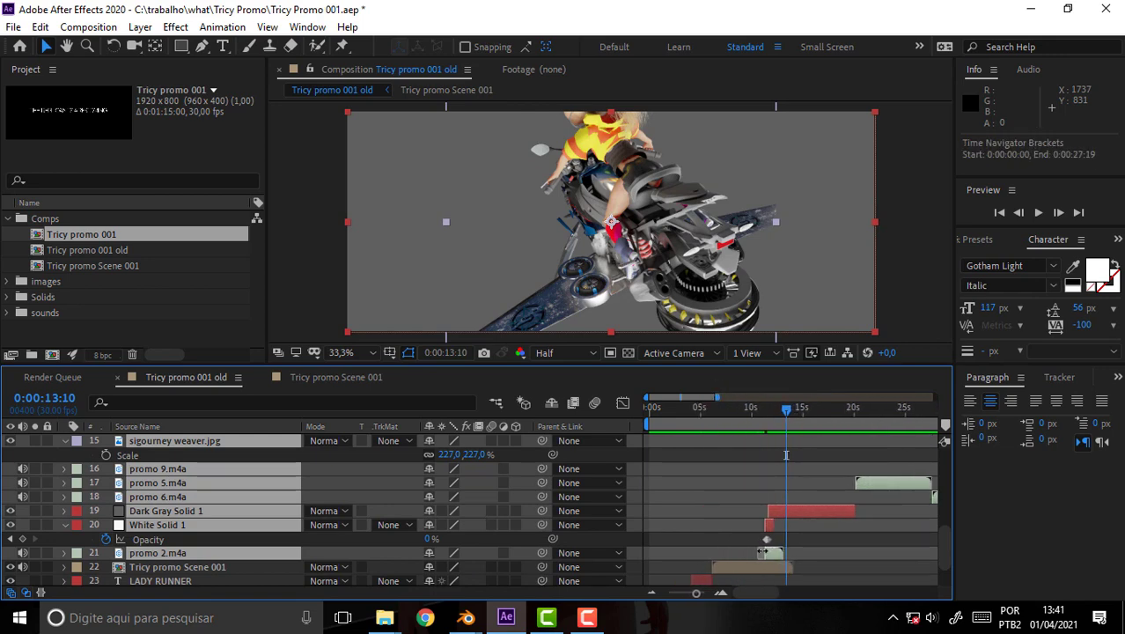
{"action": "left_click_drag", "start_coordinate": [762, 553], "coordinate": [799, 562]}
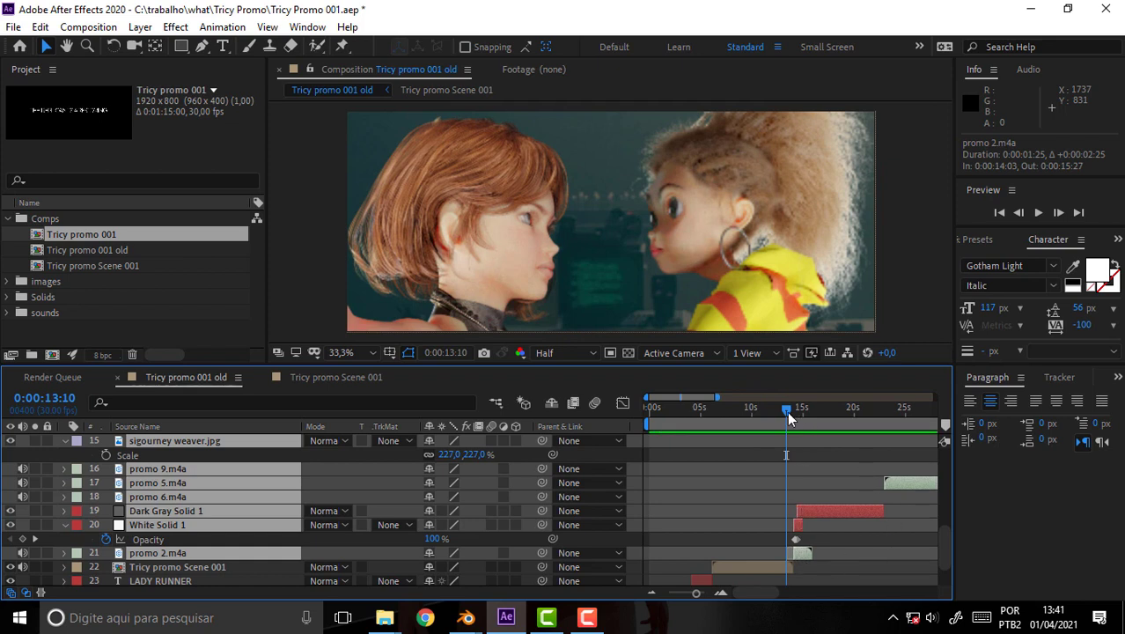
{"action": "key", "text": "Home"}
{"action": "key", "text": "space"}
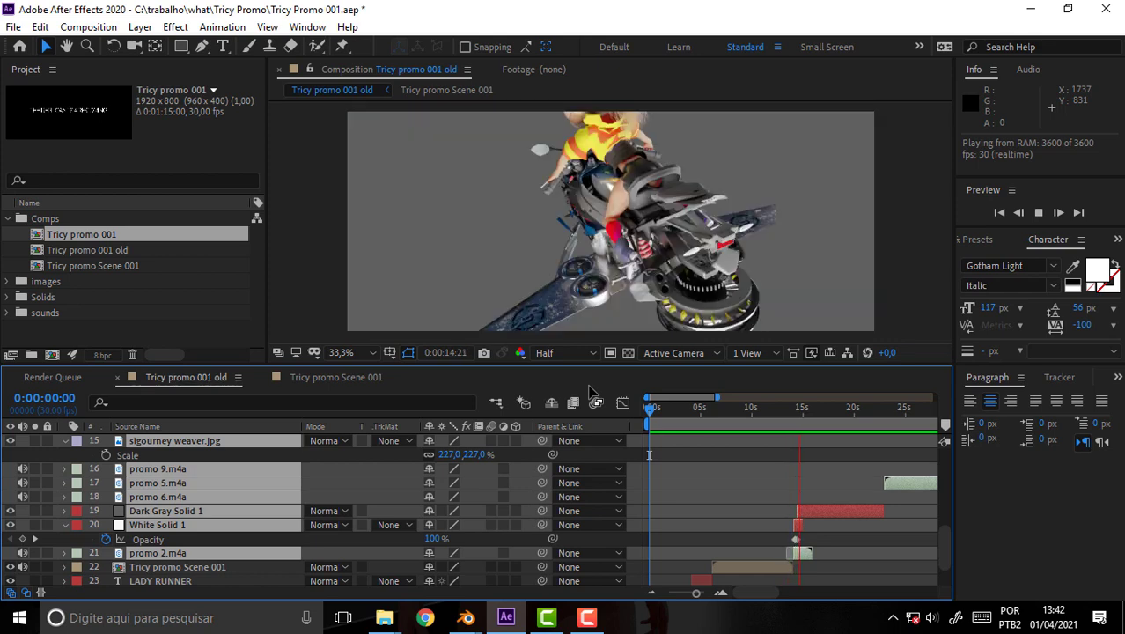
- Stop the preview at 0:00:16:15 and widen the timeline to show about 45 seconds
{"action": "key", "text": "space"}
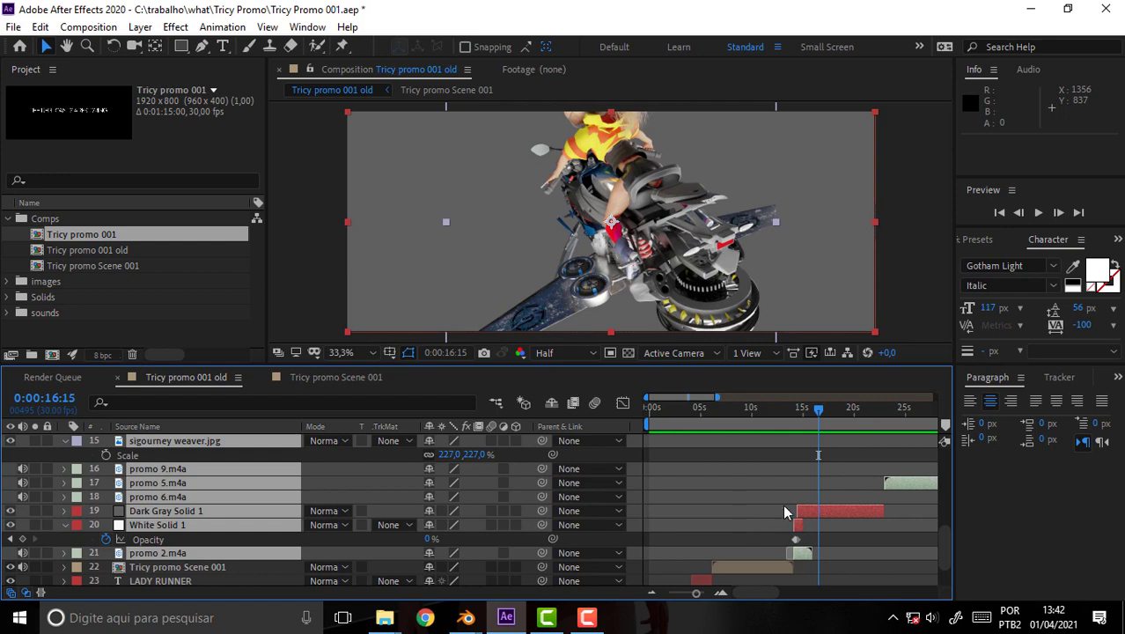
{"action": "left_click_drag", "start_coordinate": [718, 397], "coordinate": [758, 397]}
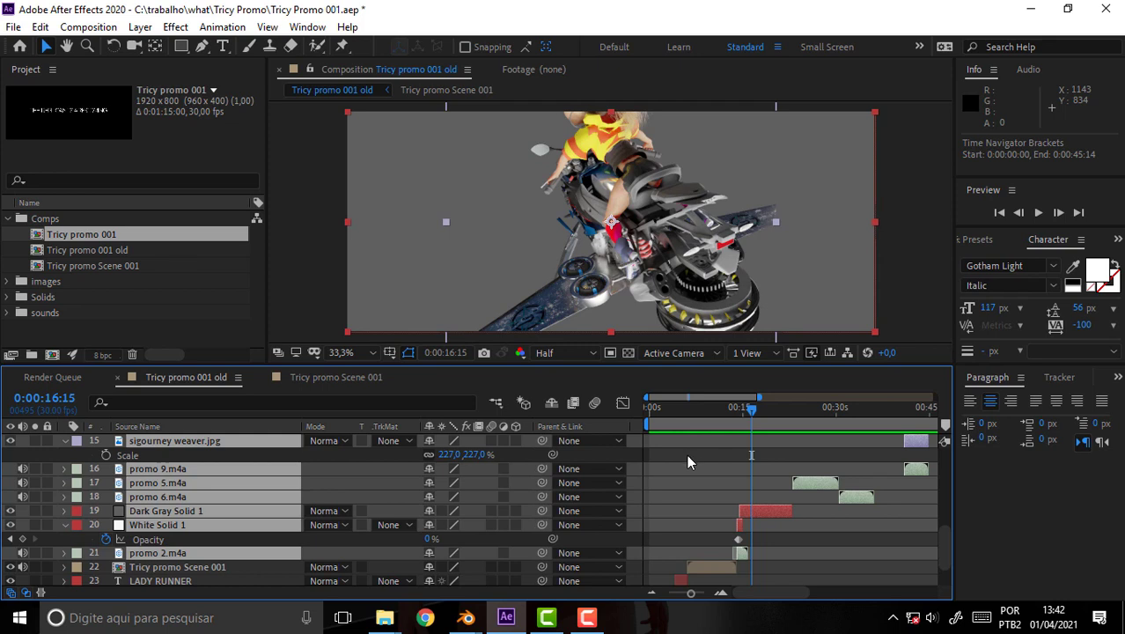
- Duplicate Tricy promo Scene 001 as Scene 002, delete its five layers, and return to 001 old
{"action": "left_click", "coordinate": [92, 265]}
{"action": "key", "text": "ctrl+d"}
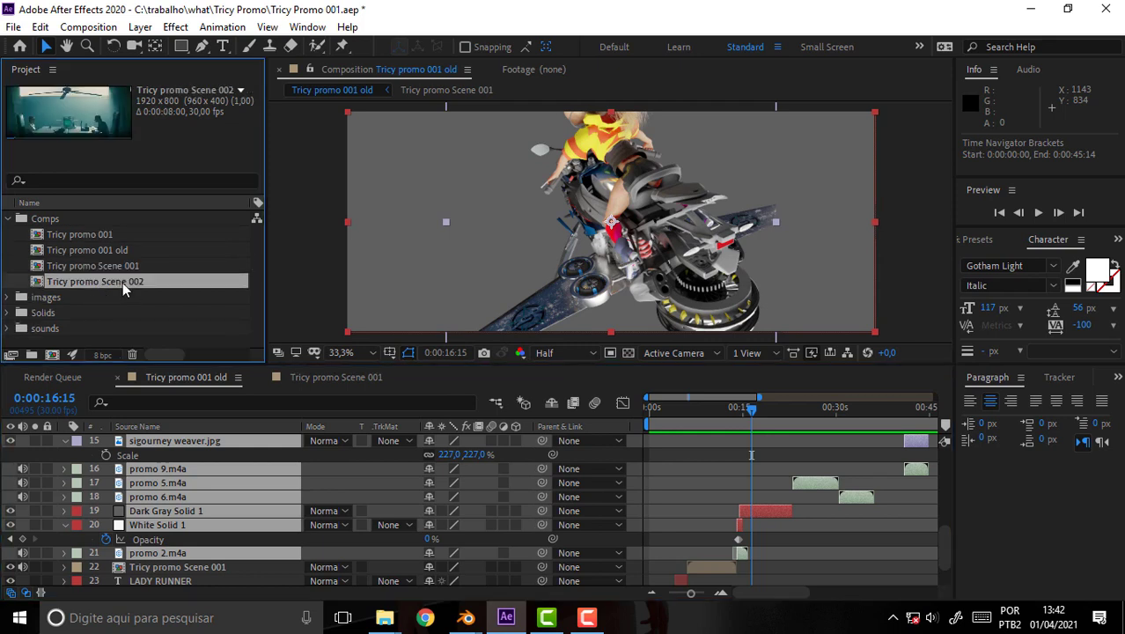
{"action": "double_click", "coordinate": [105, 281]}
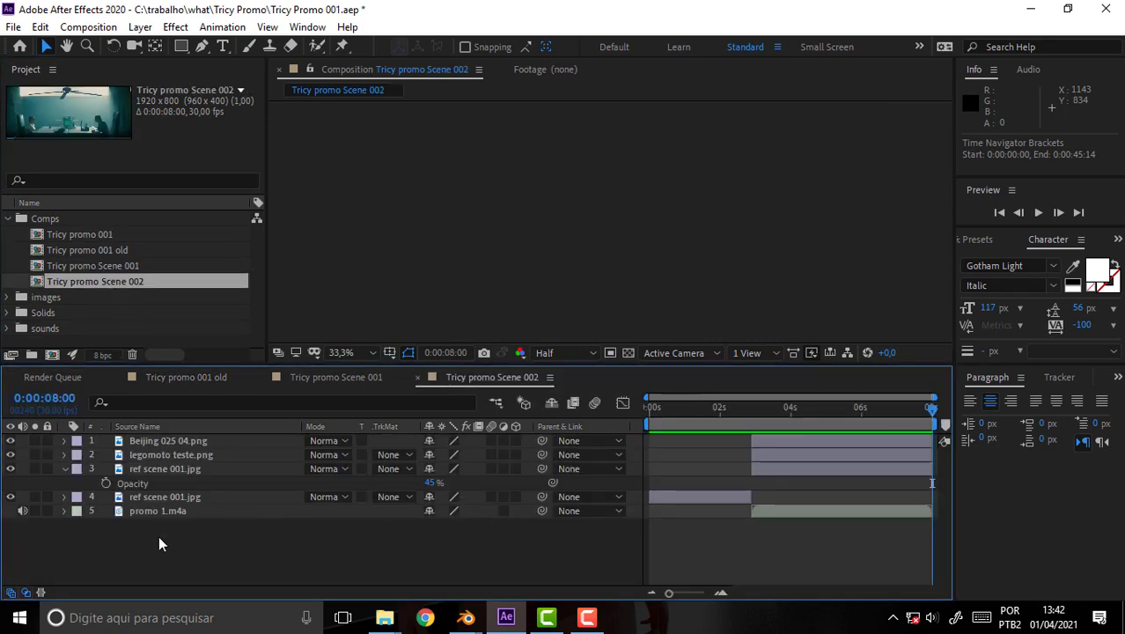
{"action": "mouse_move", "coordinate": [143, 545]}
{"action": "left_mouse_down"}
{"action": "mouse_move", "coordinate": [184, 428]}
{"action": "mouse_move", "coordinate": [181, 440]}
{"action": "left_mouse_up"}
{"action": "key", "text": "Delete"}
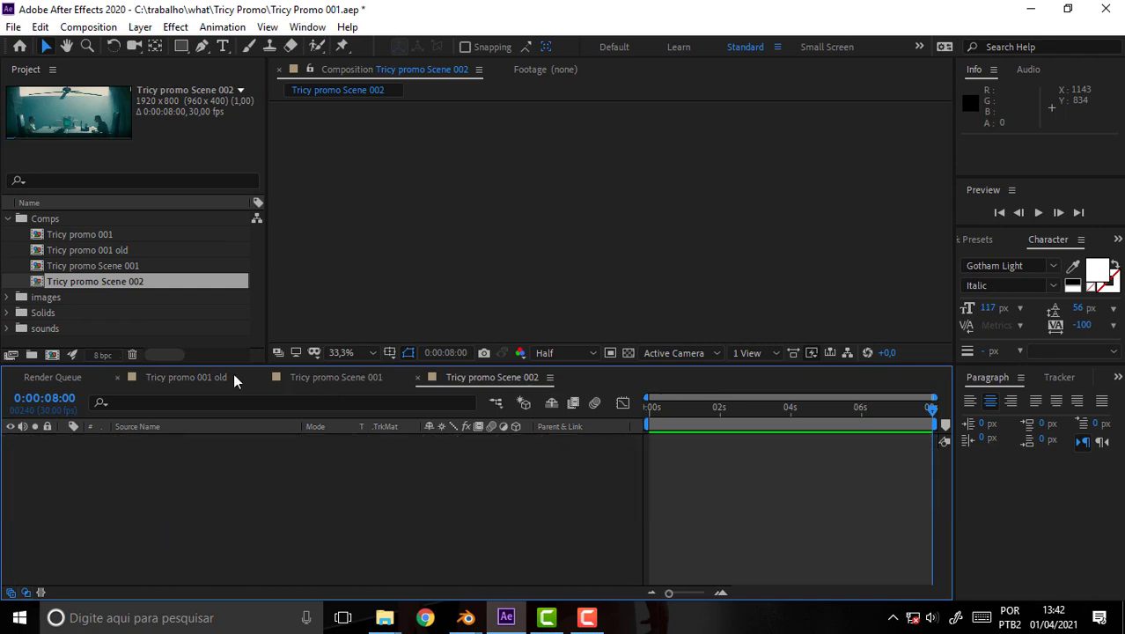
{"action": "left_click", "coordinate": [233, 376]}
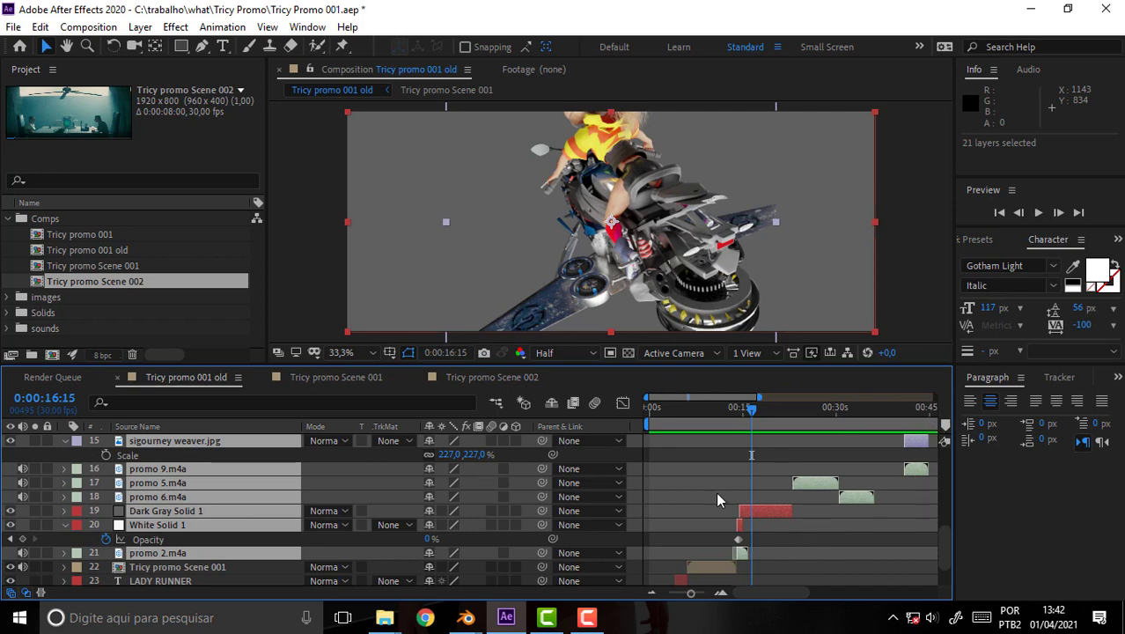
- Select Dark Gray Solid 1 and toggle its visibility off and on to check its effect
{"action": "left_click", "coordinate": [762, 516]}
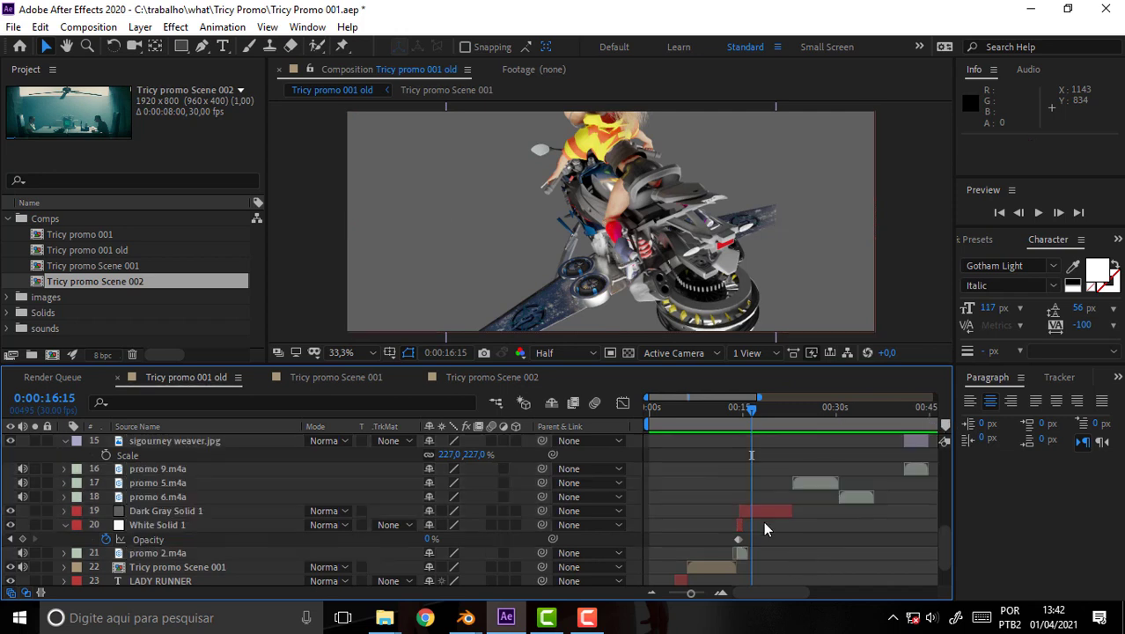
{"action": "left_click", "coordinate": [11, 512]}
{"action": "left_click", "coordinate": [10, 512]}
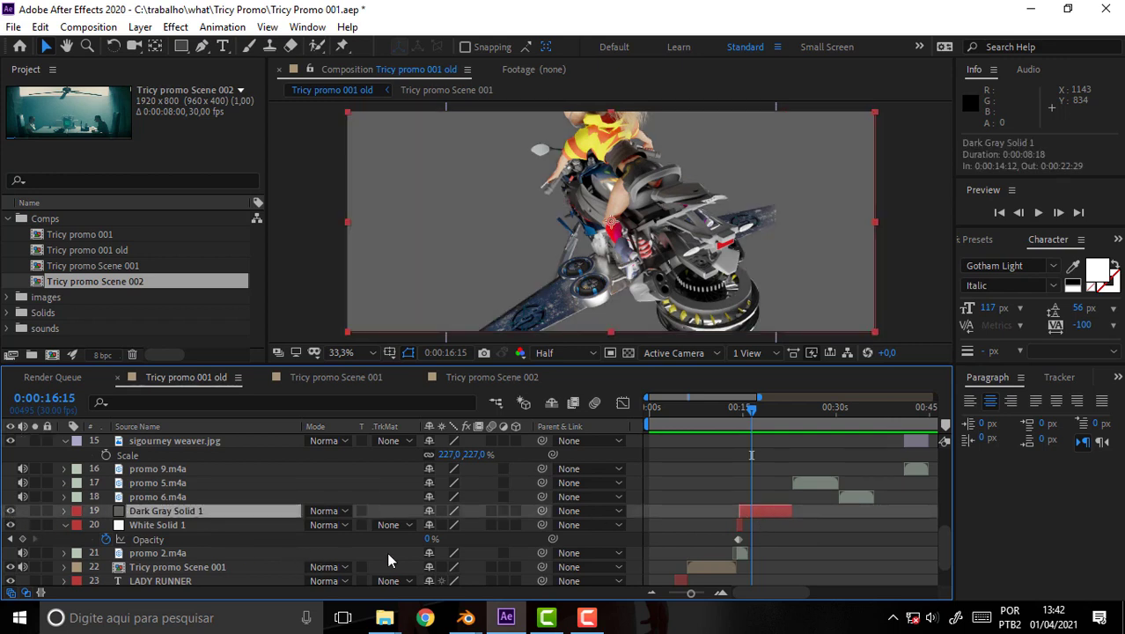
- Add promo 3.m4a, promo 4.m4a, ref scene 2001.png and Tricy on Mars 008.png, then duplicate and copy the five layers
{"action": "scroll", "coordinate": [294, 514], "scroll_direction": "up", "scroll_amount": 3}
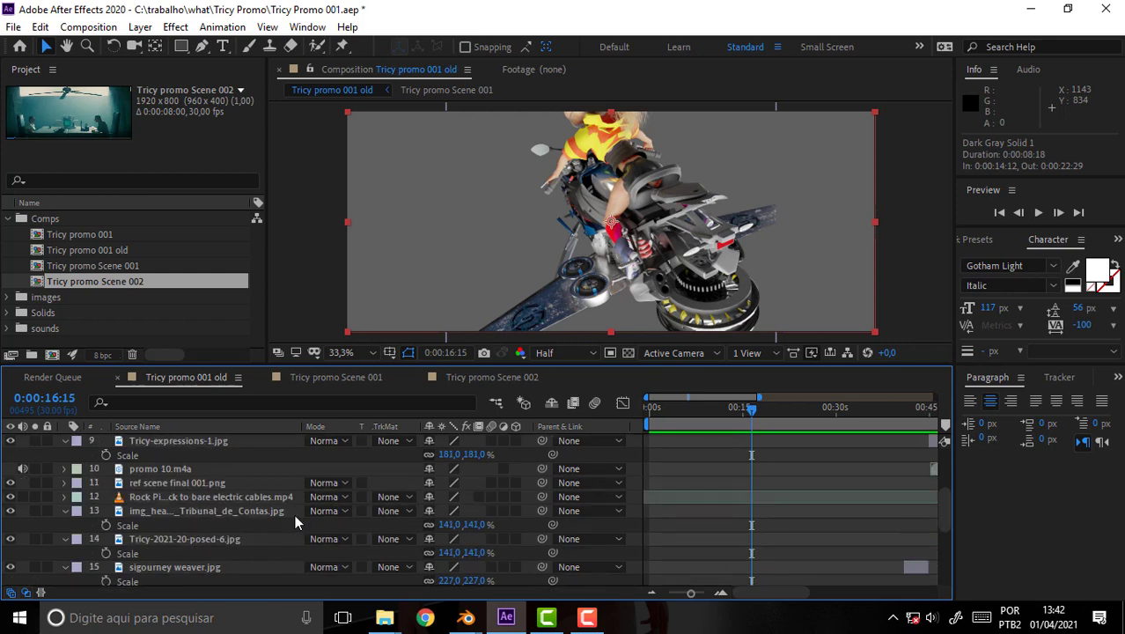
{"action": "scroll", "coordinate": [292, 510], "scroll_direction": "up", "scroll_amount": 3}
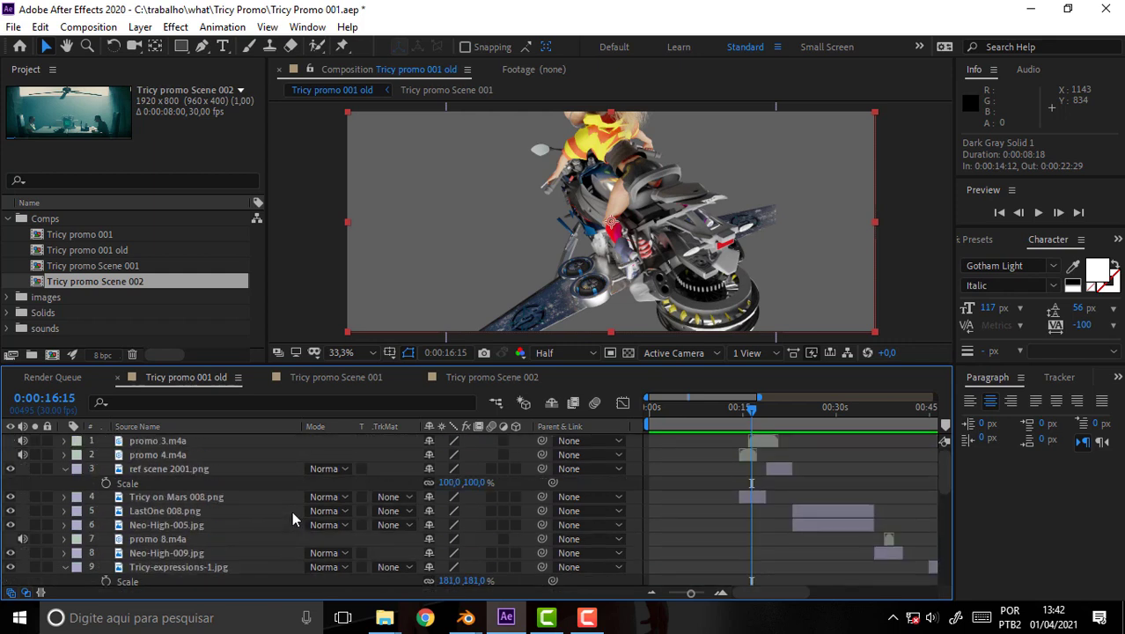
{"action": "left_click", "coordinate": [154, 442], "text": "ctrl"}
{"action": "left_click", "coordinate": [153, 456], "text": "ctrl"}
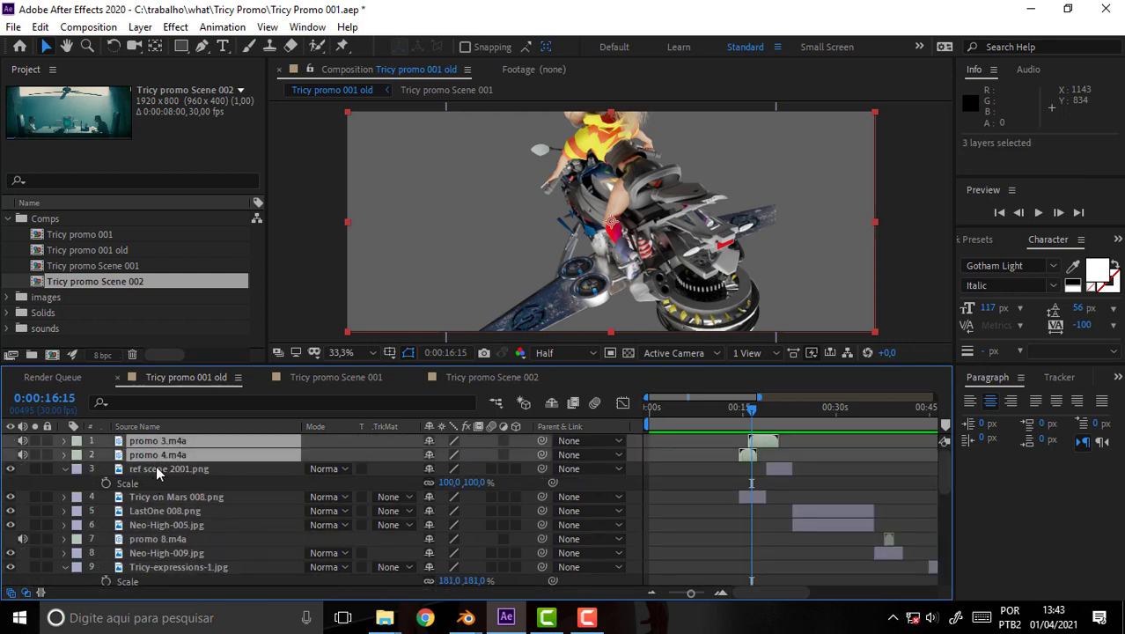
{"action": "left_click", "coordinate": [156, 467], "text": "ctrl"}
{"action": "left_click", "coordinate": [159, 496], "text": "ctrl"}
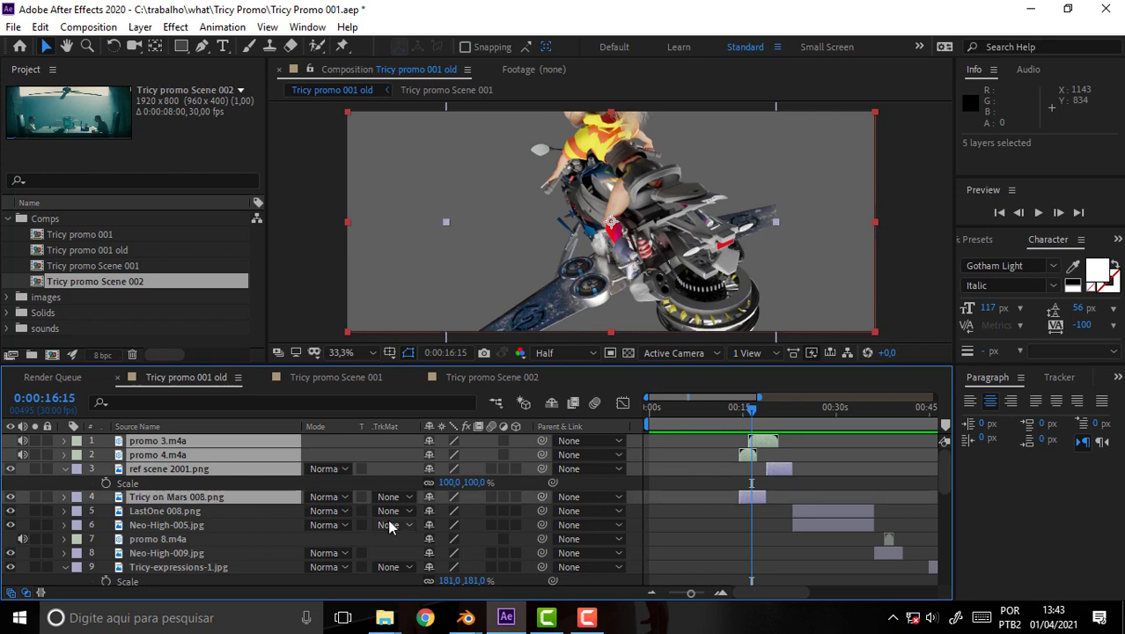
{"action": "scroll", "coordinate": [387, 518], "scroll_direction": "down", "scroll_amount": 3}
{"action": "scroll", "coordinate": [405, 517], "scroll_direction": "down", "scroll_amount": 3}
{"action": "scroll", "coordinate": [408, 518], "scroll_direction": "down", "scroll_amount": 3}
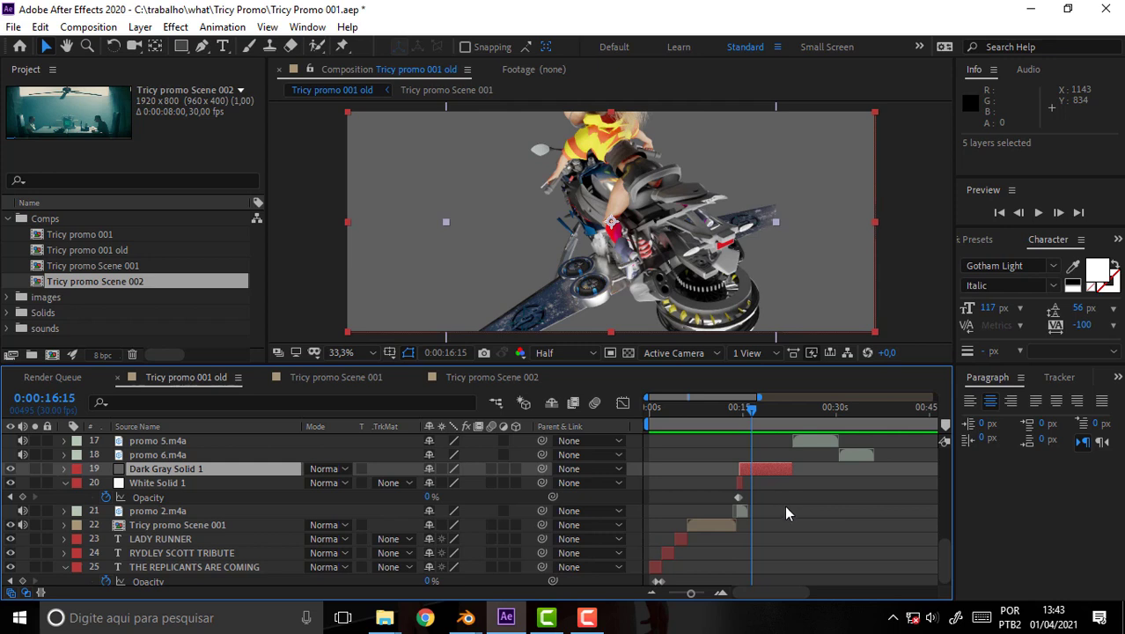
{"action": "key", "text": "ctrl+d"}
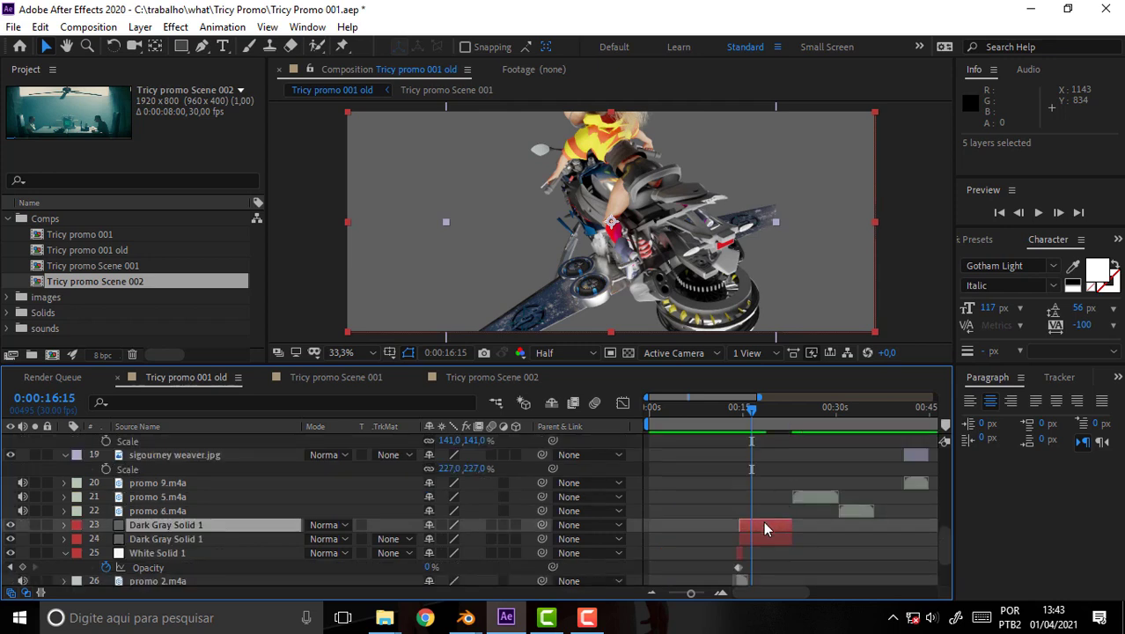
{"action": "left_click_drag", "start_coordinate": [763, 522], "coordinate": [685, 524]}
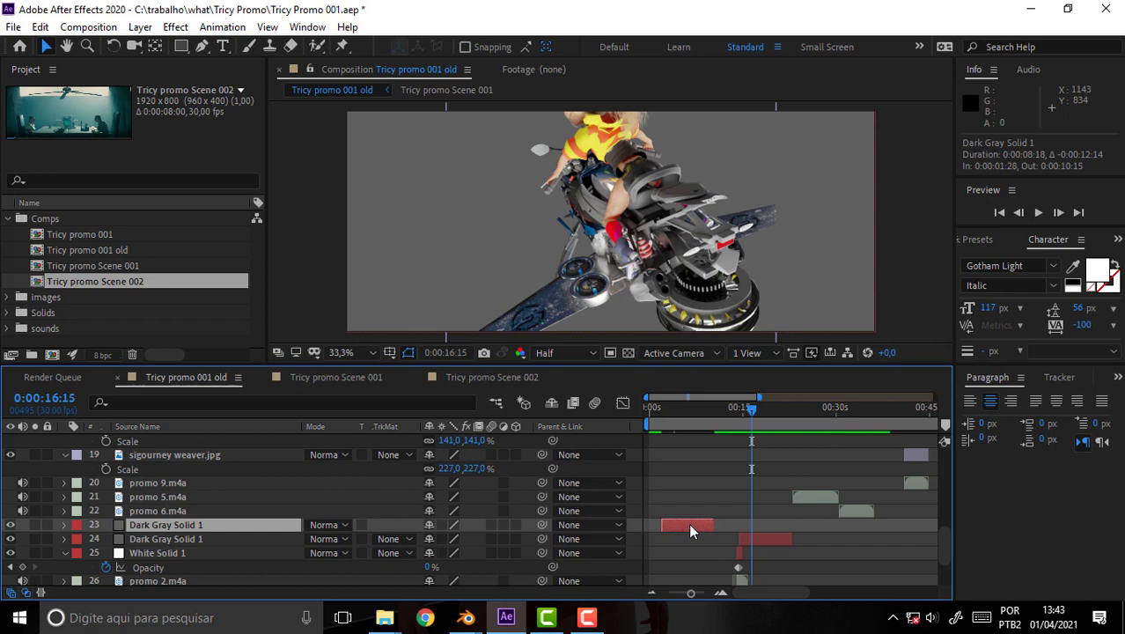
{"action": "key", "text": "ctrl+c"}
- Paste the five layers into Tricy promo Scene 002 and move Dark Gray Solid 1 to the bottom
{"action": "left_click", "coordinate": [498, 376]}
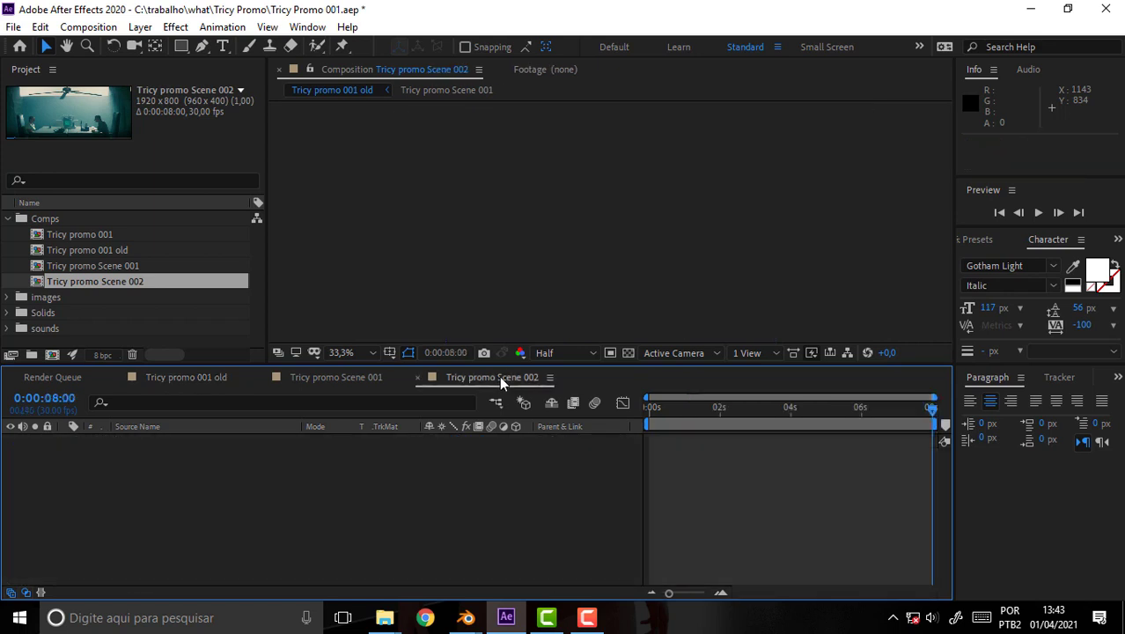
{"action": "key", "text": "ctrl+v"}
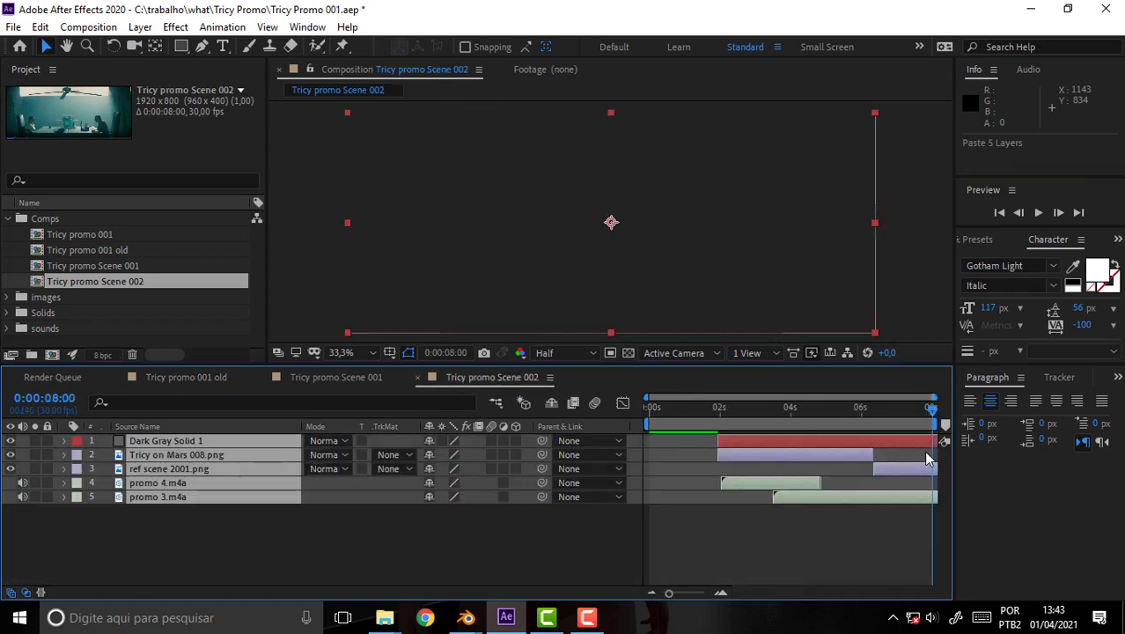
{"action": "left_click_drag", "start_coordinate": [912, 407], "coordinate": [633, 405]}
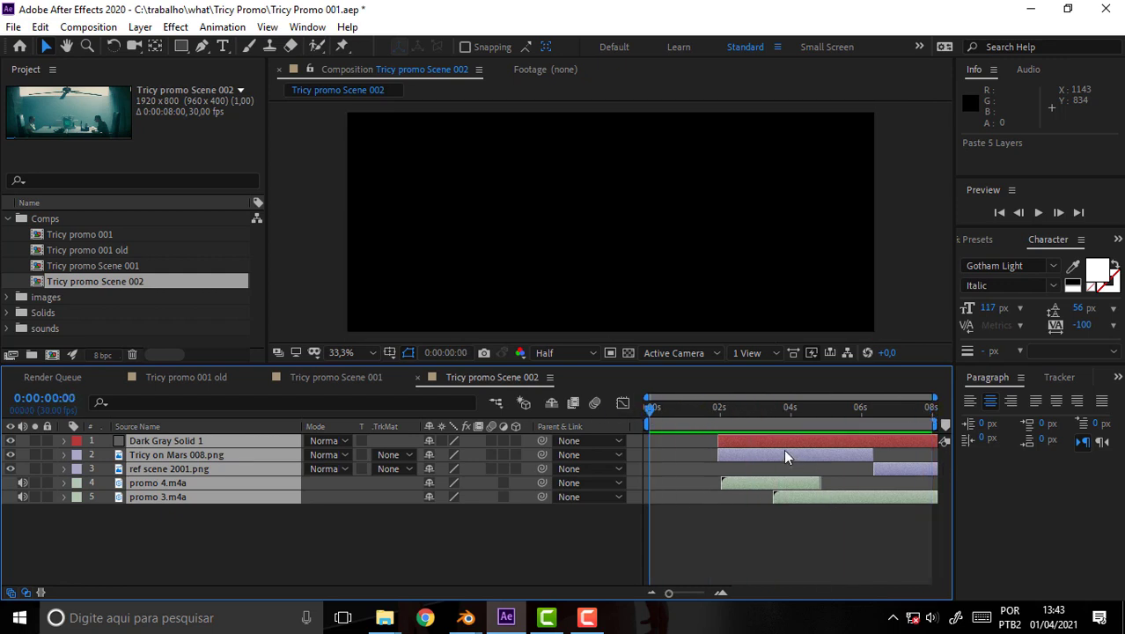
{"action": "left_click", "coordinate": [277, 575]}
{"action": "left_click_drag", "start_coordinate": [187, 441], "coordinate": [188, 506]}
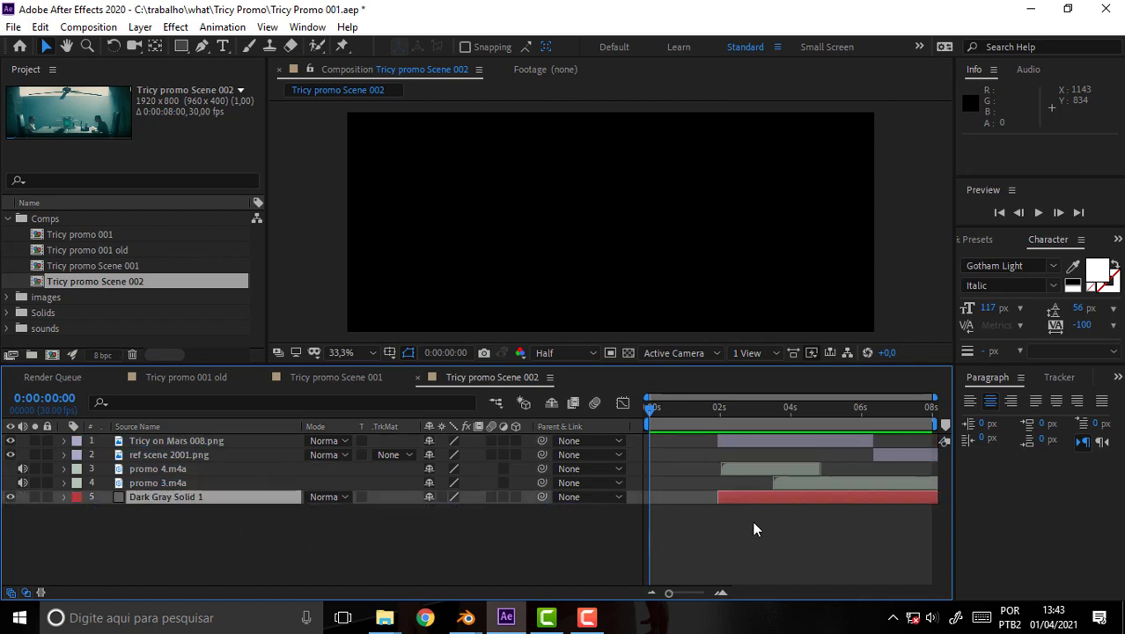
- Move all five Scene 002 layers so they start at time zero
{"action": "left_click", "coordinate": [167, 441]}
{"action": "left_click", "coordinate": [171, 454], "text": "ctrl"}
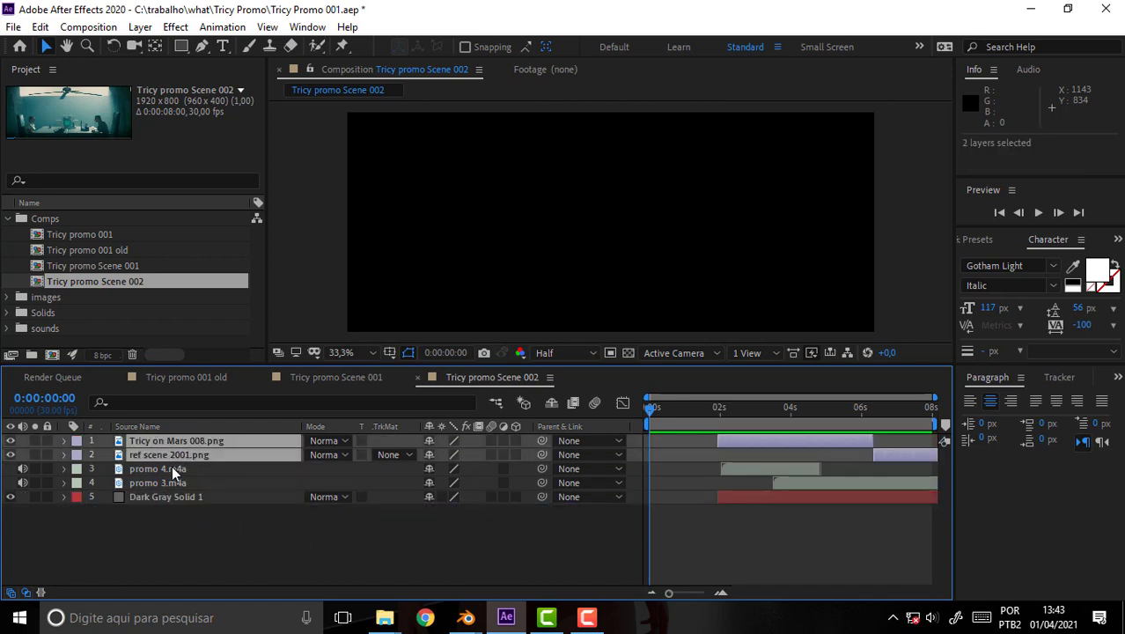
{"action": "left_click", "coordinate": [169, 469], "text": "ctrl"}
{"action": "left_click", "coordinate": [168, 483], "text": "ctrl"}
{"action": "left_click_drag", "start_coordinate": [757, 498], "coordinate": [713, 499]}
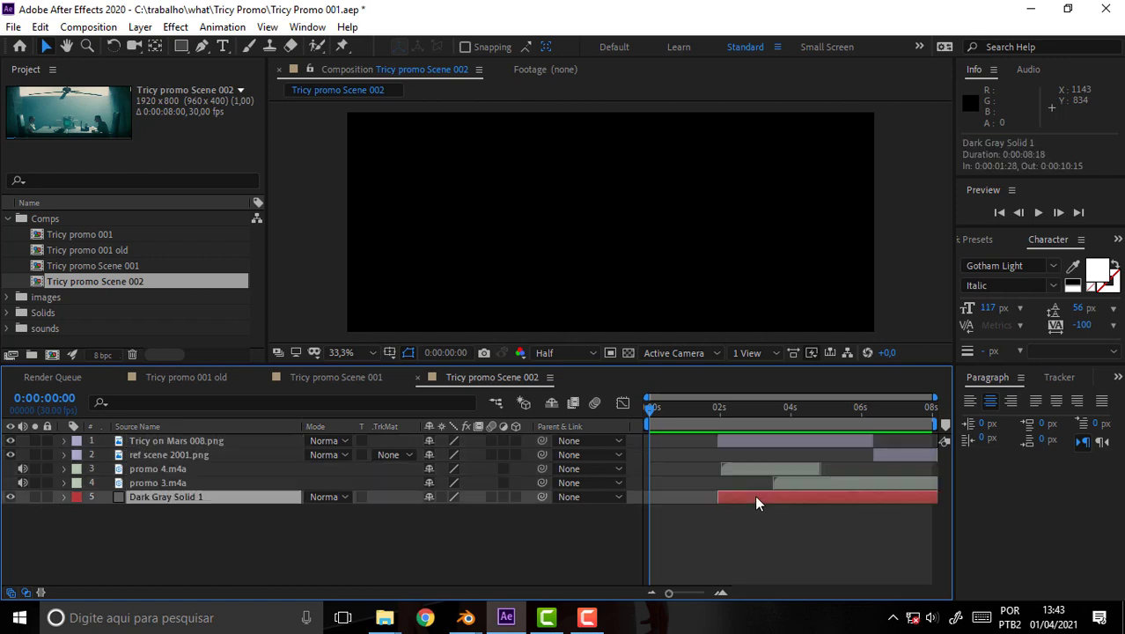
{"action": "key", "text": "ctrl+z"}
{"action": "left_click_drag", "start_coordinate": [555, 554], "coordinate": [168, 442]}
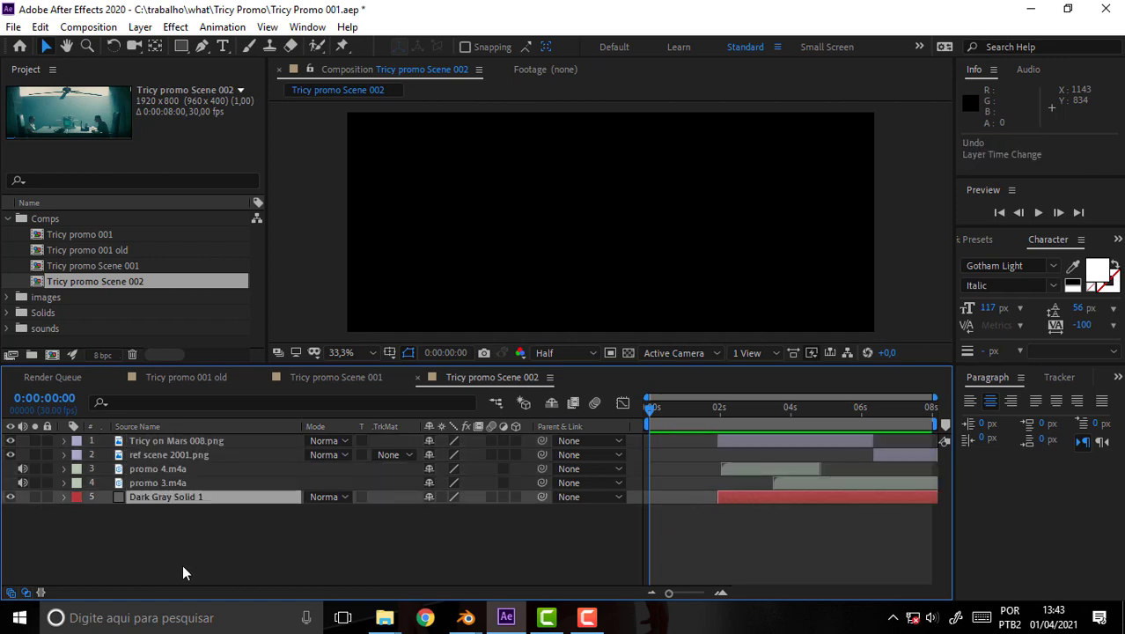
{"action": "left_click_drag", "start_coordinate": [747, 497], "coordinate": [678, 497]}
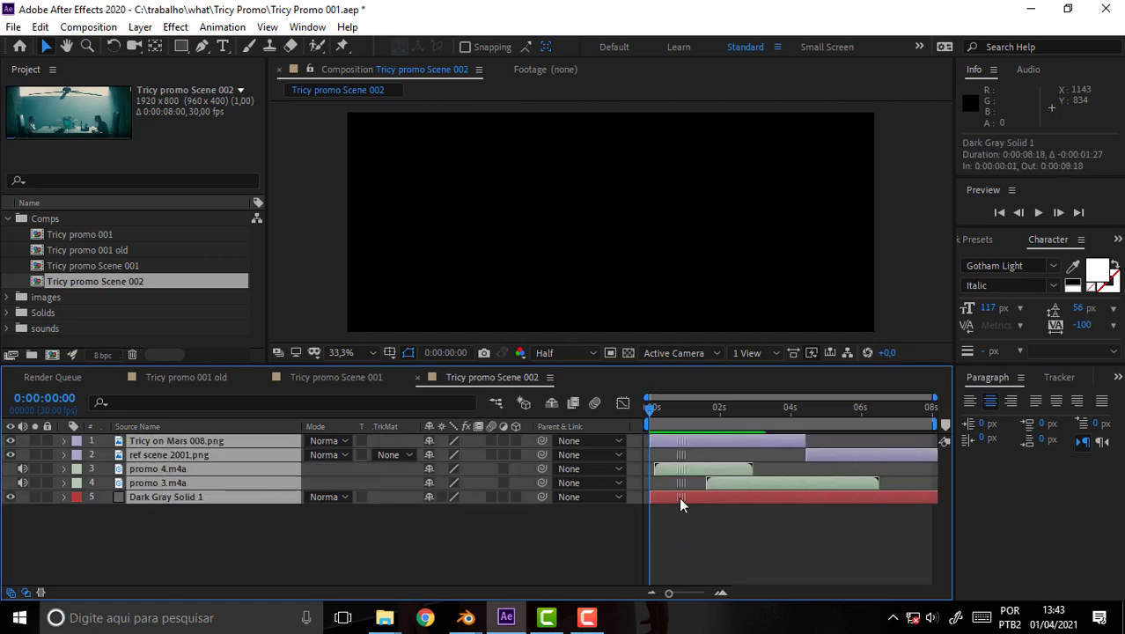
{"action": "left_click", "coordinate": [731, 526]}
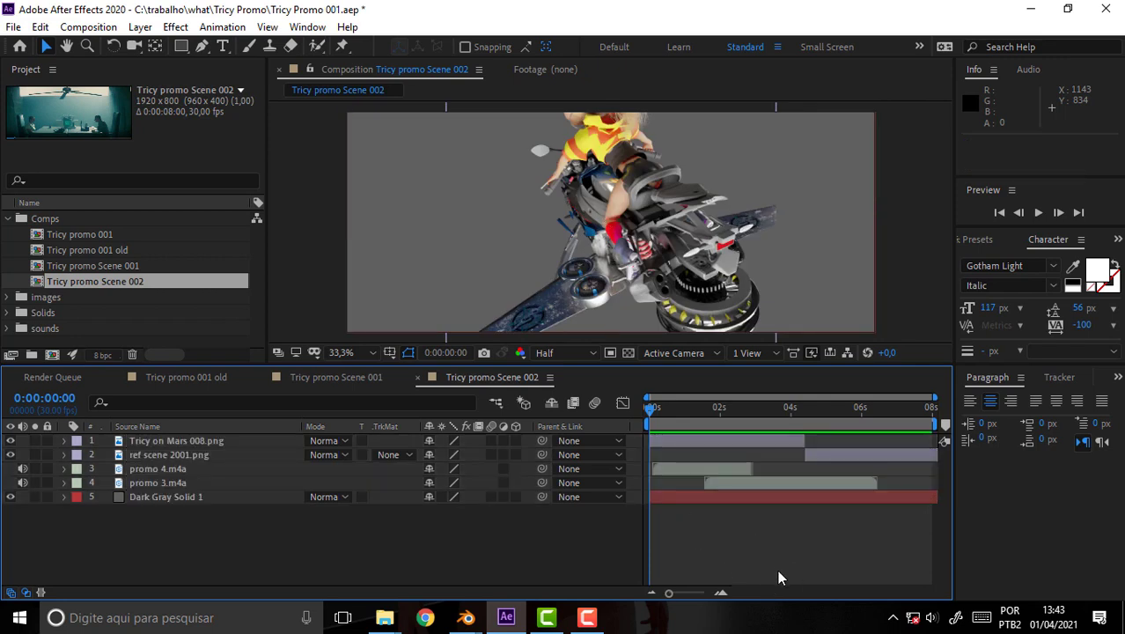
- Preview Scene 002, then bring up the Tricy promo Scene 001 timeline
{"action": "key", "text": "space"}
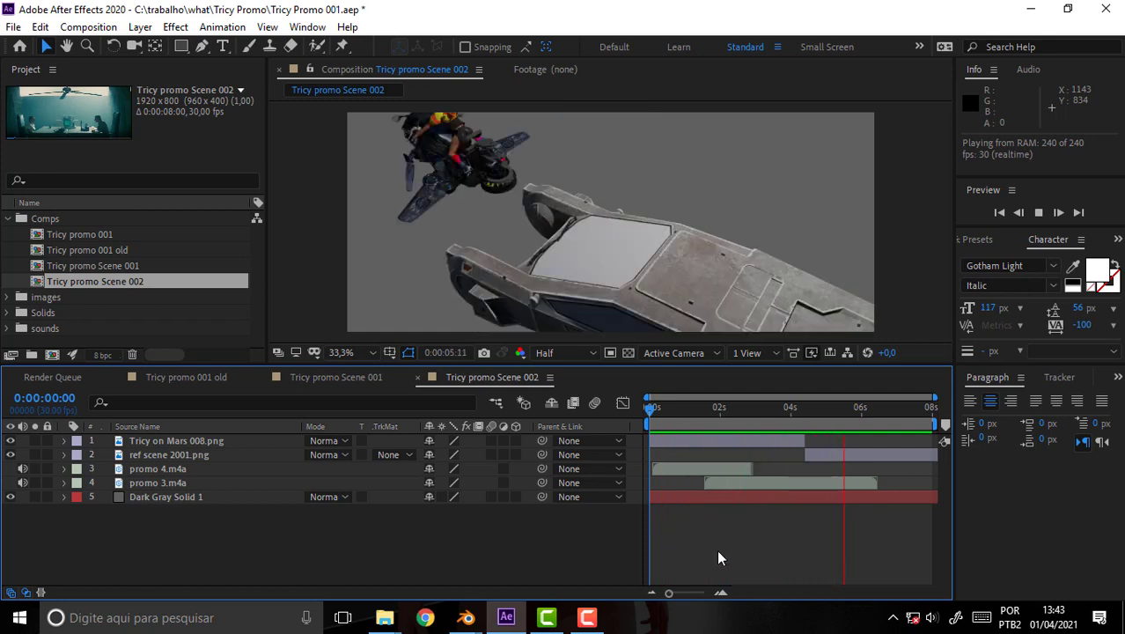
{"action": "key", "text": "space"}
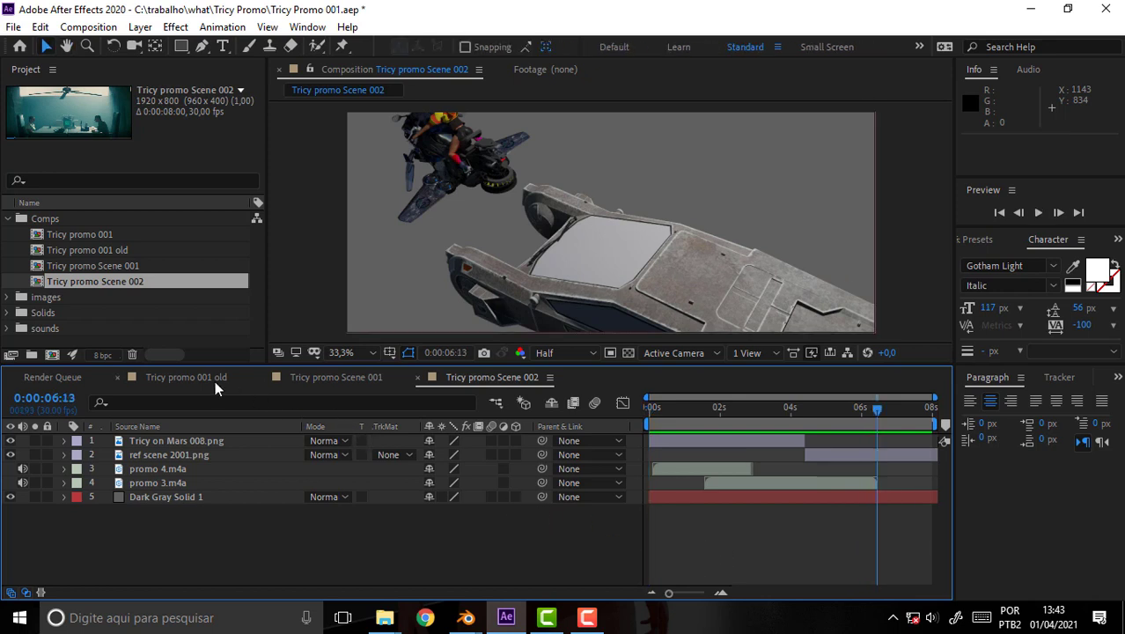
{"action": "left_click", "coordinate": [306, 376]}
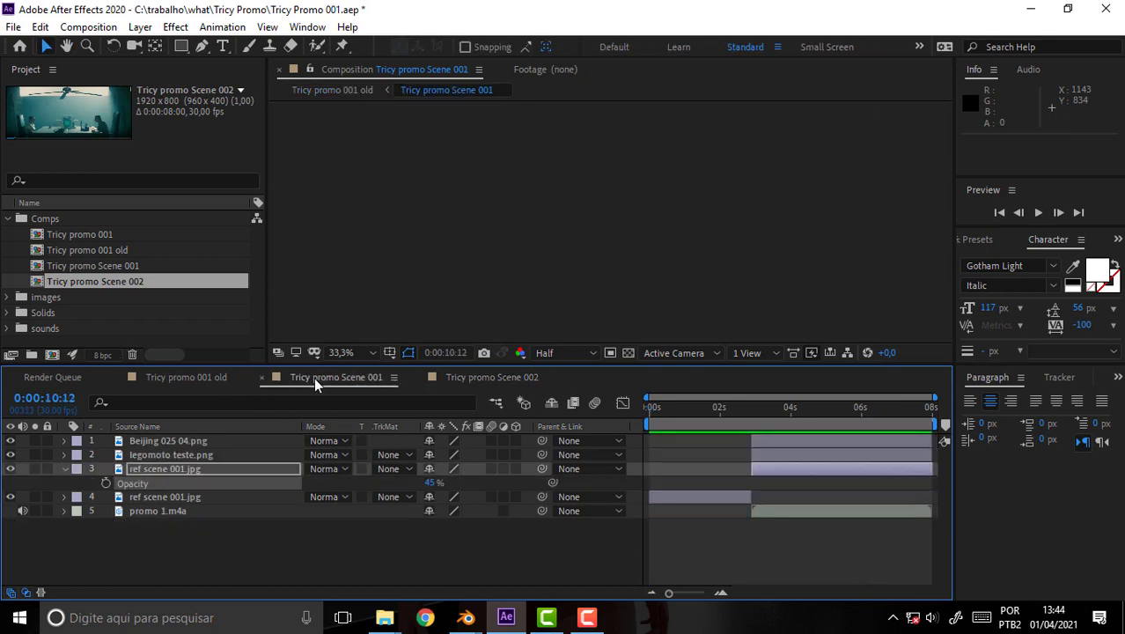
- Temporarily rename the Tricy promo 001 old comp to 'Tricy promo 001 old x'
{"action": "left_click", "coordinate": [197, 378]}
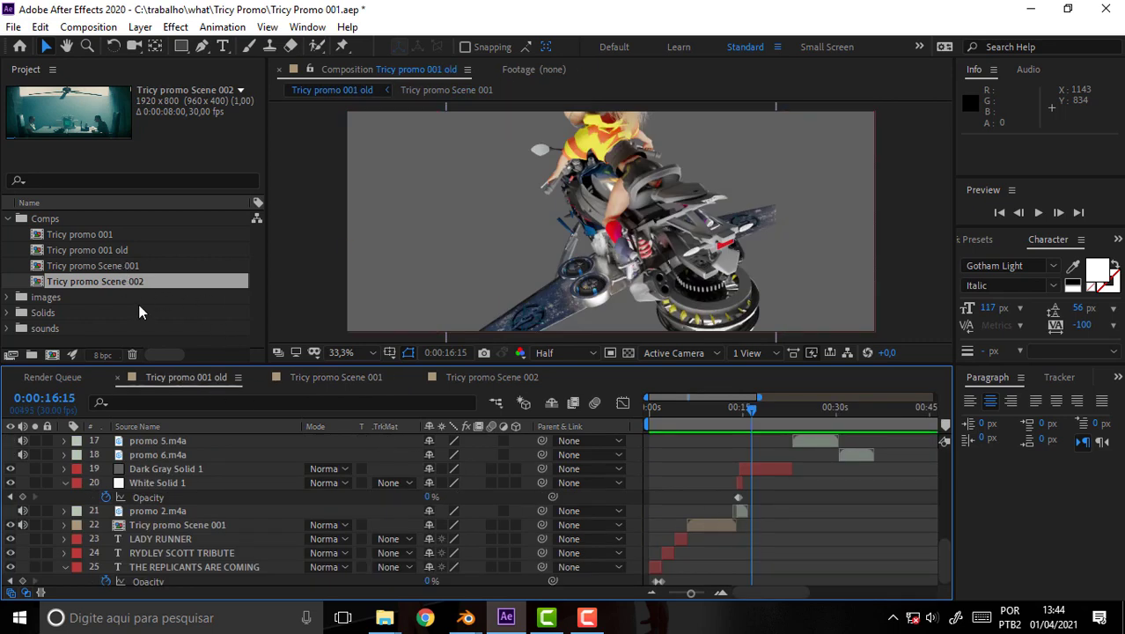
{"action": "left_click", "coordinate": [122, 250]}
{"action": "key", "text": "Return"}
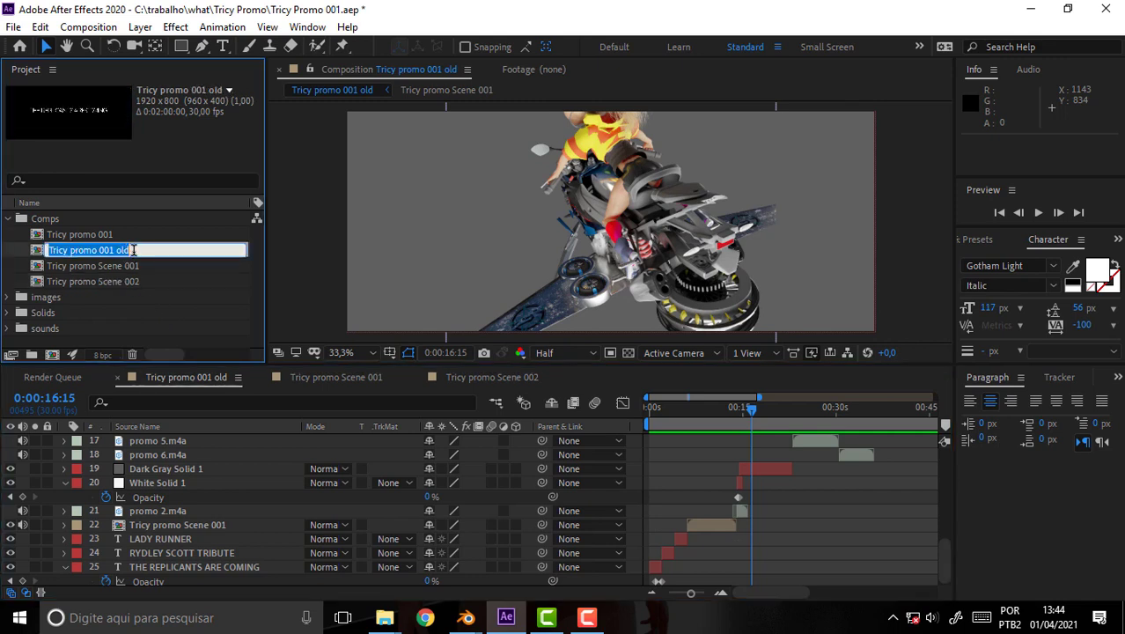
{"action": "key", "text": "End"}
{"action": "type", "text": "x"}
{"action": "left_click", "coordinate": [113, 236]}
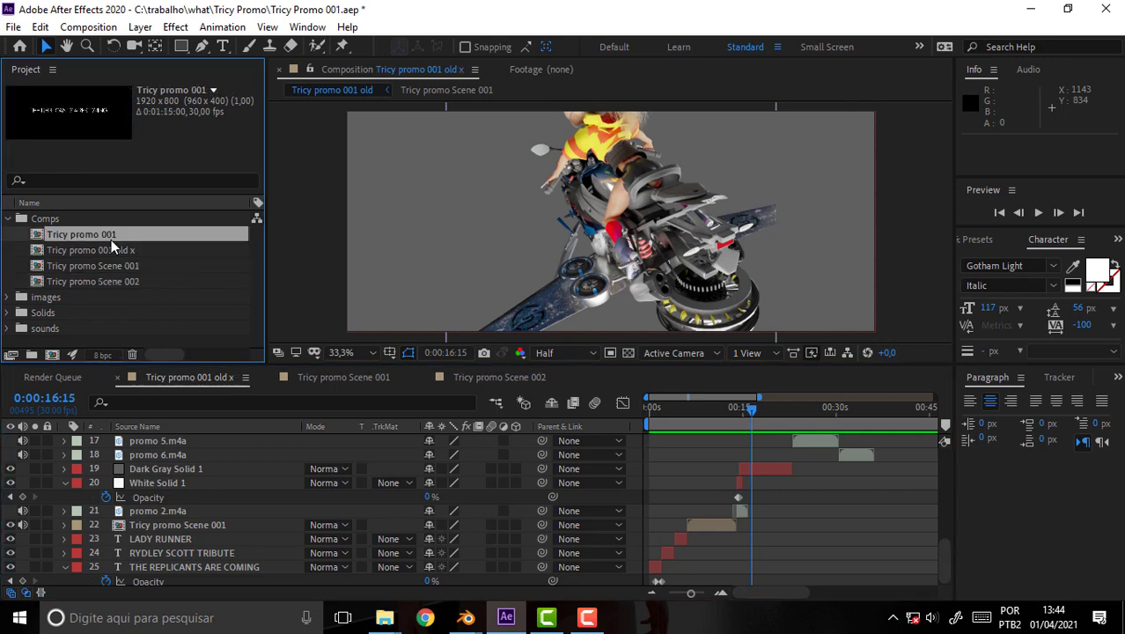
- Rename Tricy promo 001 to 'Tricy promo 001 old' and the temporary comp to 'Tricy promo 001'
{"action": "key", "text": "Return"}
{"action": "key", "text": "End"}
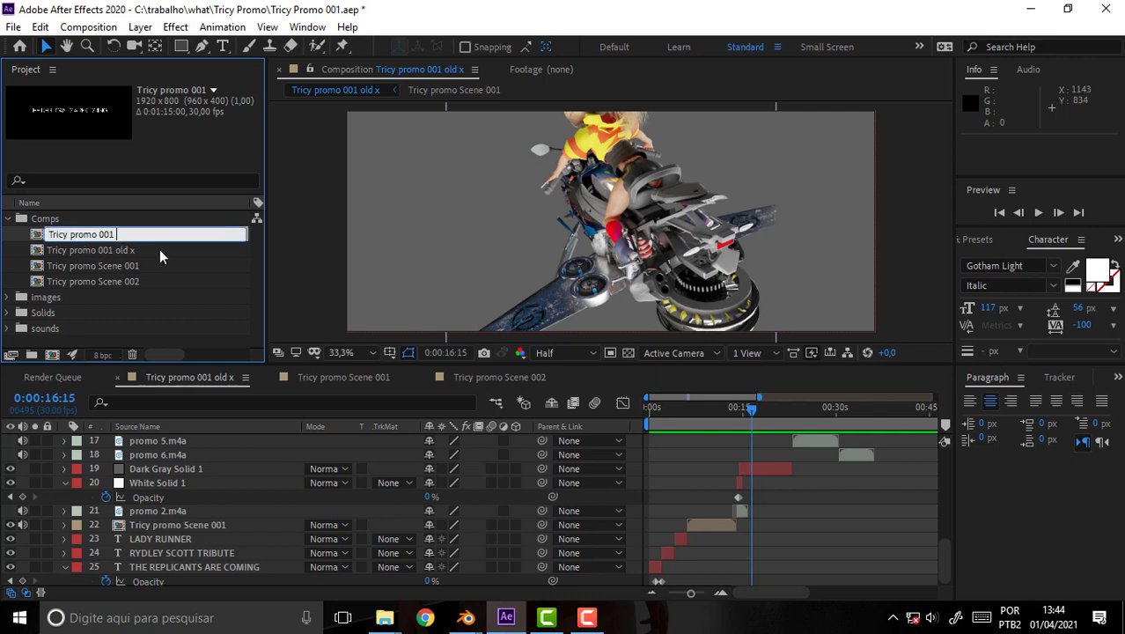
{"action": "type", "text": "old"}
{"action": "left_click", "coordinate": [125, 249]}
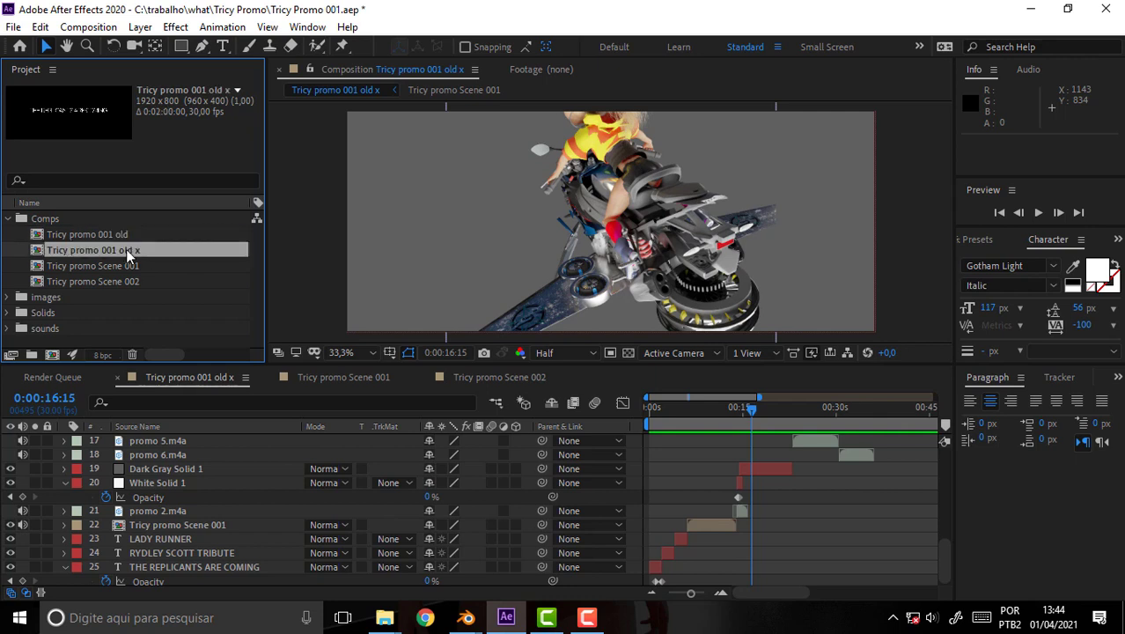
{"action": "key", "text": "Return"}
{"action": "left_click_drag", "start_coordinate": [139, 250], "coordinate": [117, 250]}
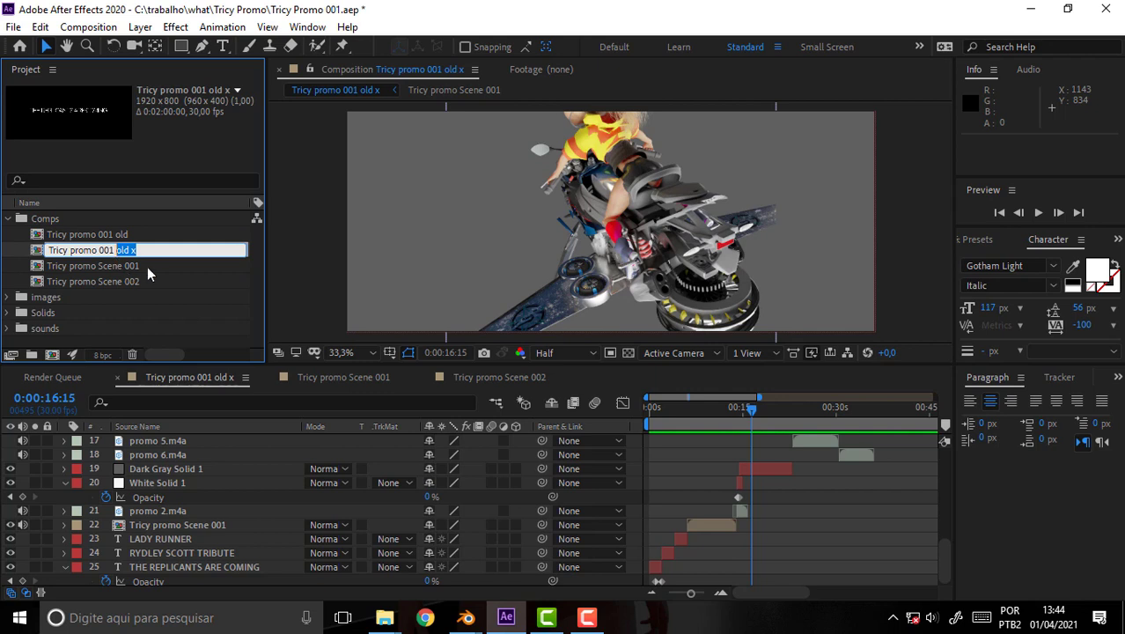
{"action": "key", "text": "BackSpace"}
{"action": "key", "text": "BackSpace"}
{"action": "left_click", "coordinate": [187, 379]}
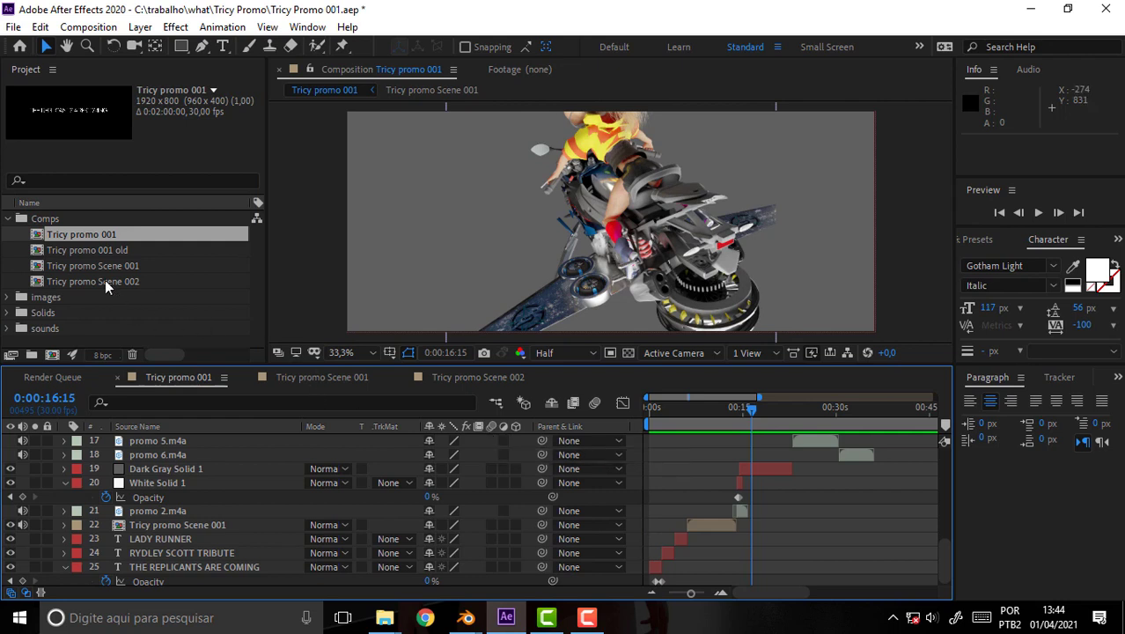
- Add Tricy promo Scene 002 above White Solid 1 and shift it to start near 0:14
{"action": "left_click_drag", "start_coordinate": [104, 279], "coordinate": [176, 523]}
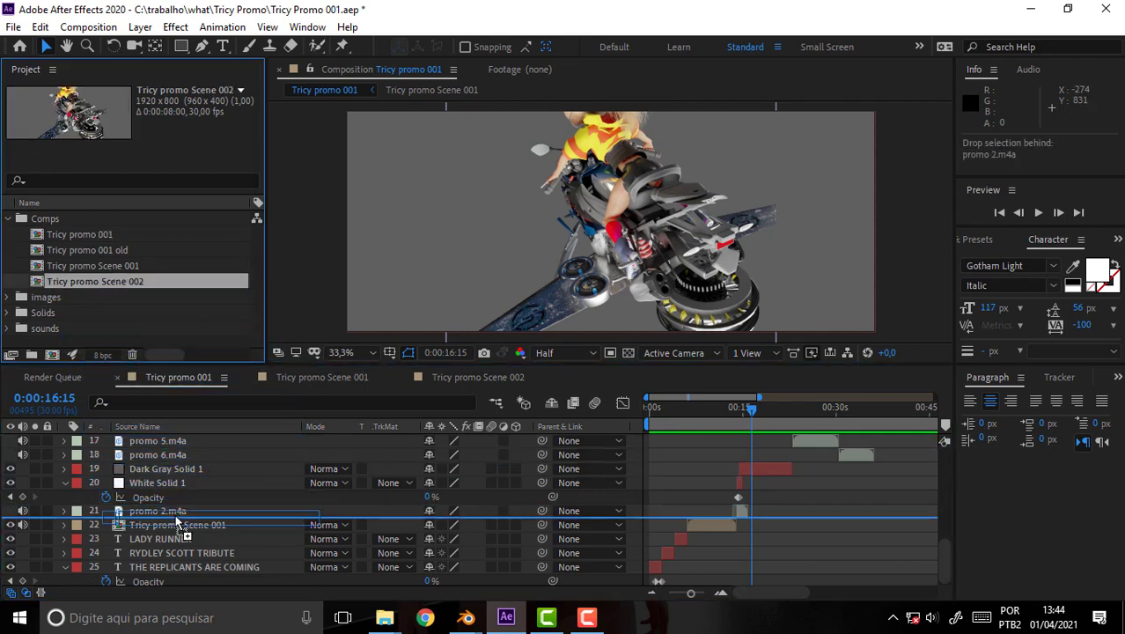
{"action": "left_click_drag", "start_coordinate": [176, 523], "coordinate": [178, 469]}
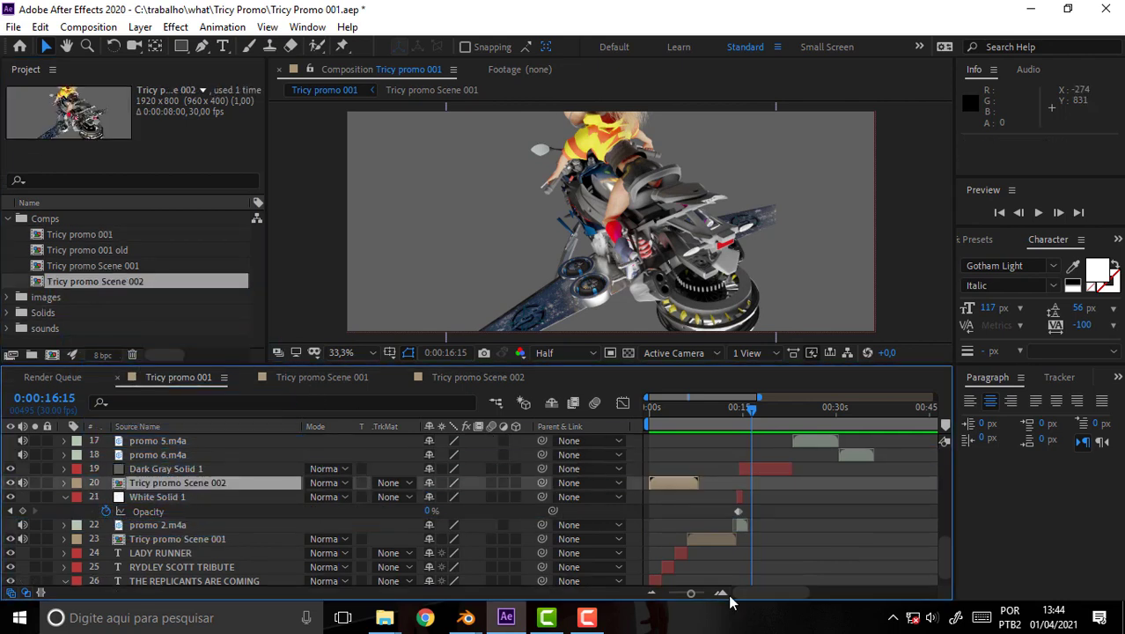
{"action": "left_click_drag", "start_coordinate": [669, 480], "coordinate": [760, 496]}
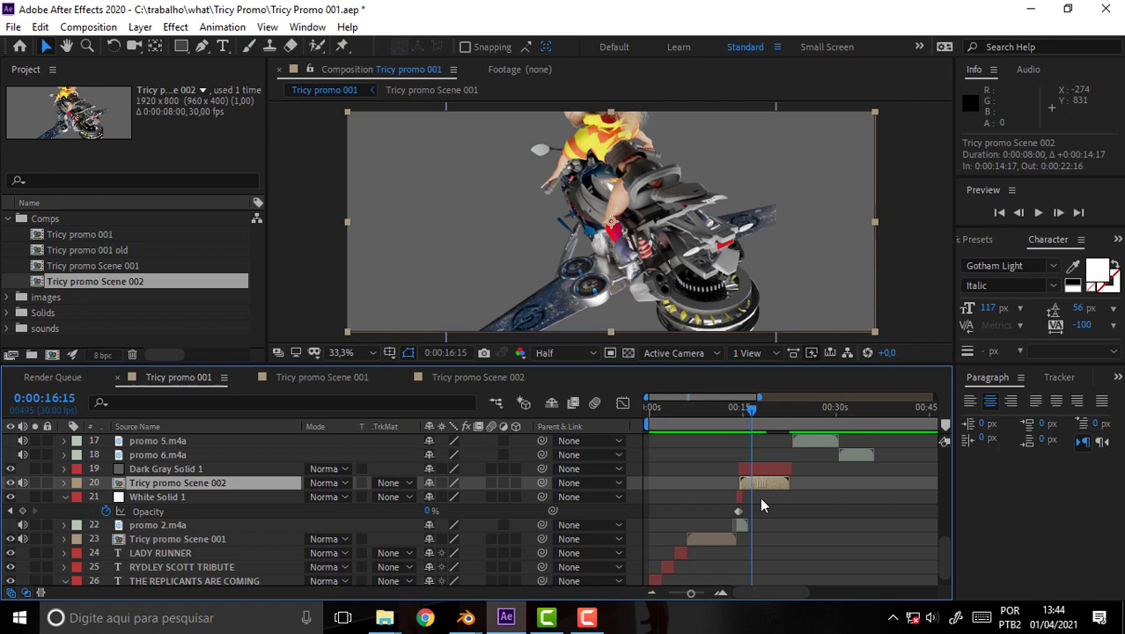
- Delete the Dark Gray Solid 1 layer from the timeline
{"action": "left_click", "coordinate": [766, 467]}
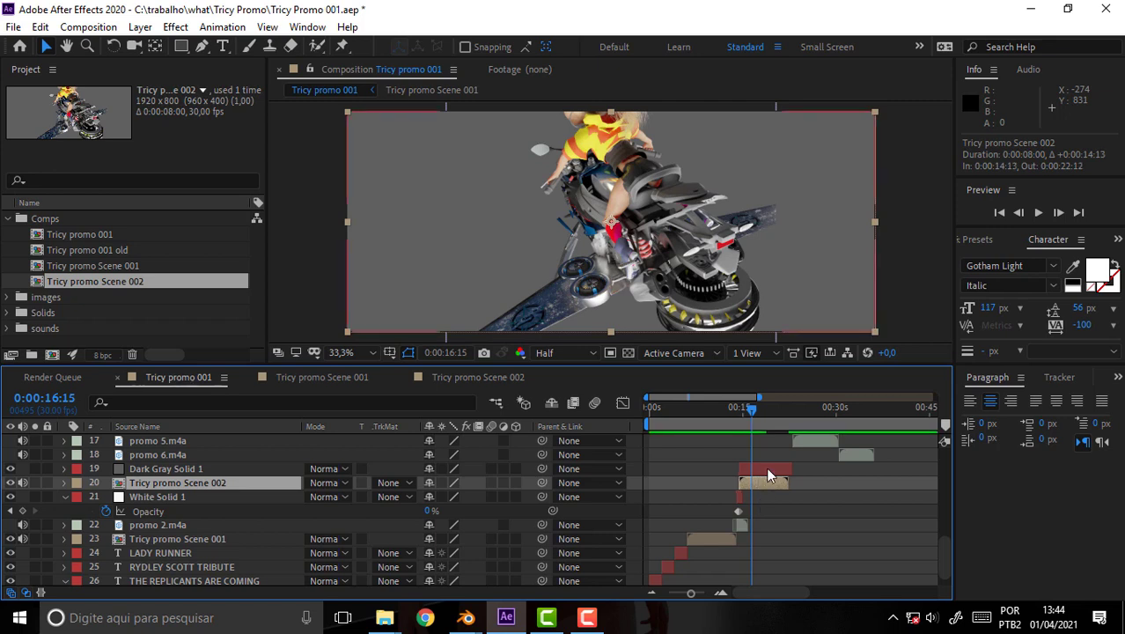
{"action": "key", "text": "Delete"}
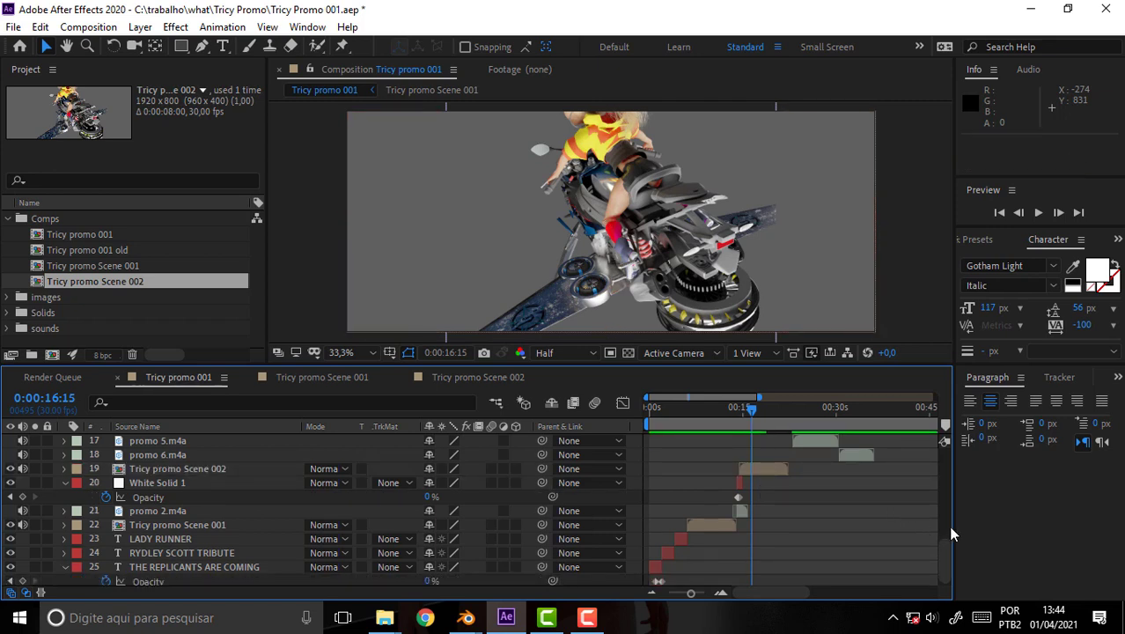
{"action": "left_click_drag", "start_coordinate": [943, 544], "coordinate": [937, 452]}
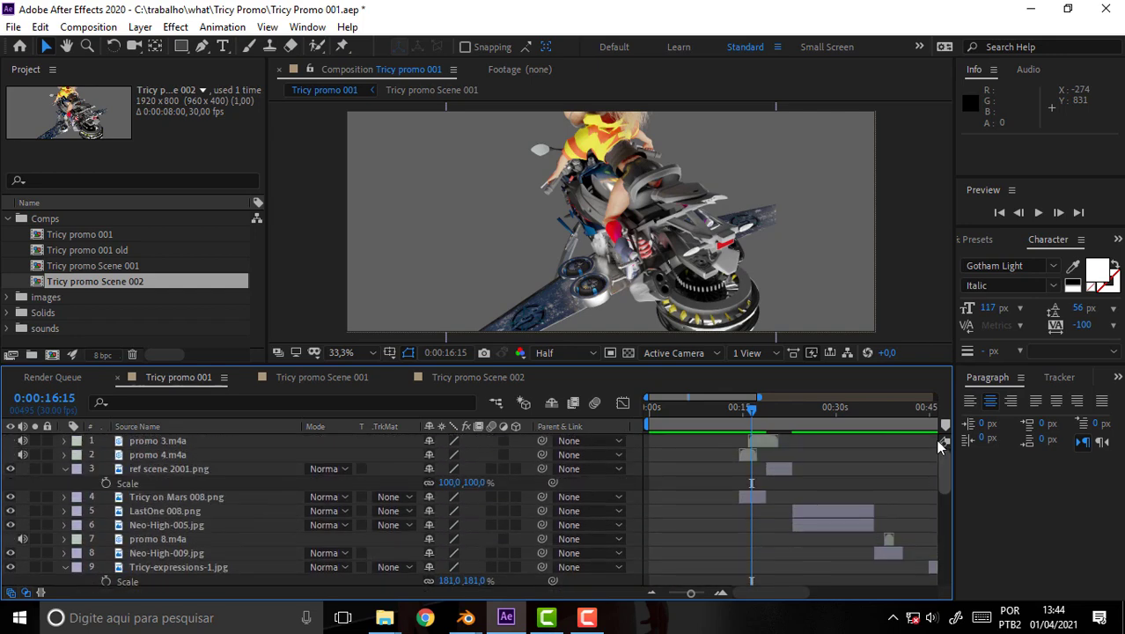
- Check the frame near 0:19, then delete promo 3.m4a, promo 4.m4a, ref scene 2001.png and Tricy on Mars 008.png
{"action": "left_click", "coordinate": [157, 471]}
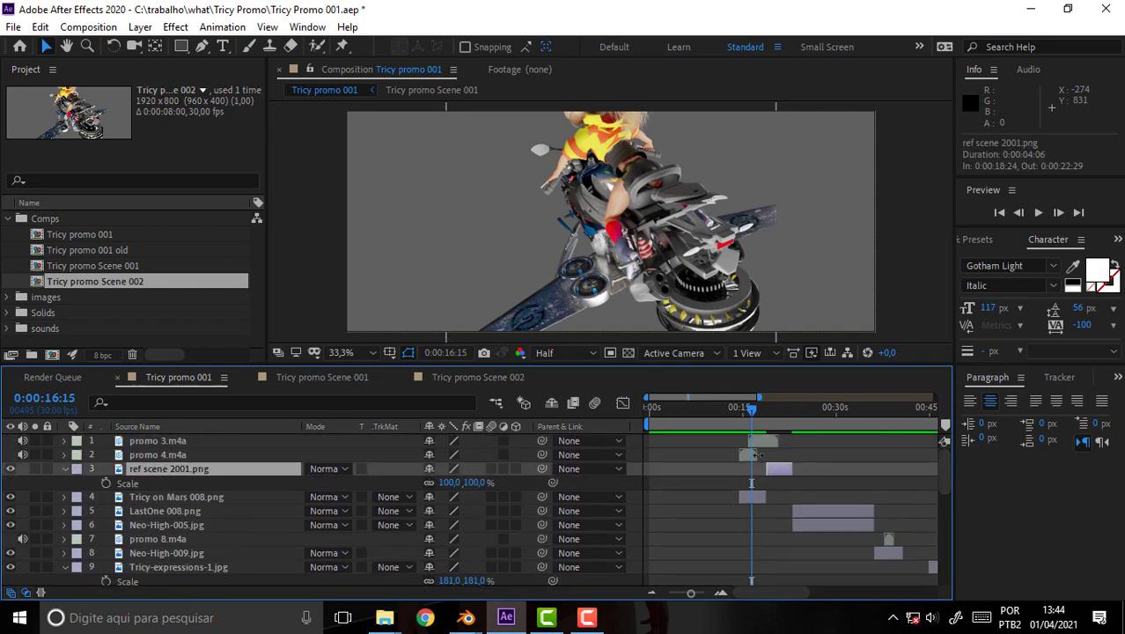
{"action": "left_click_drag", "start_coordinate": [752, 409], "coordinate": [776, 413]}
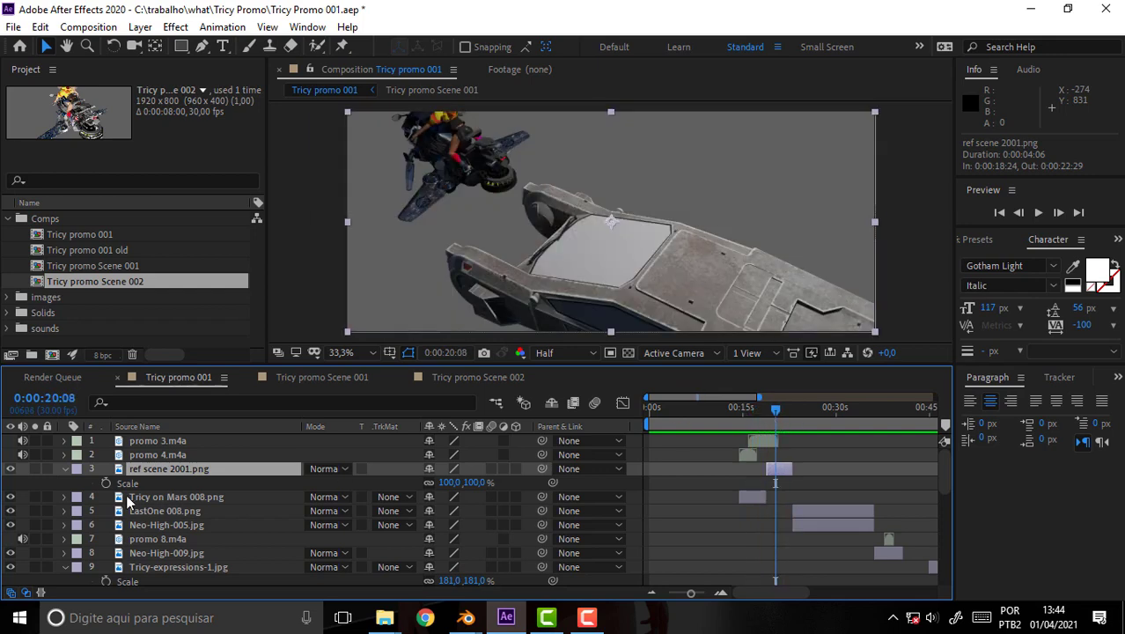
{"action": "left_click", "coordinate": [162, 443]}
{"action": "left_click", "coordinate": [165, 456], "text": "shift"}
{"action": "left_click", "coordinate": [164, 471], "text": "shift"}
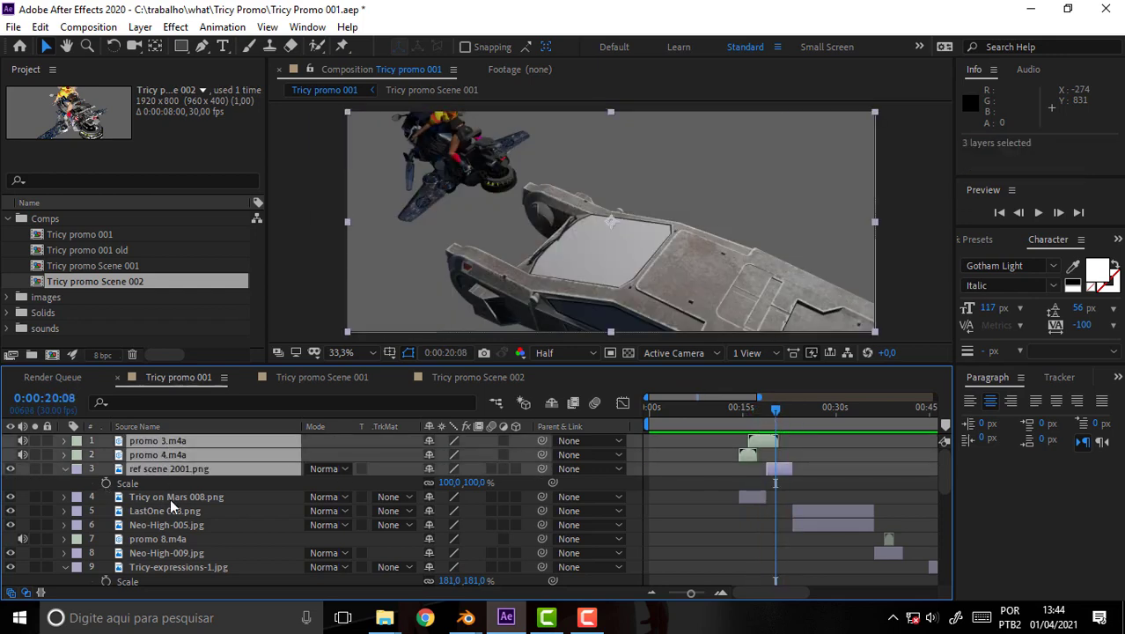
{"action": "left_click", "coordinate": [174, 500], "text": "shift"}
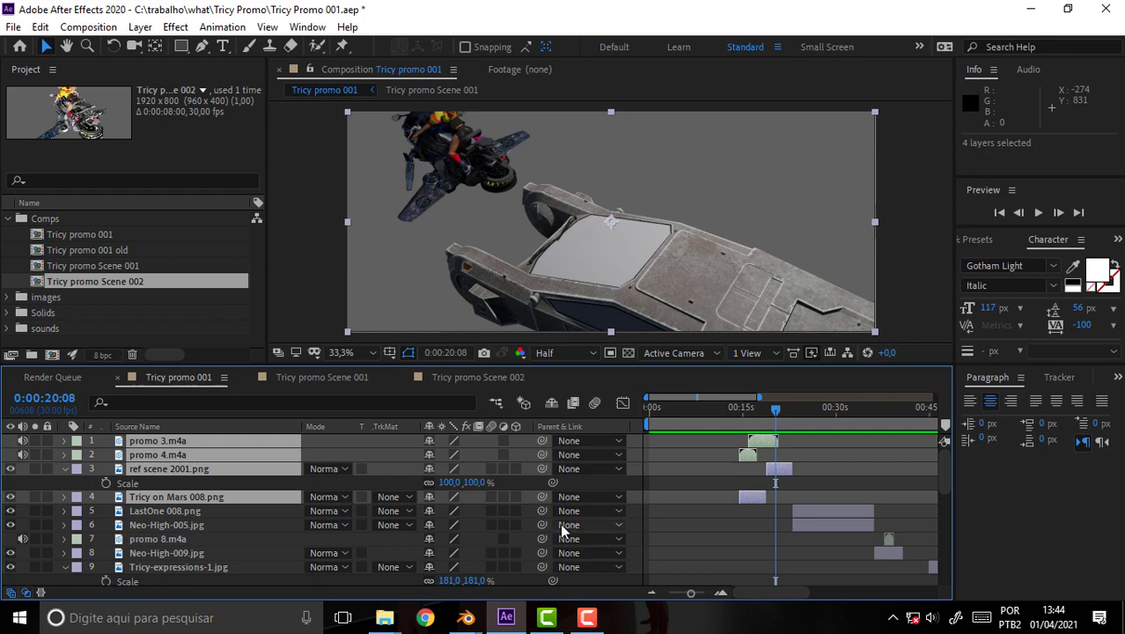
{"action": "key", "text": "Delete"}
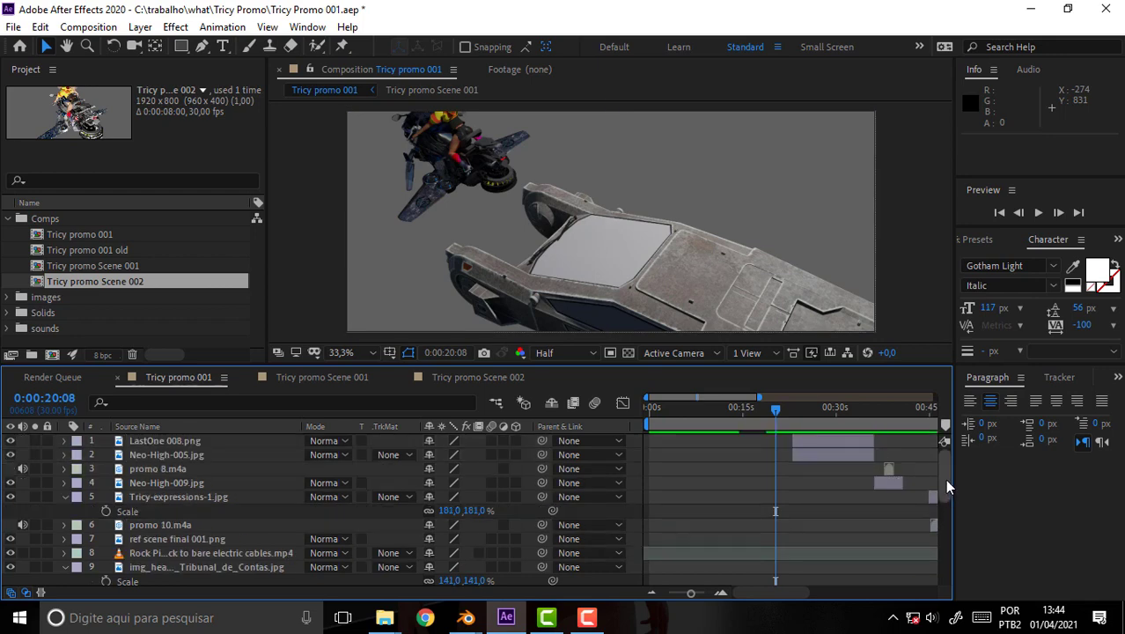
{"action": "left_click_drag", "start_coordinate": [945, 479], "coordinate": [945, 556]}
- Preview Tricy promo 001 from the start and stop around 0:22 on the spaceship shot
{"action": "left_click", "coordinate": [732, 412]}
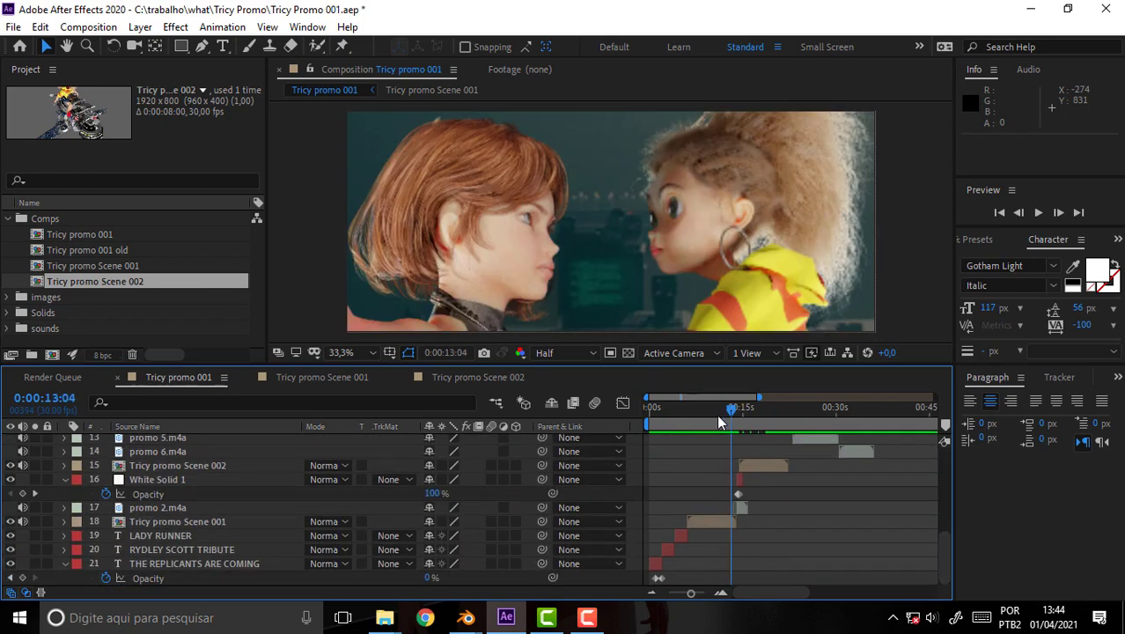
{"action": "mouse_move", "coordinate": [718, 416]}
{"action": "left_mouse_down"}
{"action": "mouse_move", "coordinate": [752, 425]}
{"action": "mouse_move", "coordinate": [611, 423]}
{"action": "left_mouse_up"}
{"action": "key", "text": "space"}
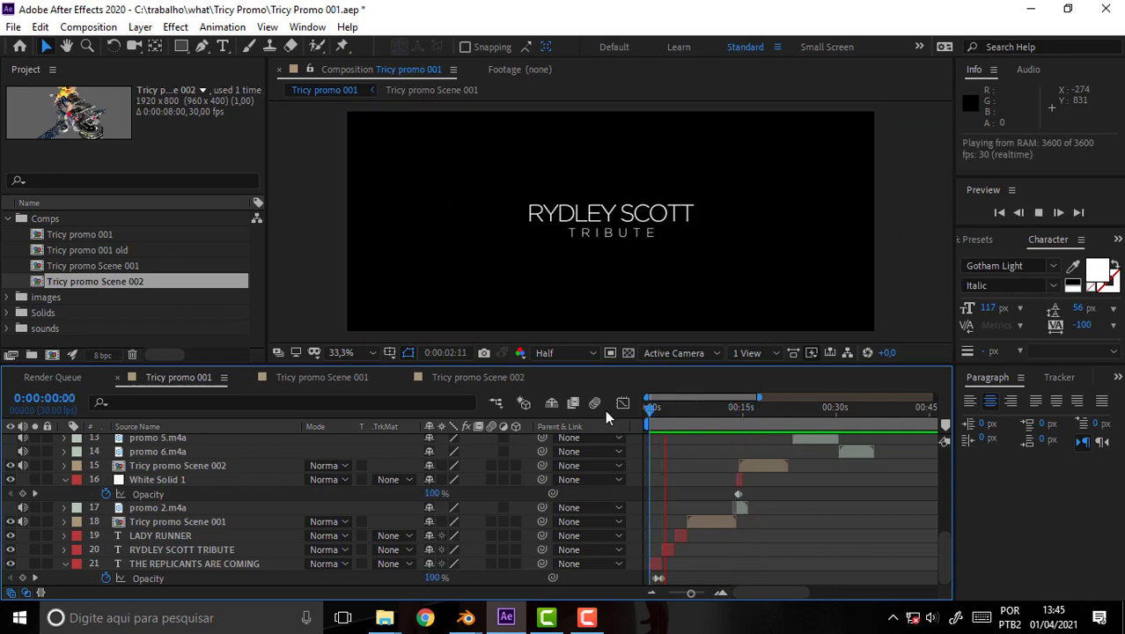
{"action": "left_click", "coordinate": [587, 619]}
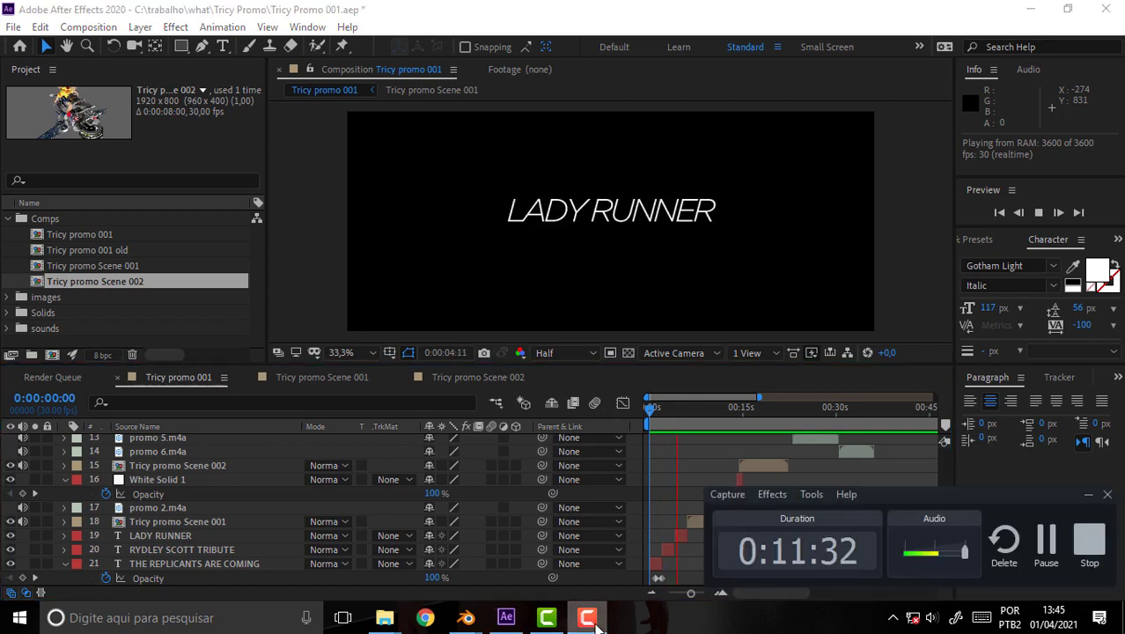
{"action": "left_click", "coordinate": [589, 619]}
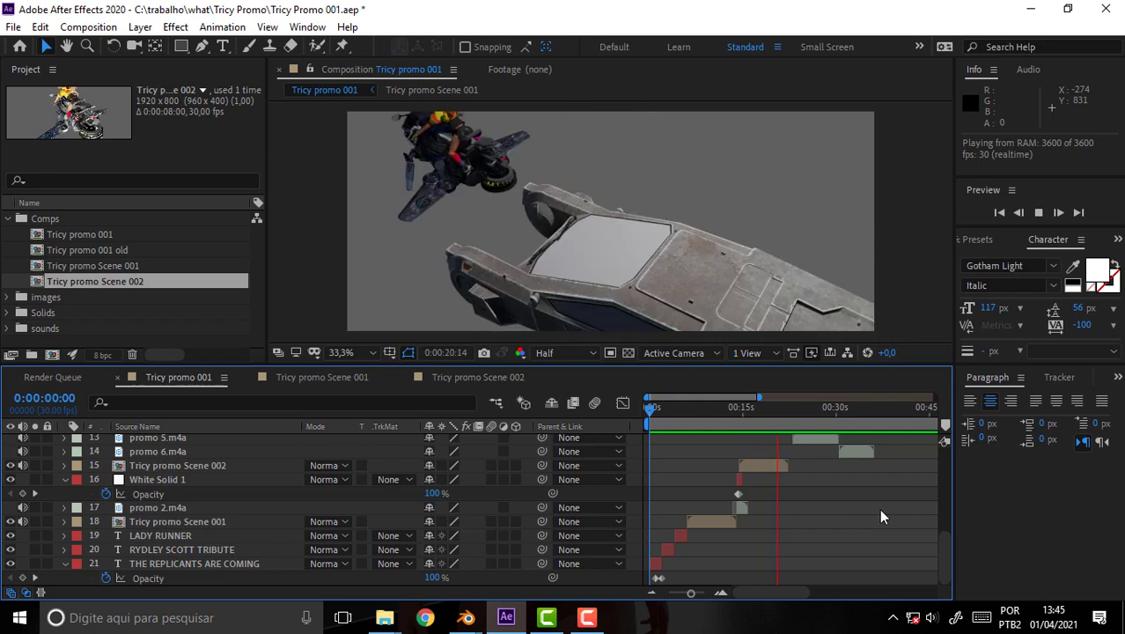
{"action": "key", "text": "space"}
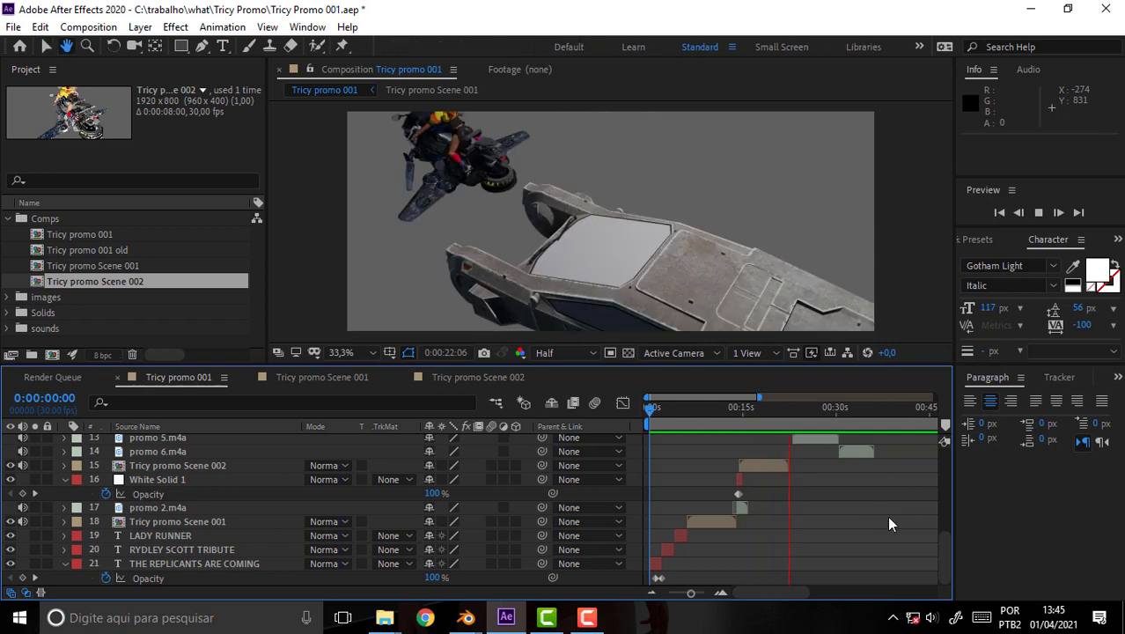